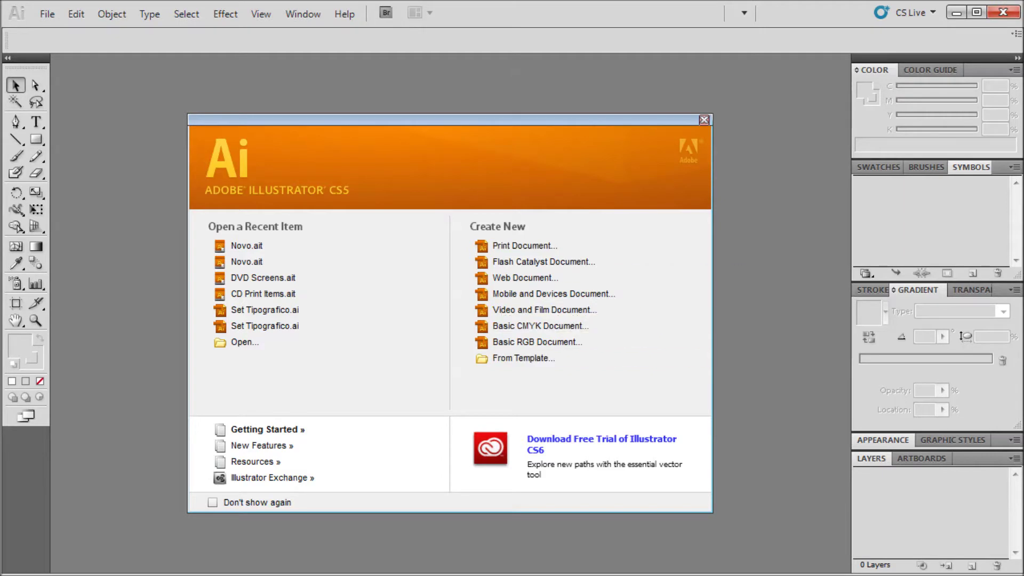
click(520, 246)
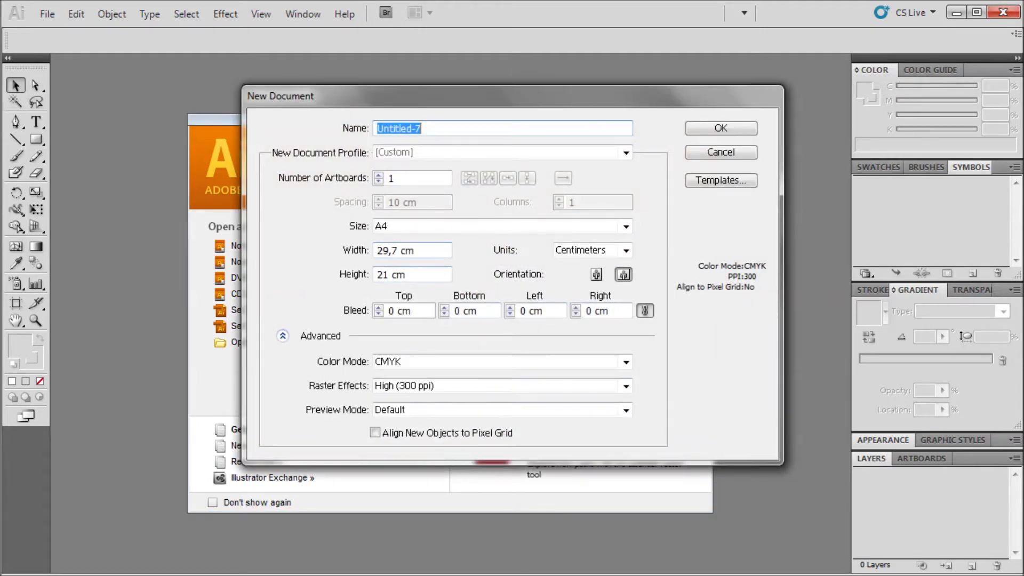
click(721, 153)
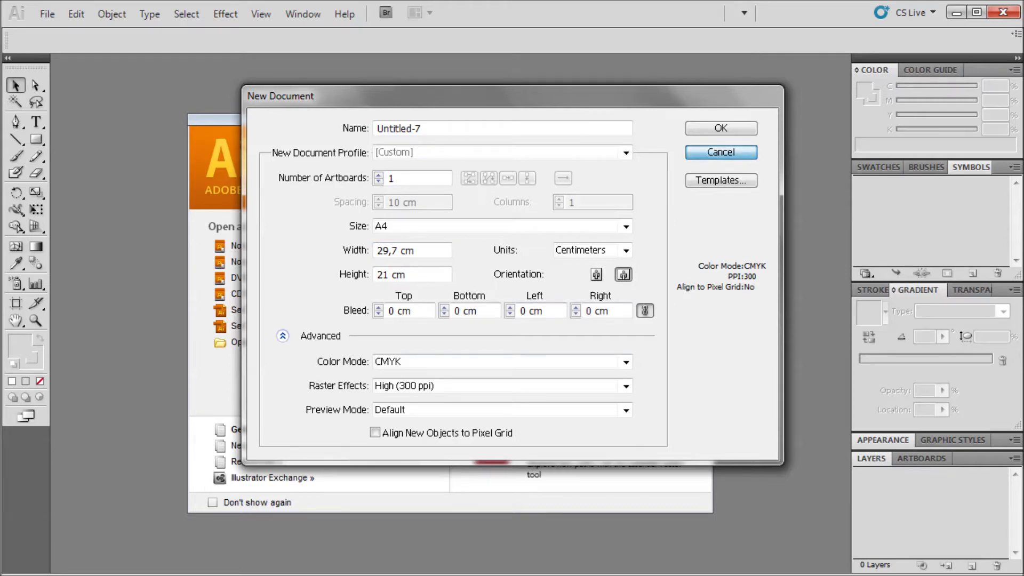
click(721, 153)
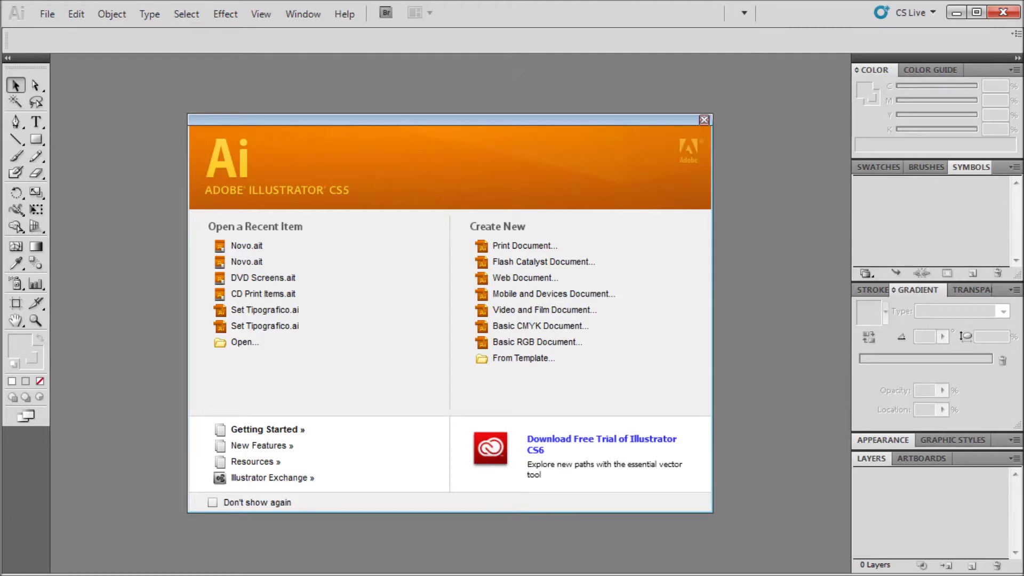
- Start a new print document and set the number of artboards to 8
click(525, 245)
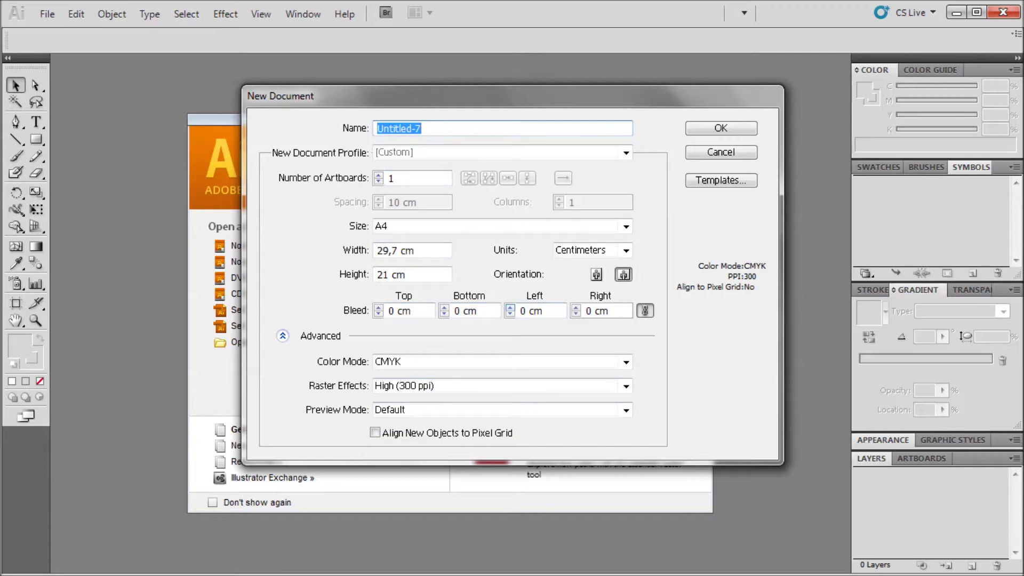
drag(512, 96, 459, 132)
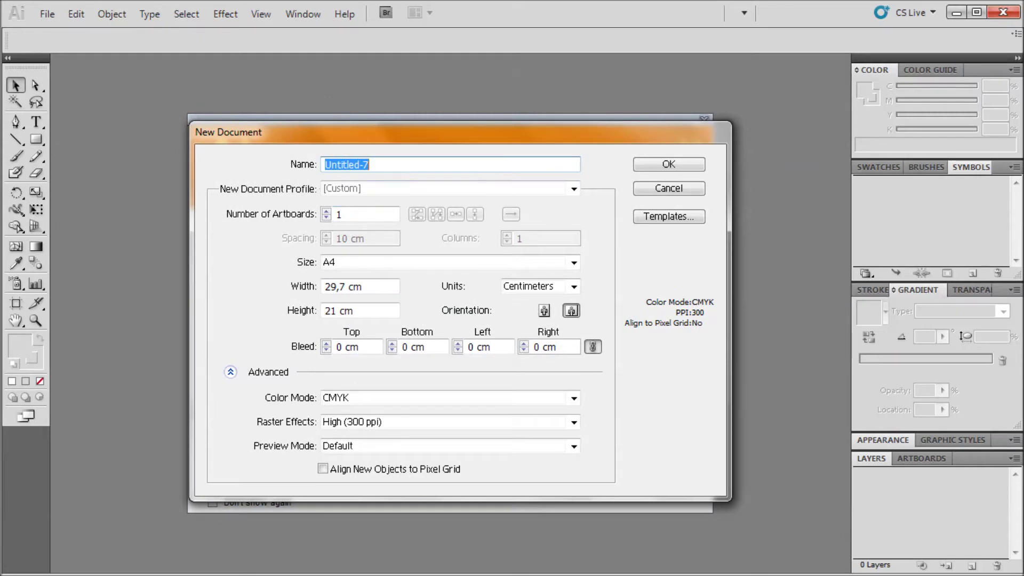
click(326, 211)
click(326, 211)
click(326, 211)
click(326, 211)
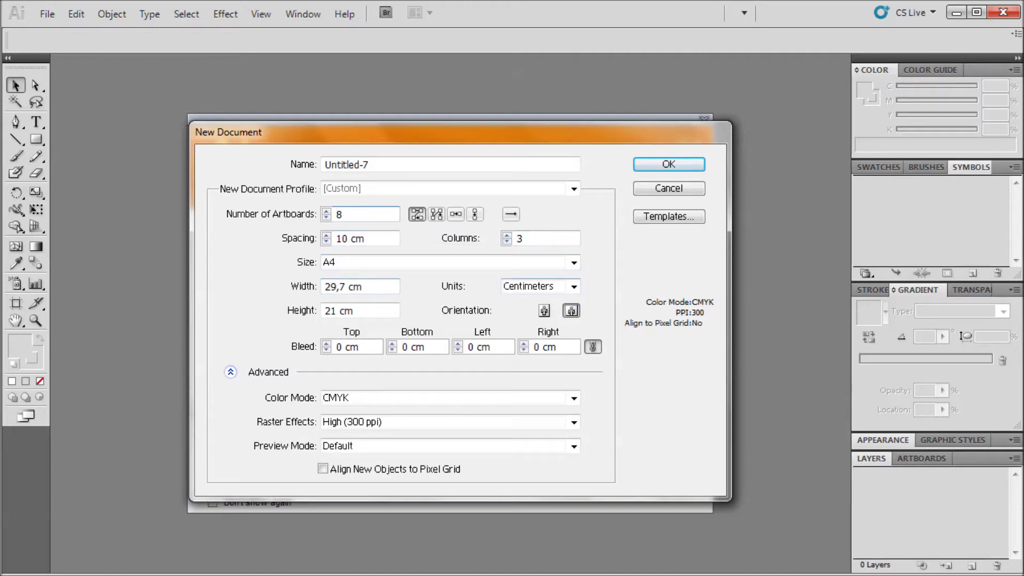
- Set the new document's orientation to portrait and its units to millimeters
click(544, 310)
click(573, 286)
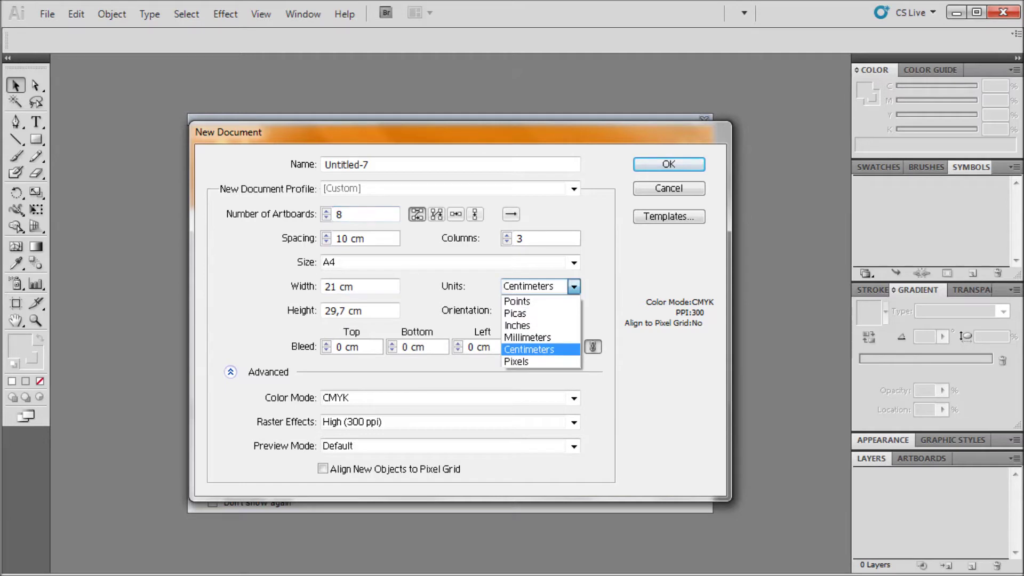
click(533, 336)
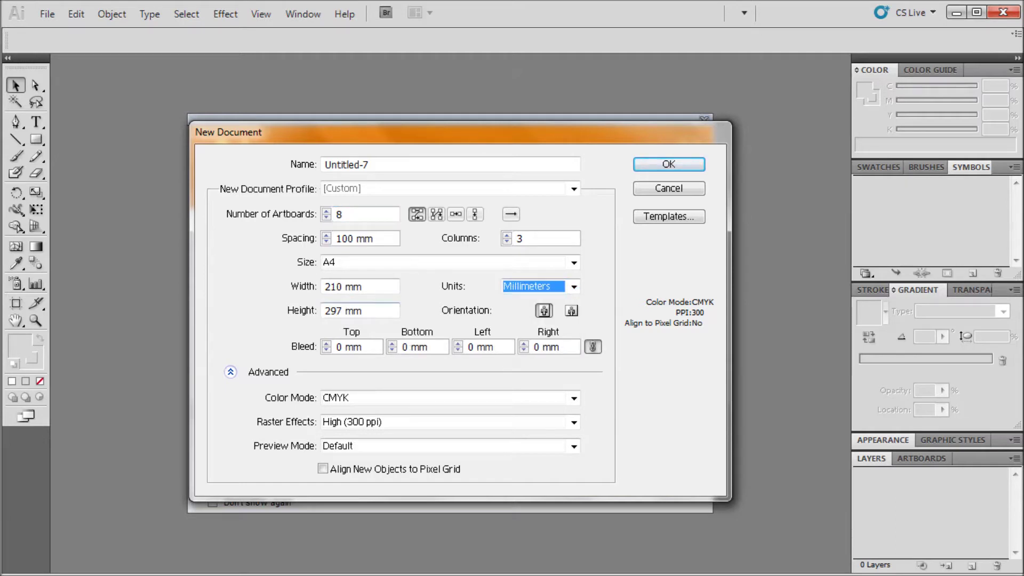
- Set the bleed to 3 mm on all sides and create the document
click(327, 342)
click(326, 342)
click(327, 343)
click(326, 343)
click(326, 343)
click(326, 350)
click(326, 350)
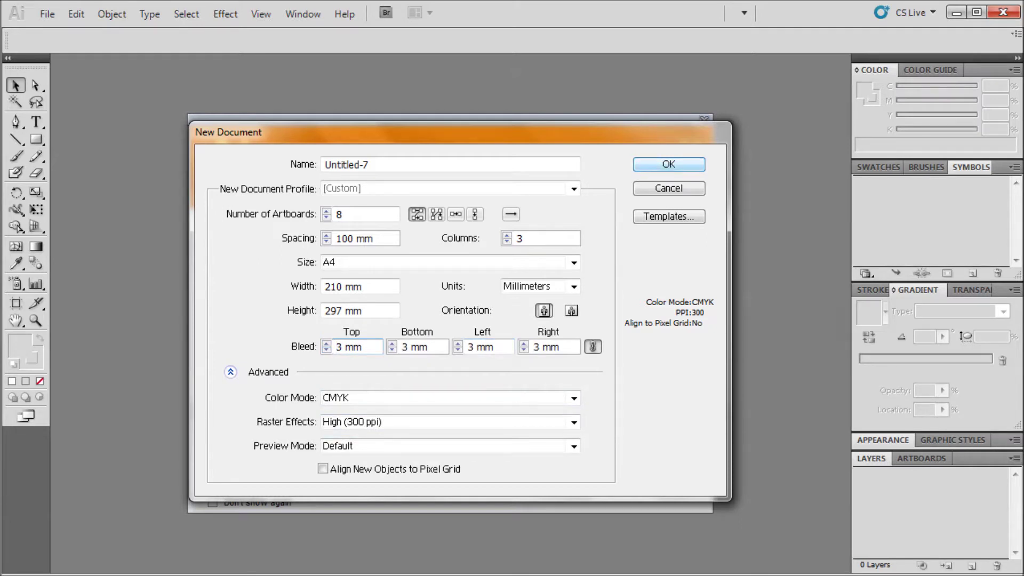
key(Return)
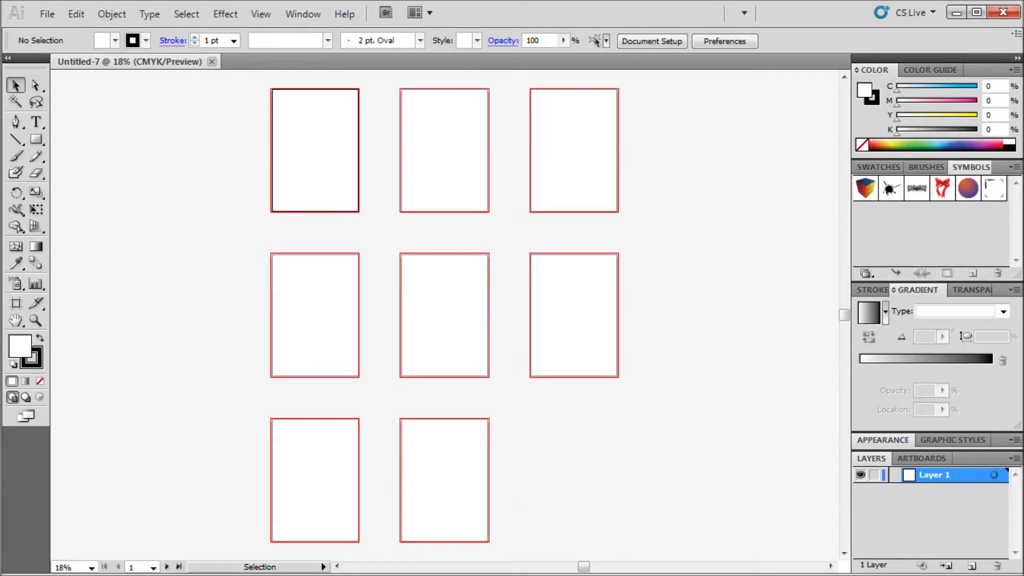
- Save the document to the desktop as Untitled-7.ai in Illustrator CS5 format and close it
click(47, 14)
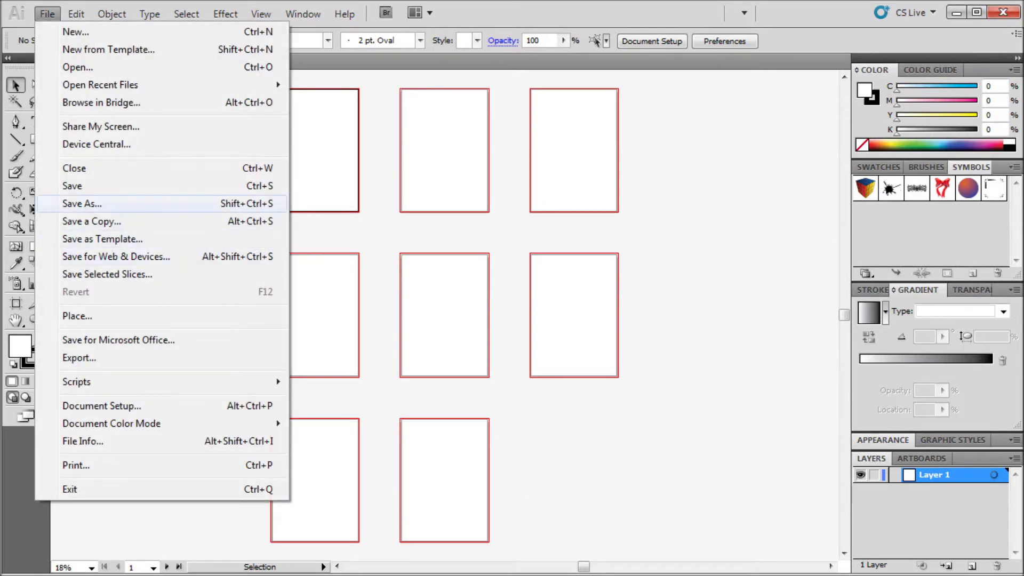
key(Return)
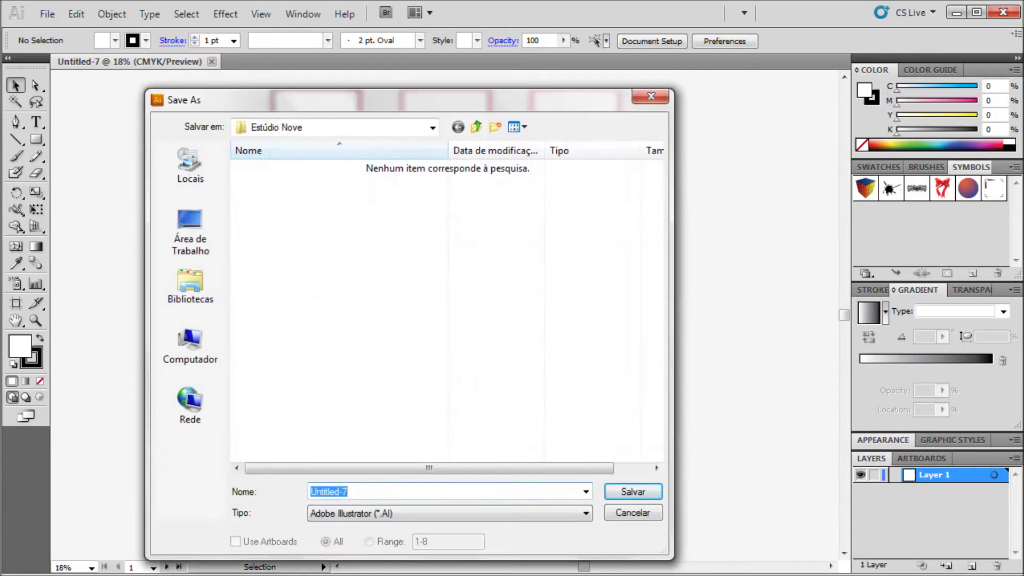
click(190, 232)
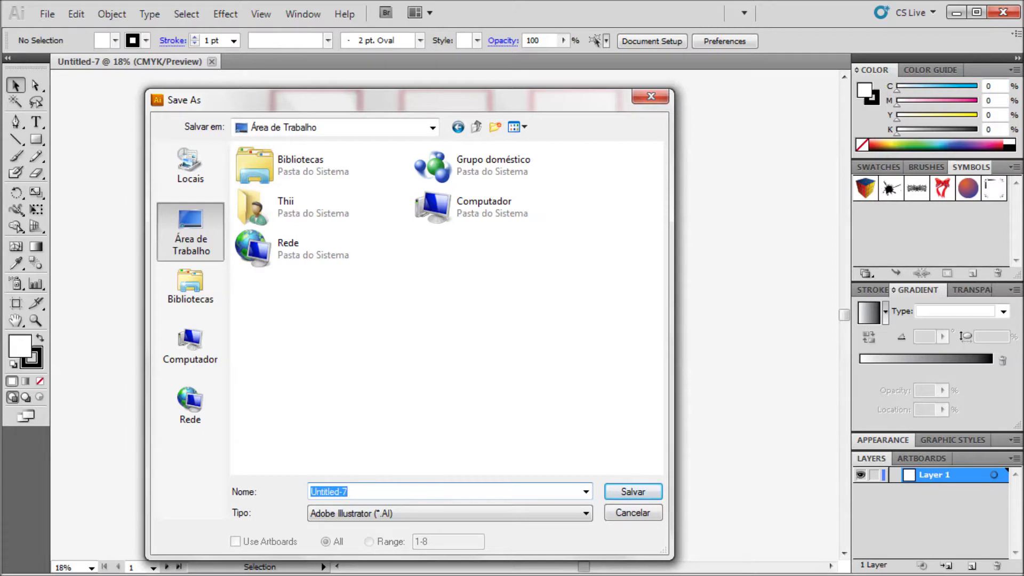
click(632, 492)
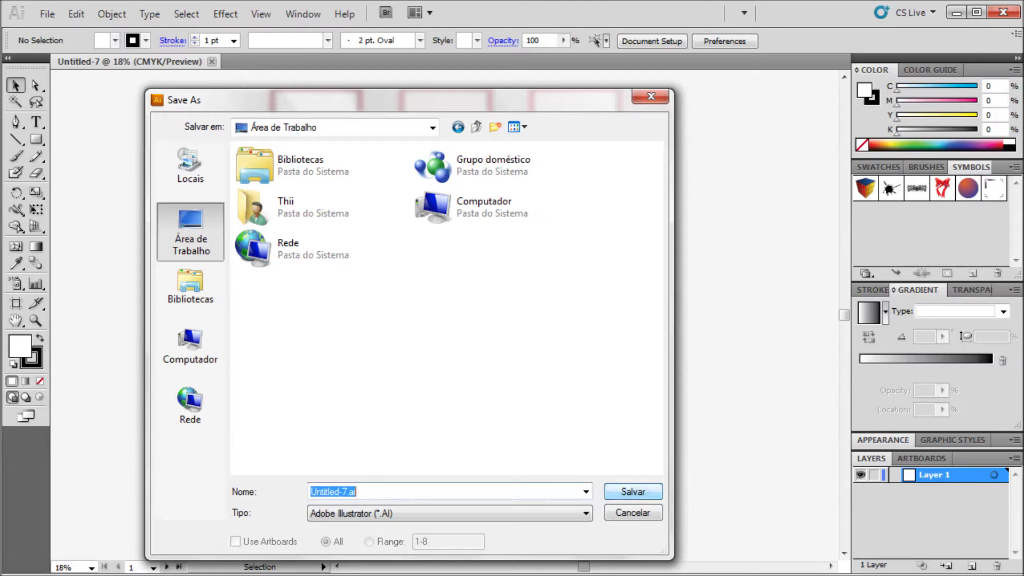
key(Return)
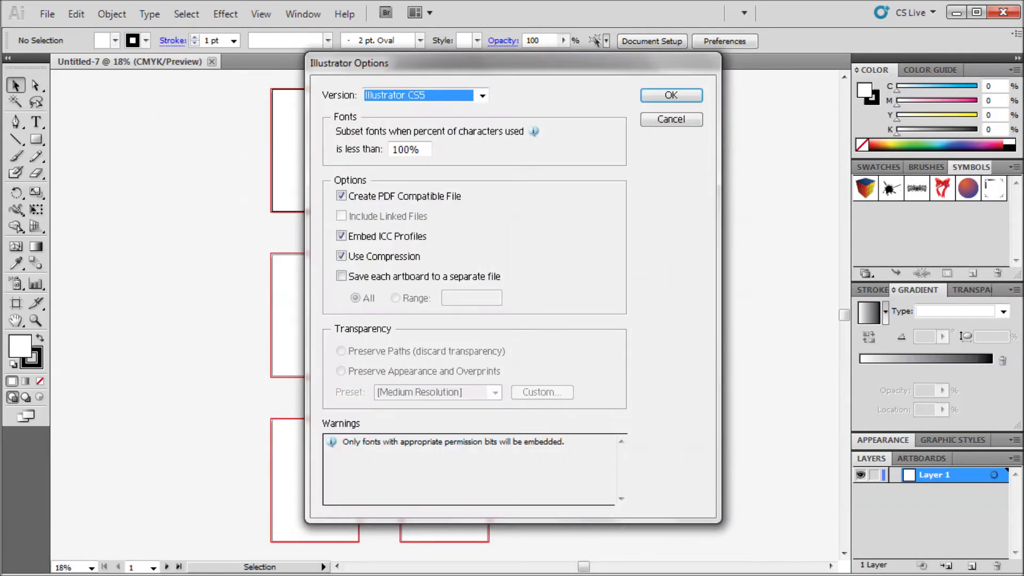
key(Return)
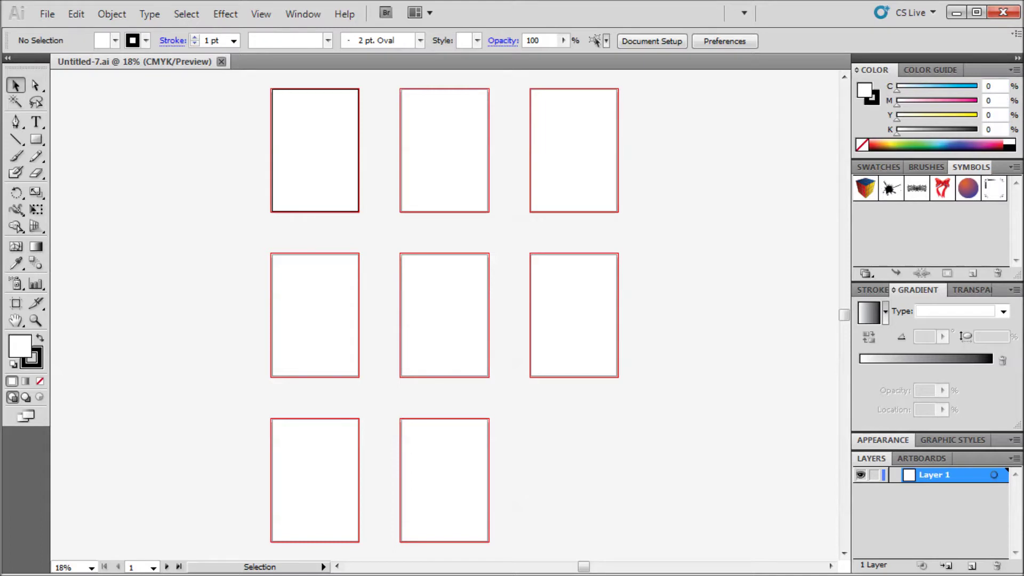
click(221, 61)
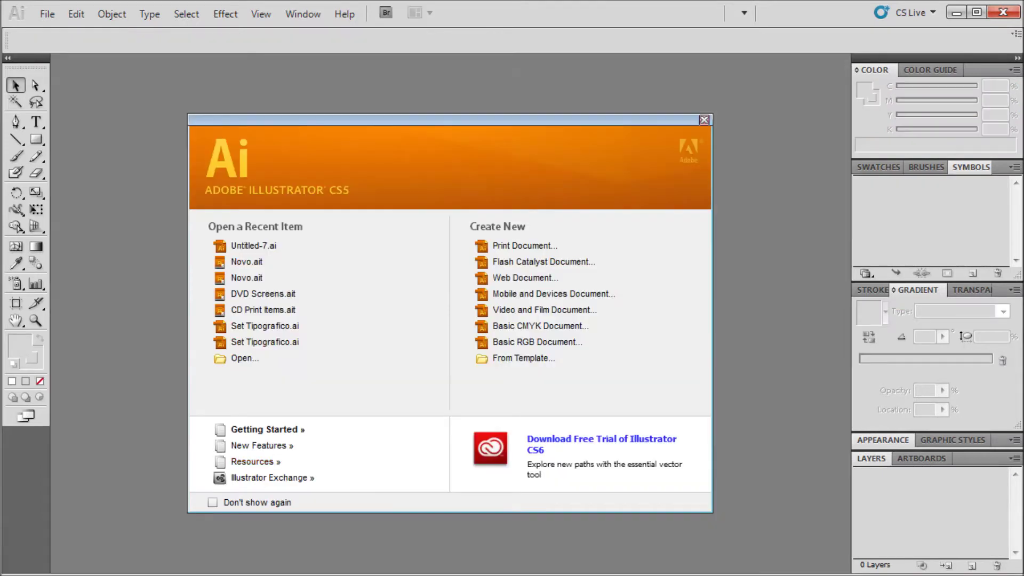
- Browse for a new document profile, copy the path of the New Document Profiles folder, and cancel the new document
click(524, 245)
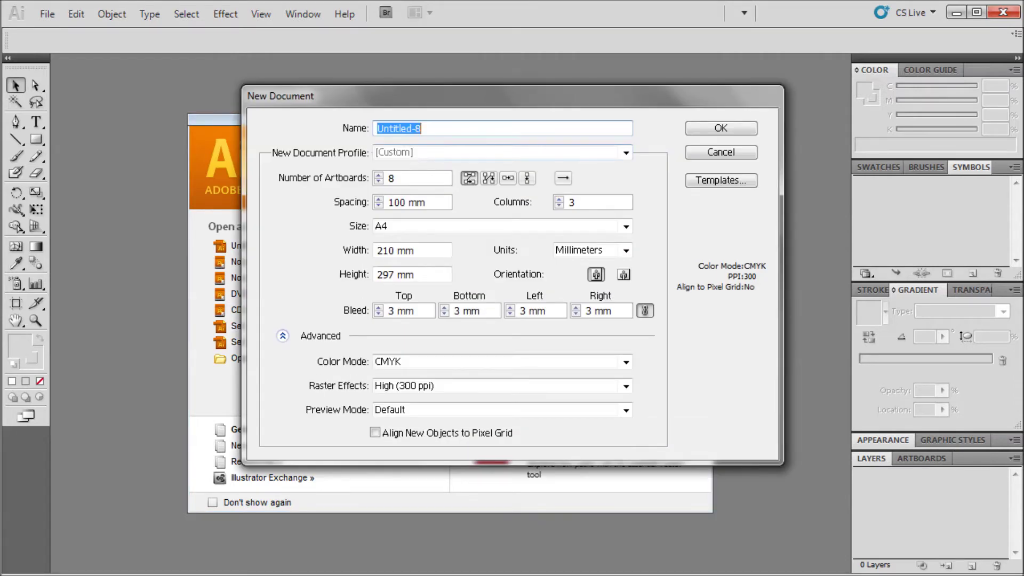
click(626, 152)
click(501, 300)
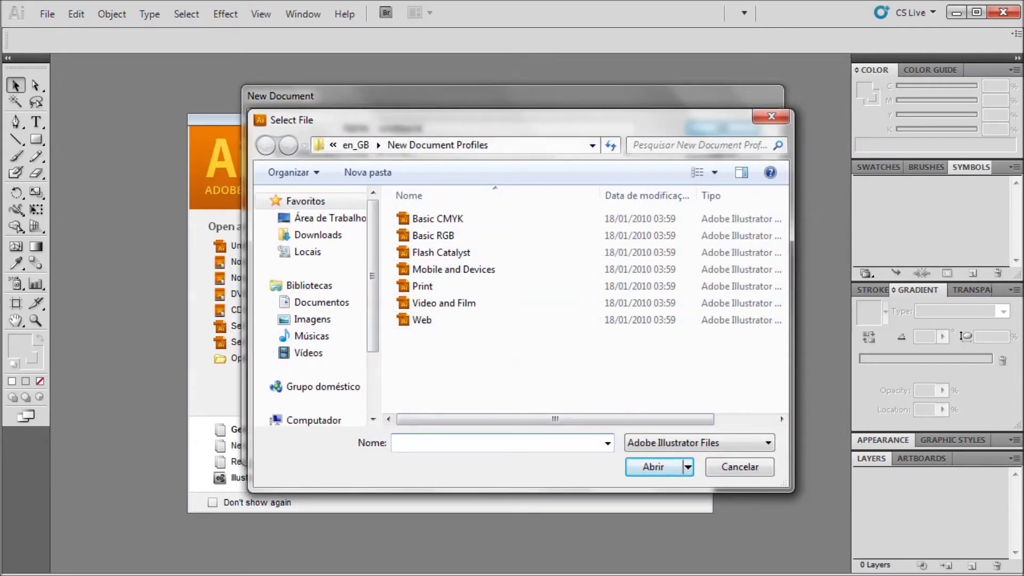
click(539, 145)
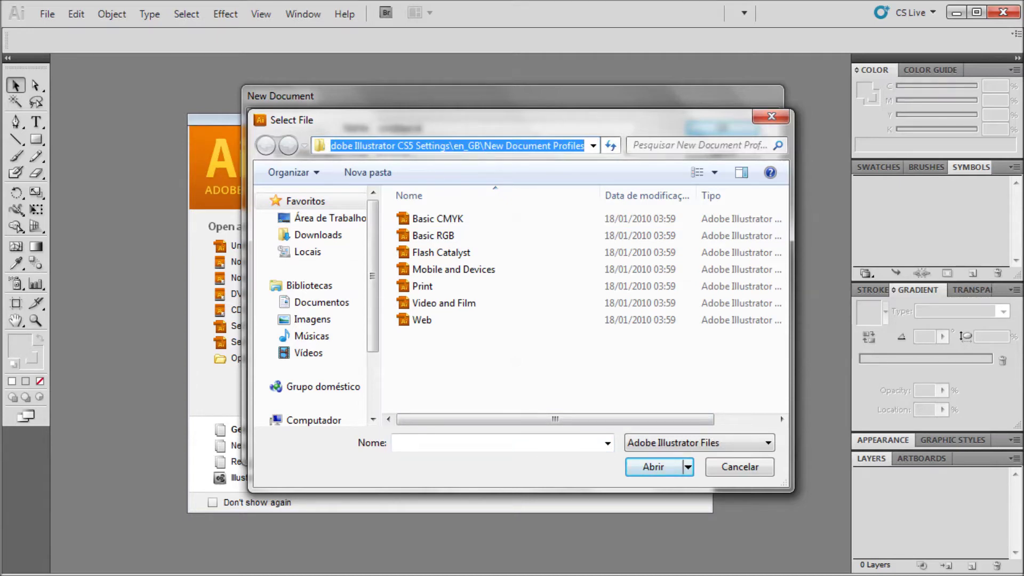
right_click(407, 145)
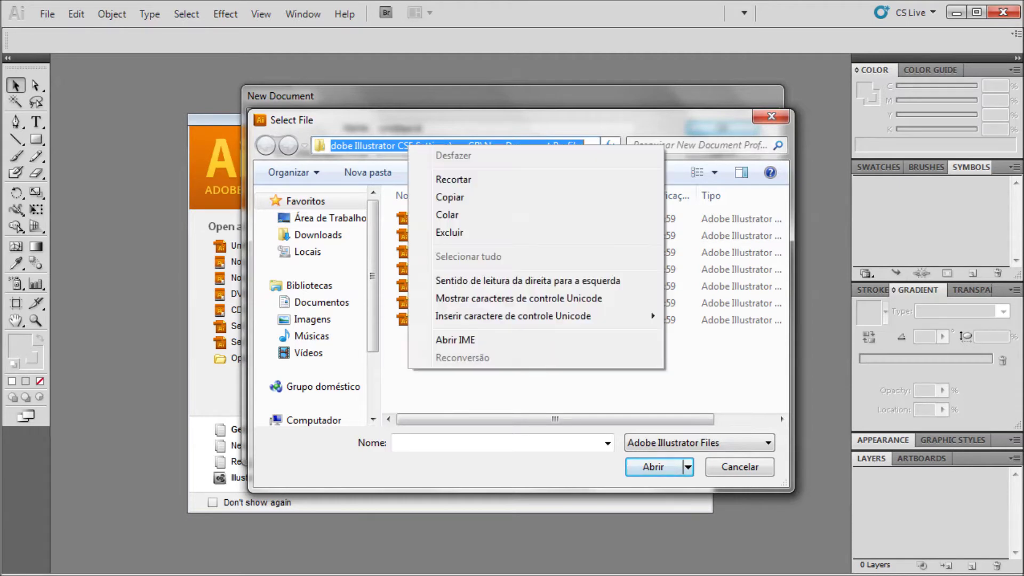
click(443, 198)
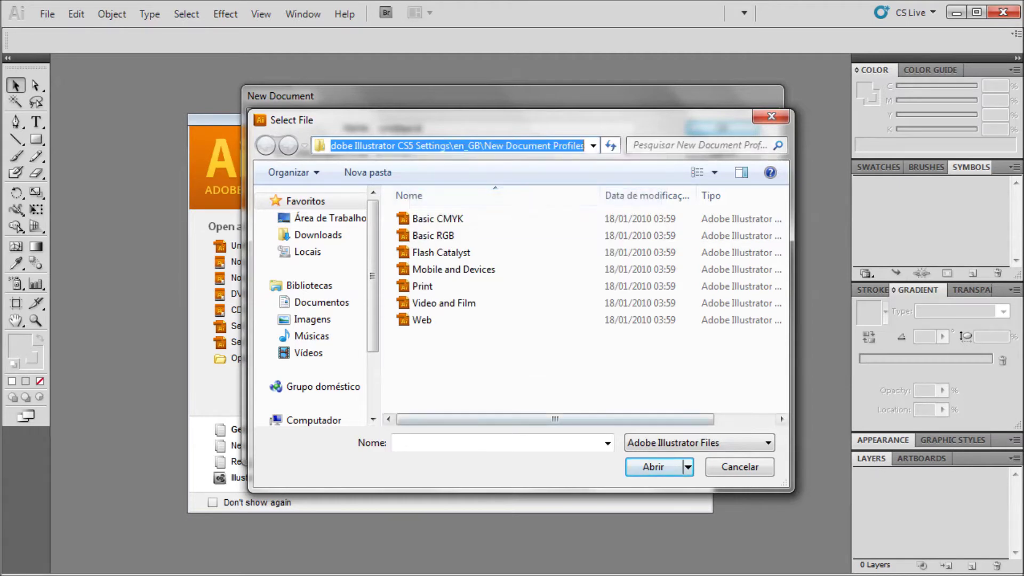
click(739, 467)
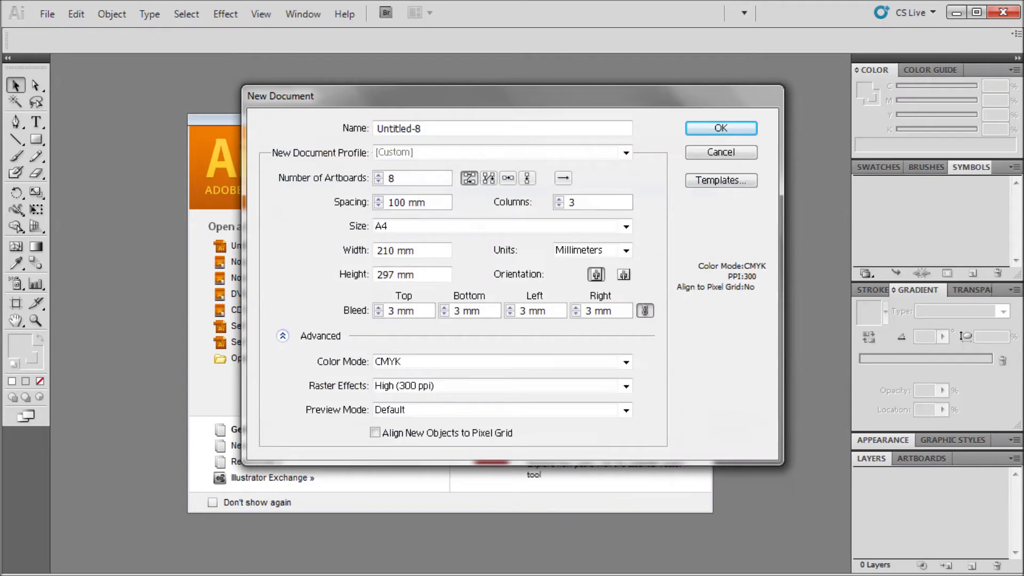
click(721, 152)
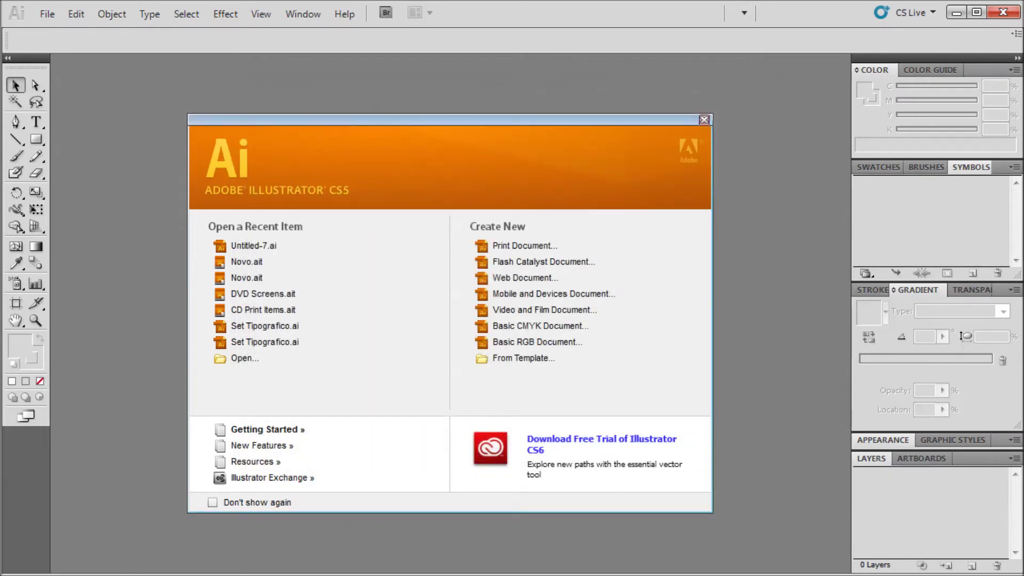
- Open the New Document Profiles folder in Windows Explorer using the copied path
key(super+e)
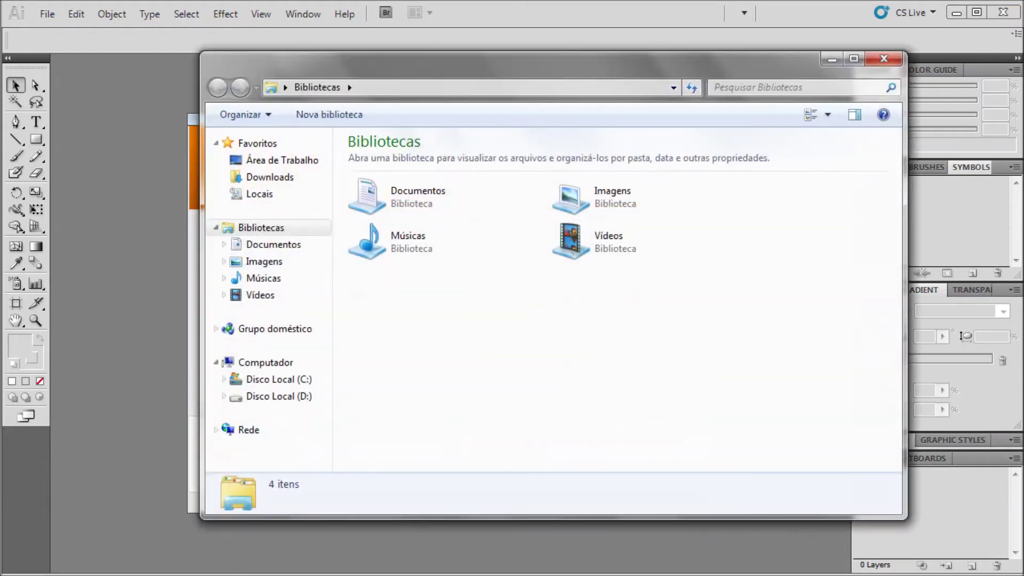
click(512, 88)
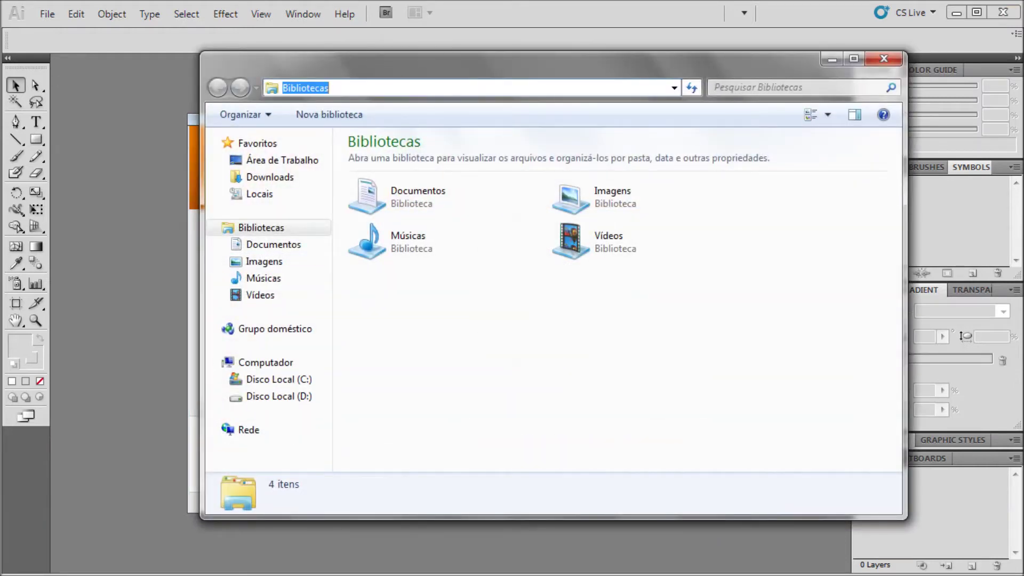
key(ctrl+v)
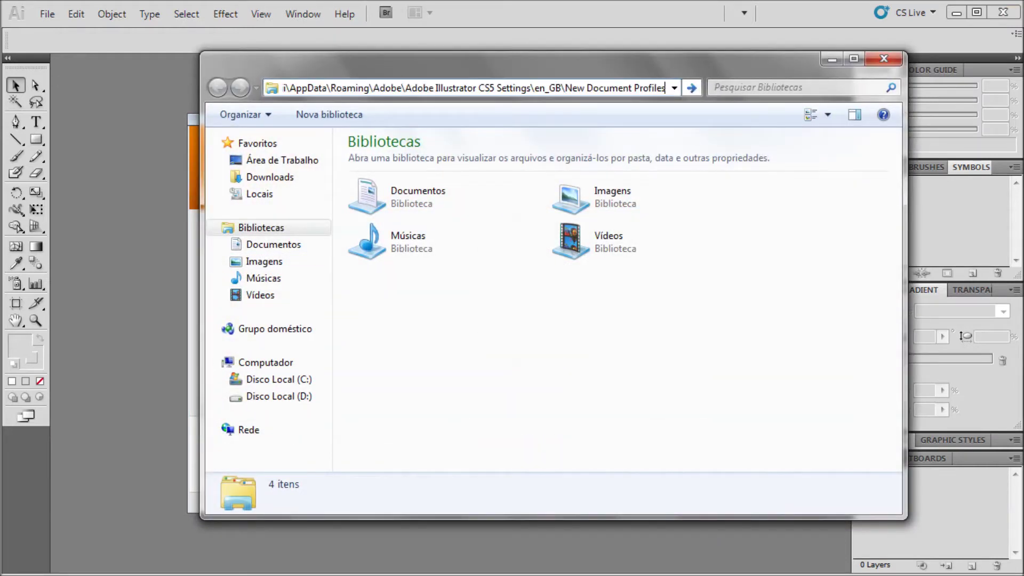
key(Return)
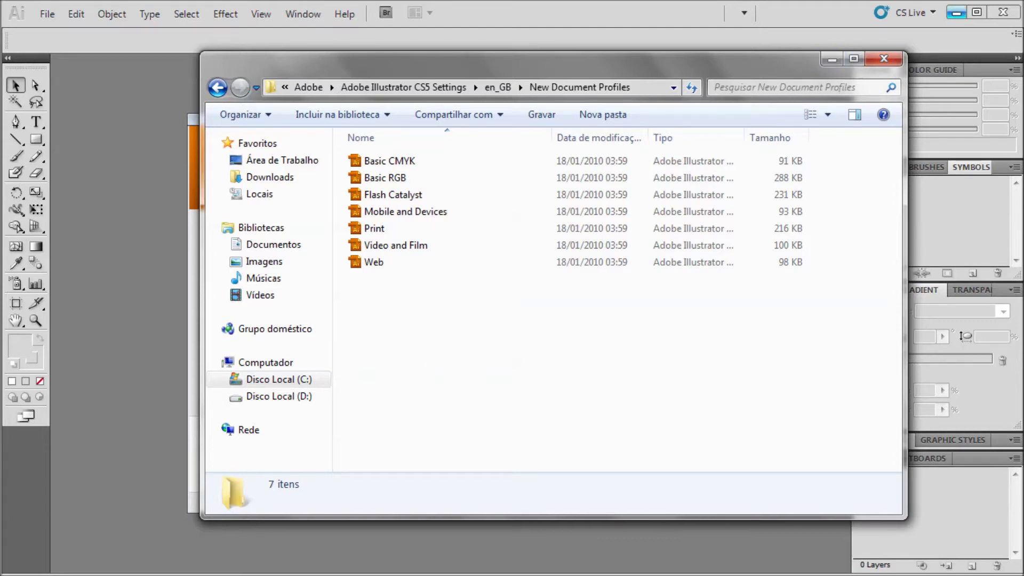
- Minimize Illustrator and move the Untitled-7 file from the desktop into the New Document Profiles folder
click(956, 13)
click(78, 109)
drag(78, 109, 434, 339)
click(480, 365)
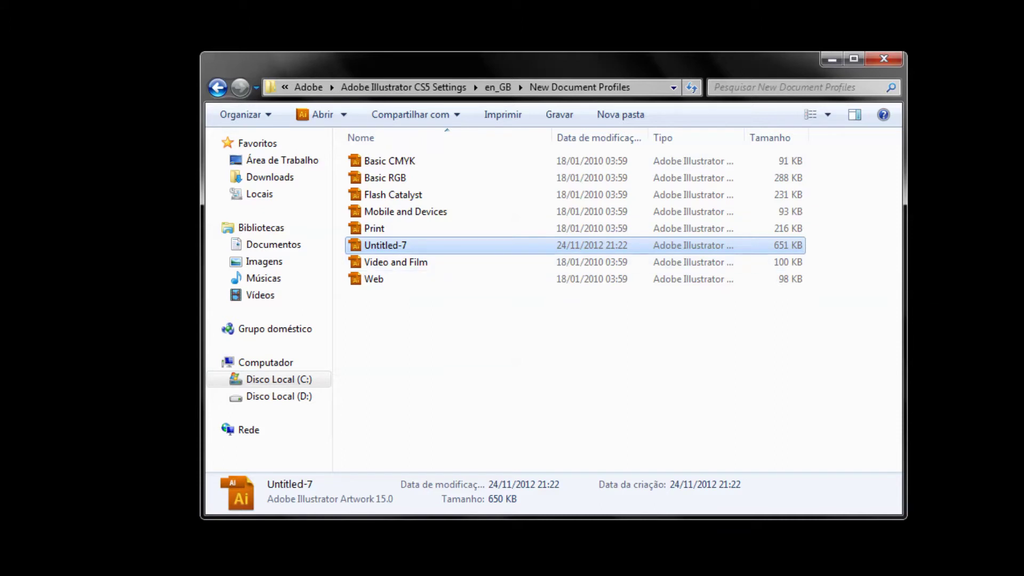
- Rename the Untitled-7 file as "8 pag A4" and close the folder window
key(F2)
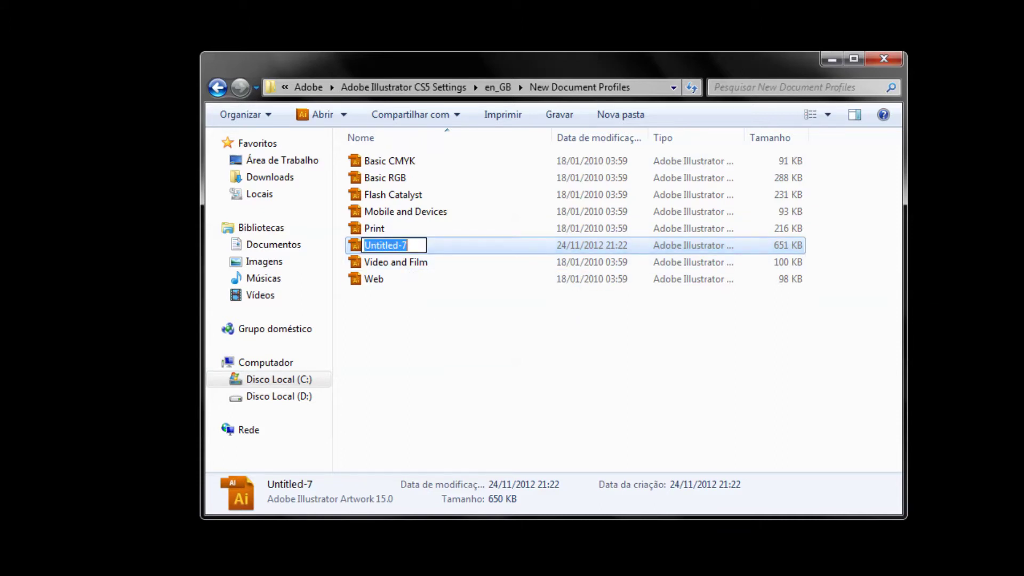
text(8 pag A4)
key(Return)
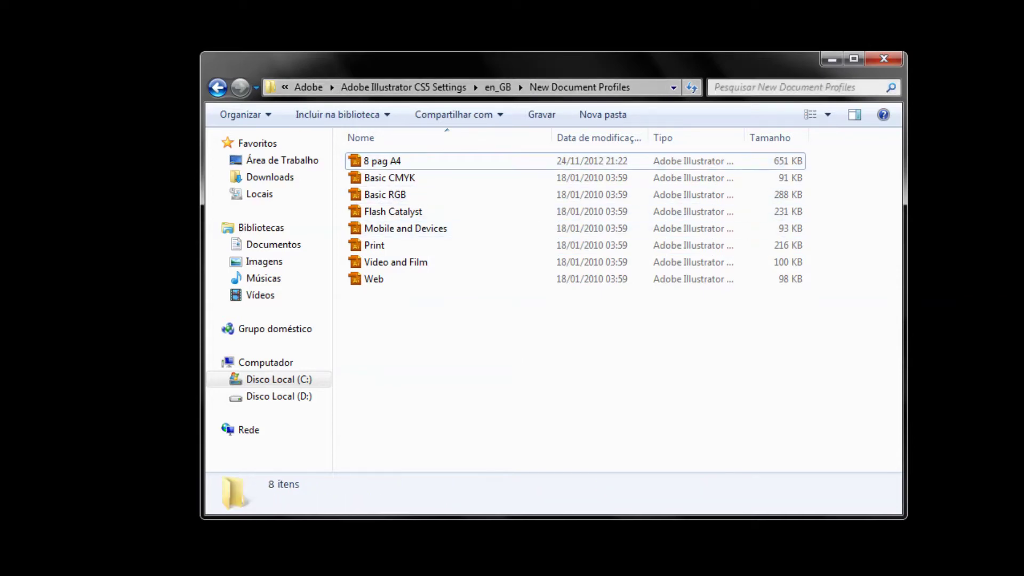
click(883, 58)
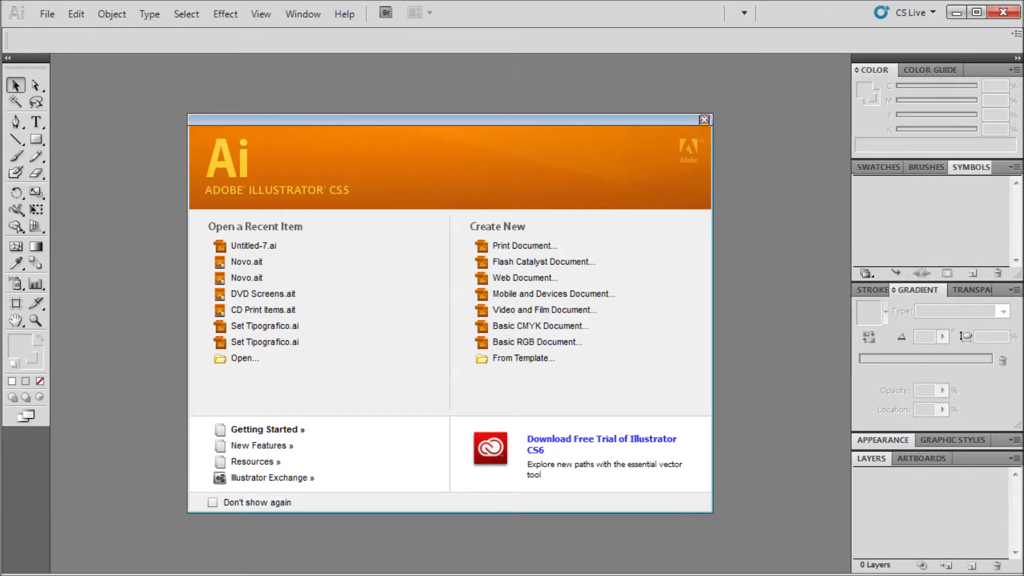
- Close and reopen the Illustrator welcome screen to refresh its list of new document profiles
click(703, 120)
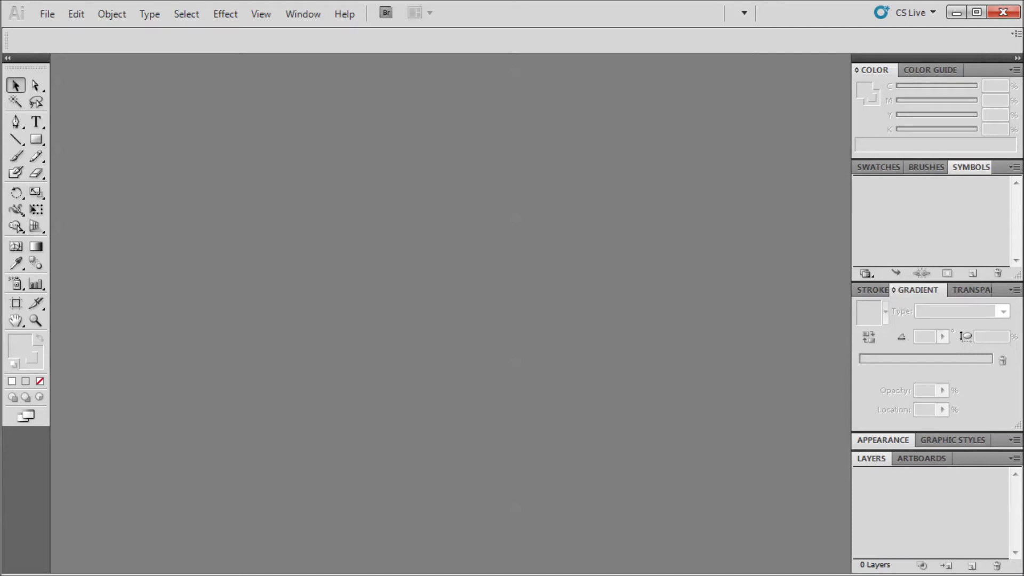
click(345, 14)
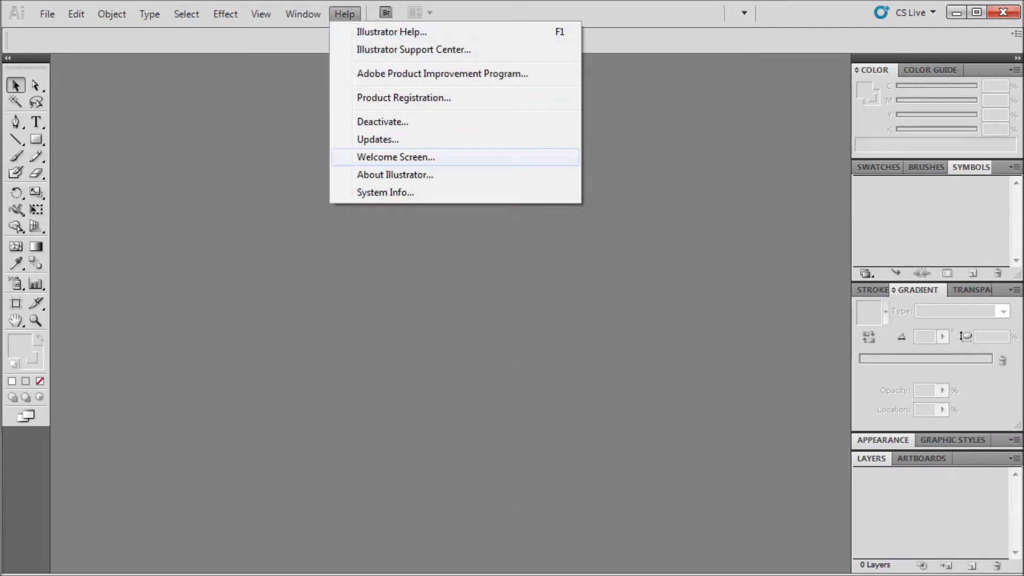
click(396, 157)
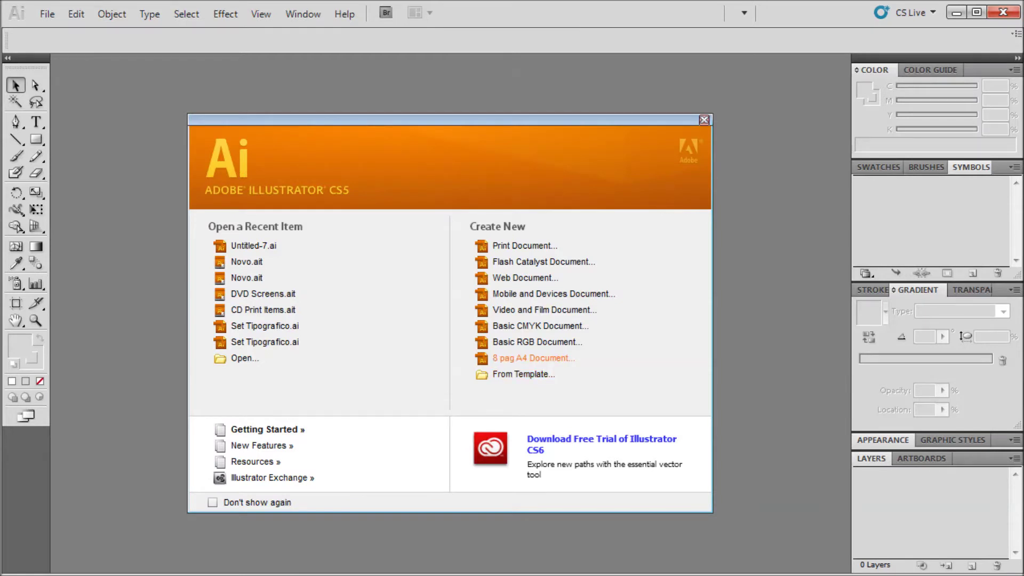
- Create a document from the 8 pag A4 profile with its preset settings to check the artboards, and close it
click(533, 358)
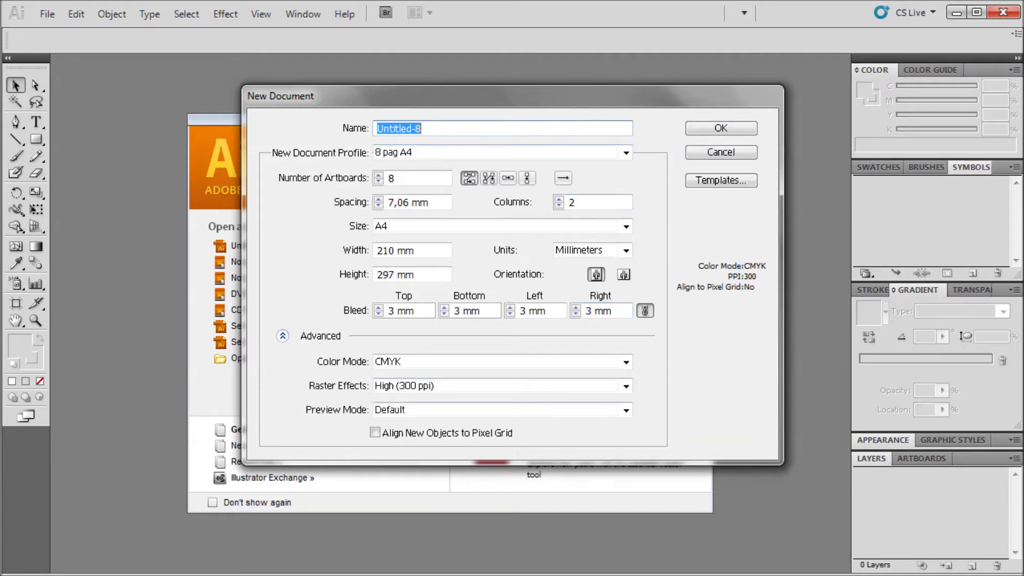
key(Return)
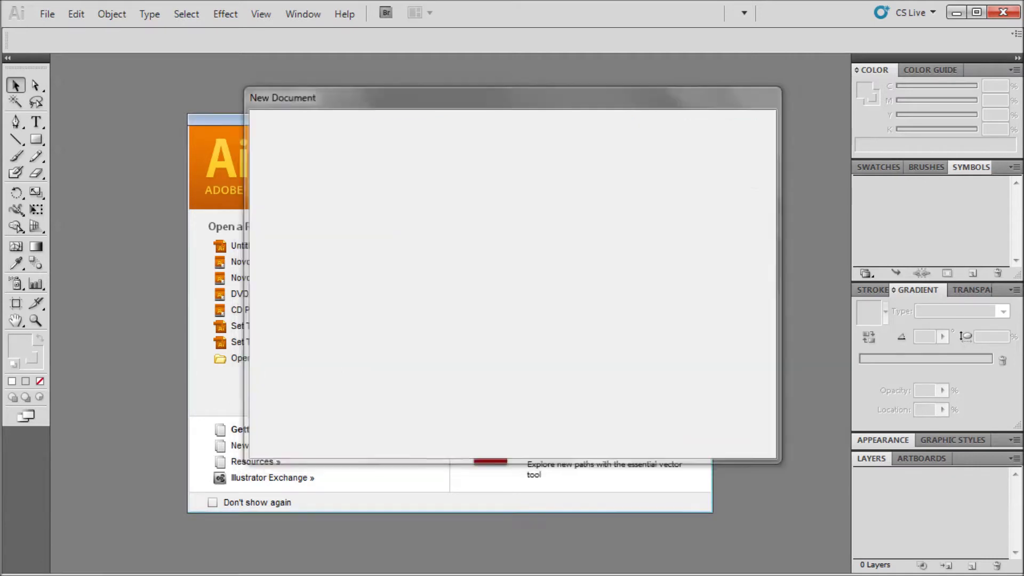
scroll(444, 320, down, 1)
scroll(444, 320, down, 2)
scroll(444, 320, up, 4)
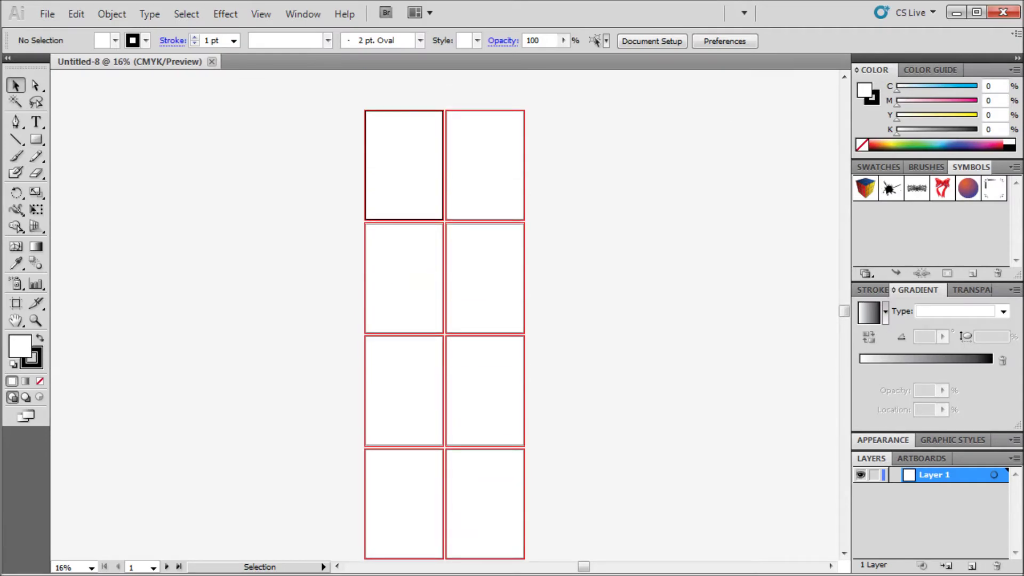
scroll(444, 320, down, 1)
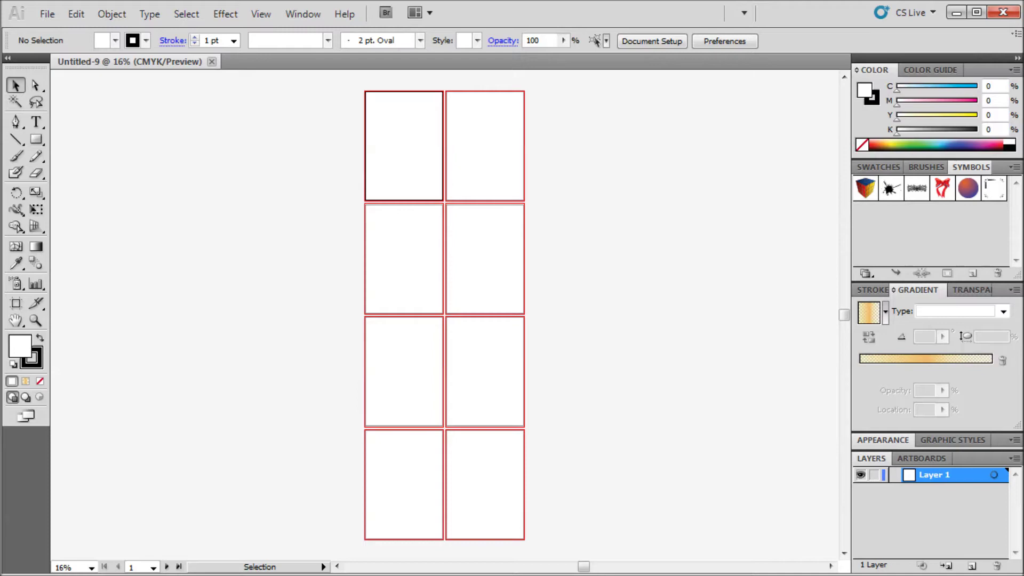
key(ctrl+w)
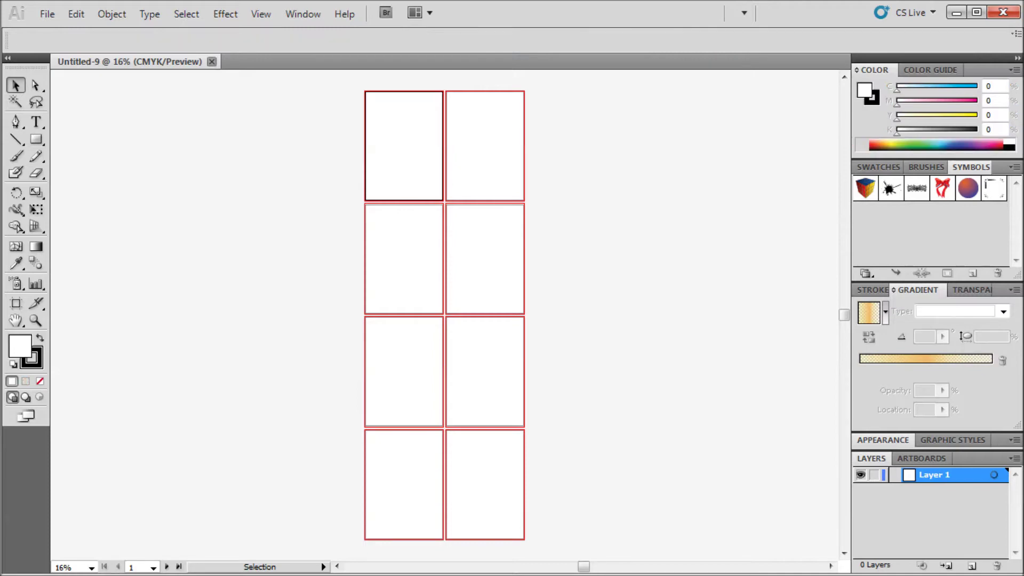
- Create another document from the 8 pag A4 profile with the artboards in 3 columns, and close it
click(533, 357)
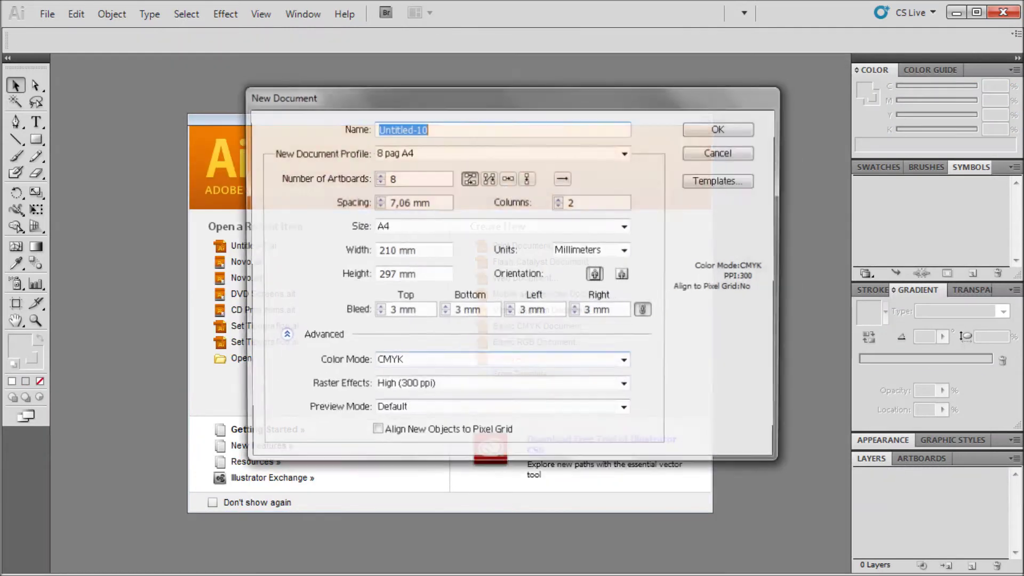
double_click(573, 202)
text(3)
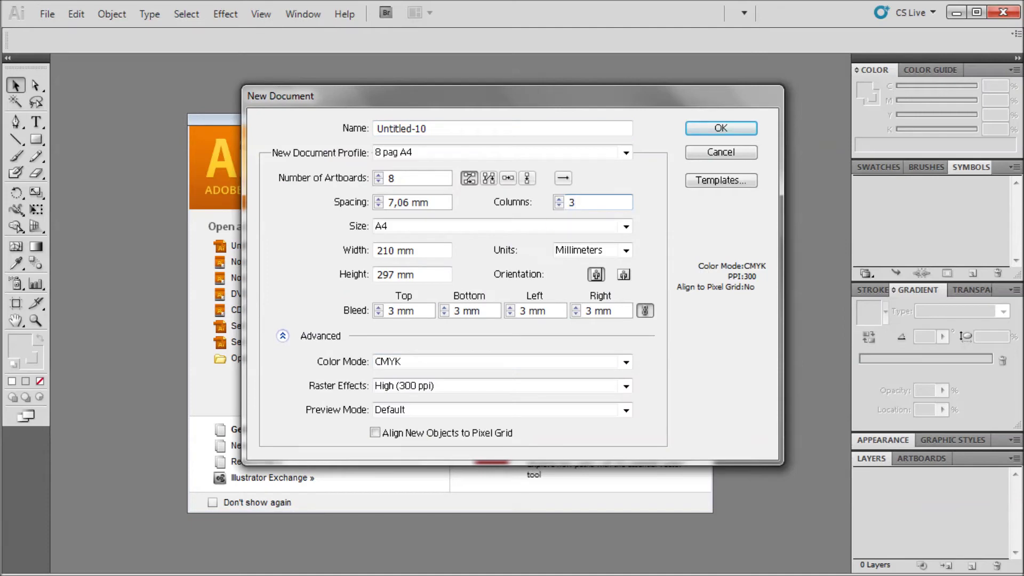
key(Return)
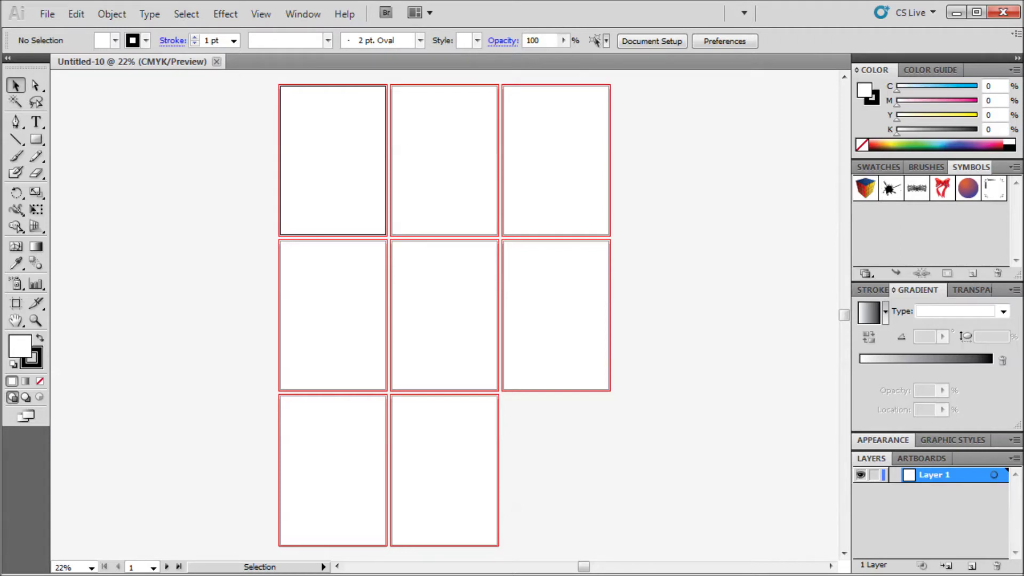
click(445, 315)
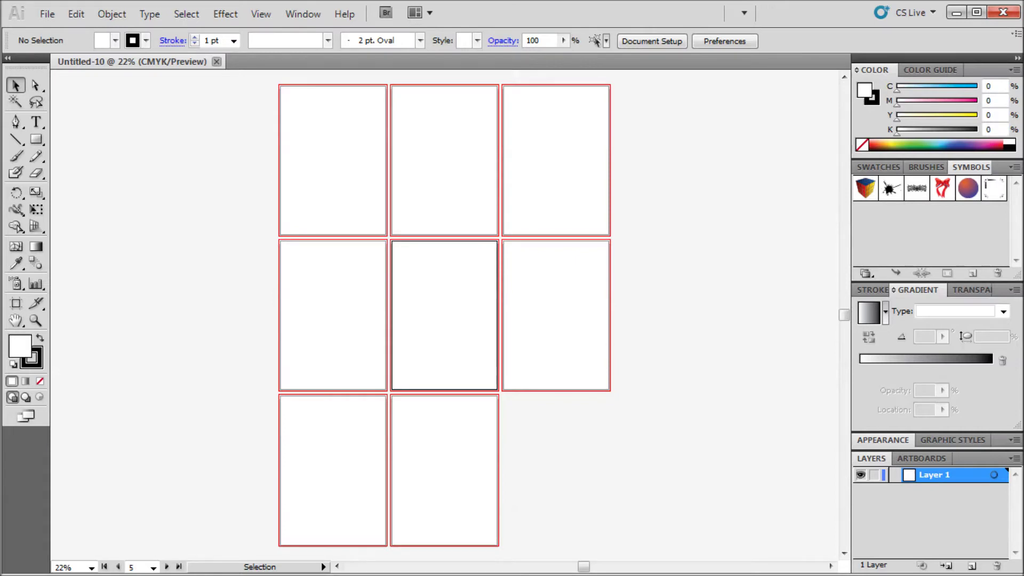
key(ctrl+w)
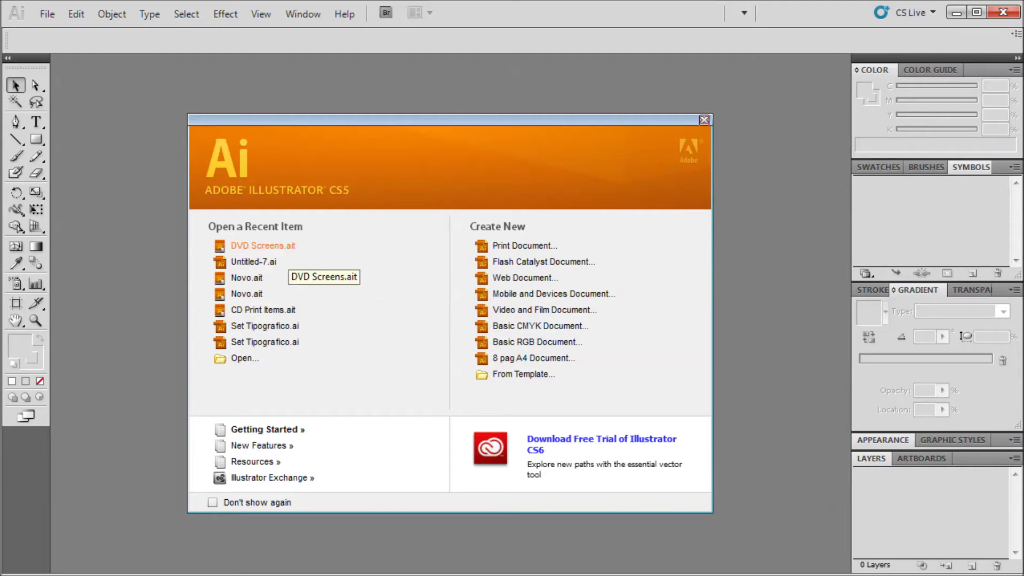
- Open the recent DVD Screens.ait template
click(281, 246)
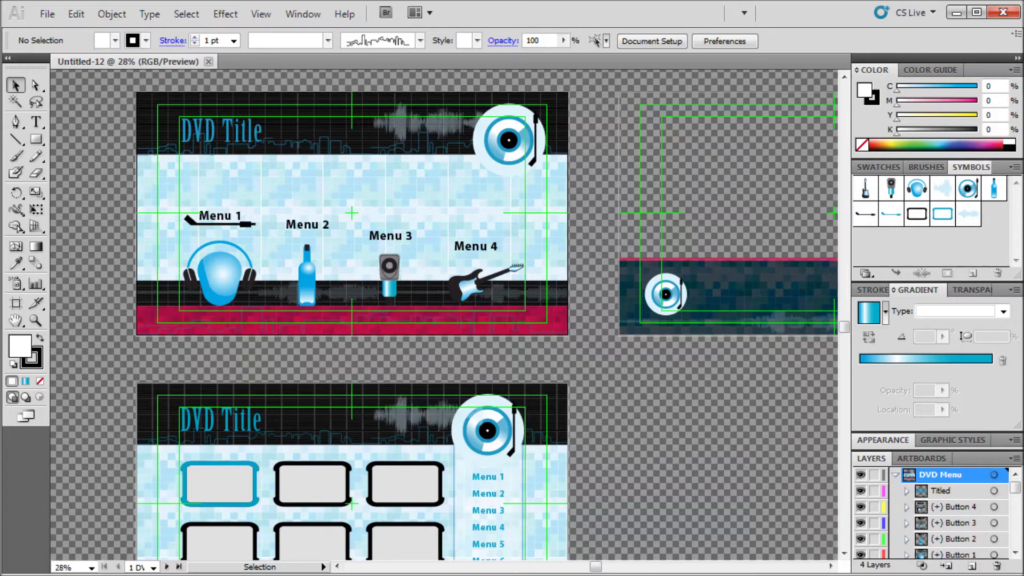
key(alt+Tab)
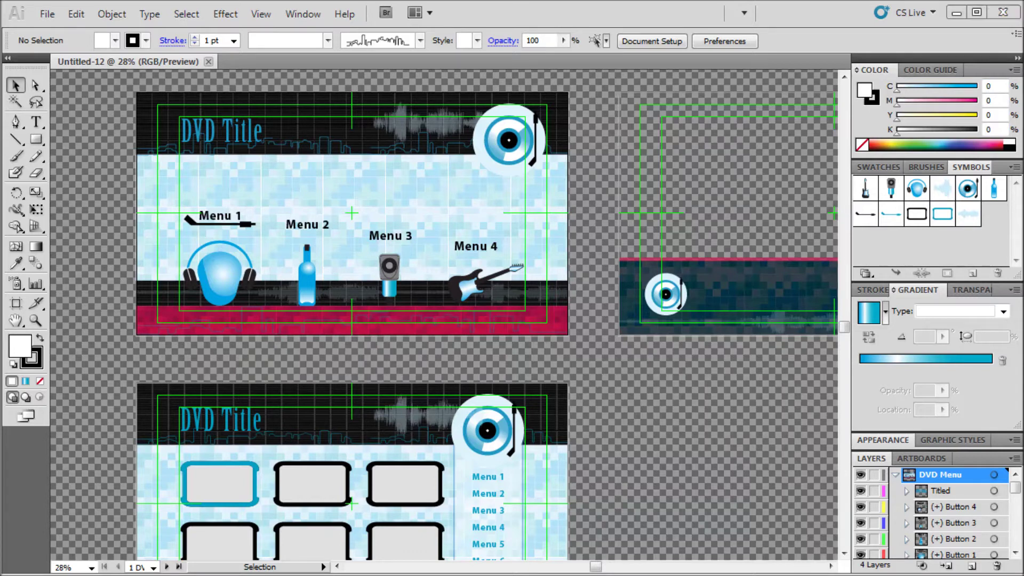
- Detach the Layers panel as an enlarged floating panel over the canvas and collapse the docked panels to icons
drag(977, 459, 749, 105)
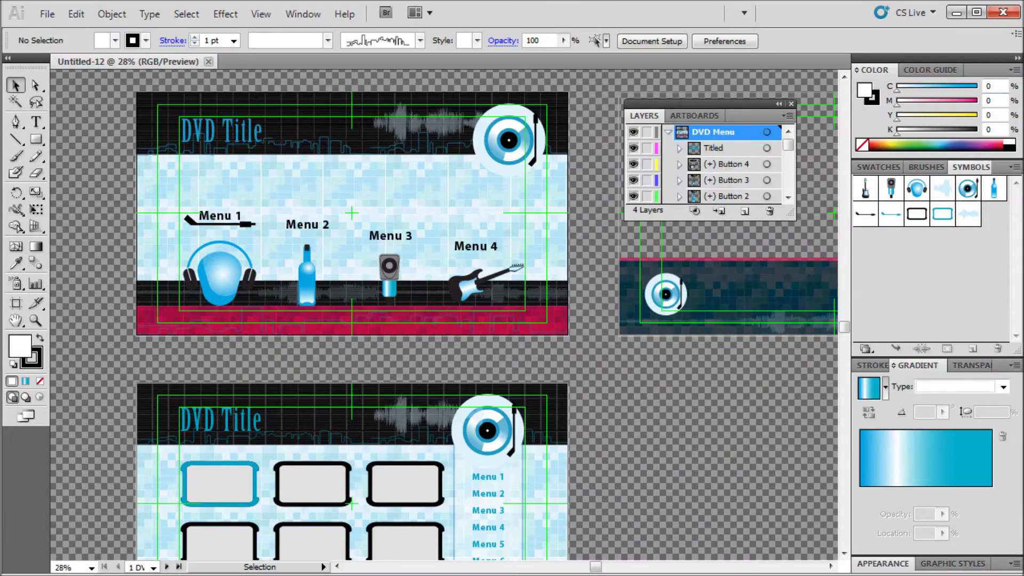
click(1018, 57)
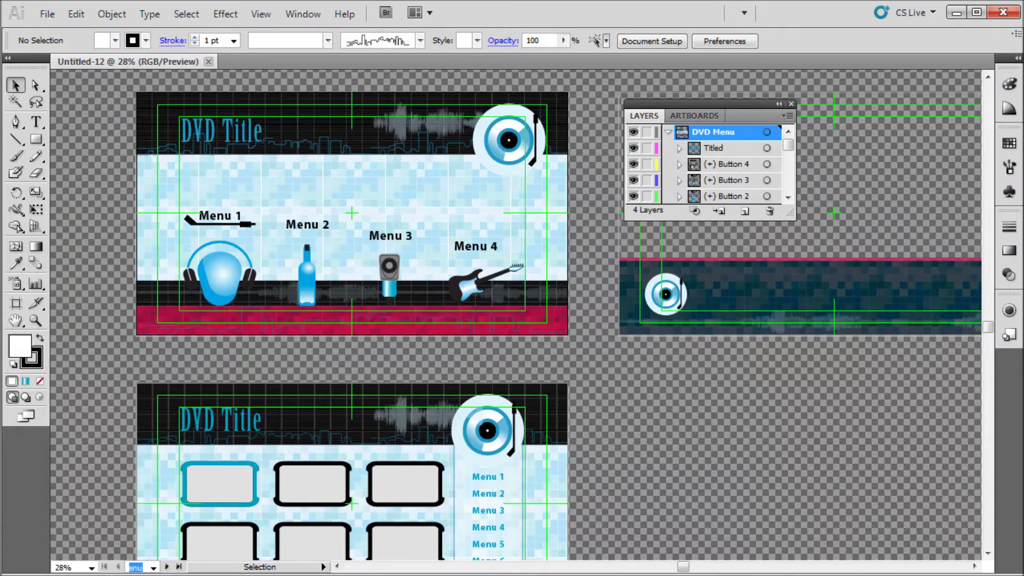
drag(704, 104, 766, 107)
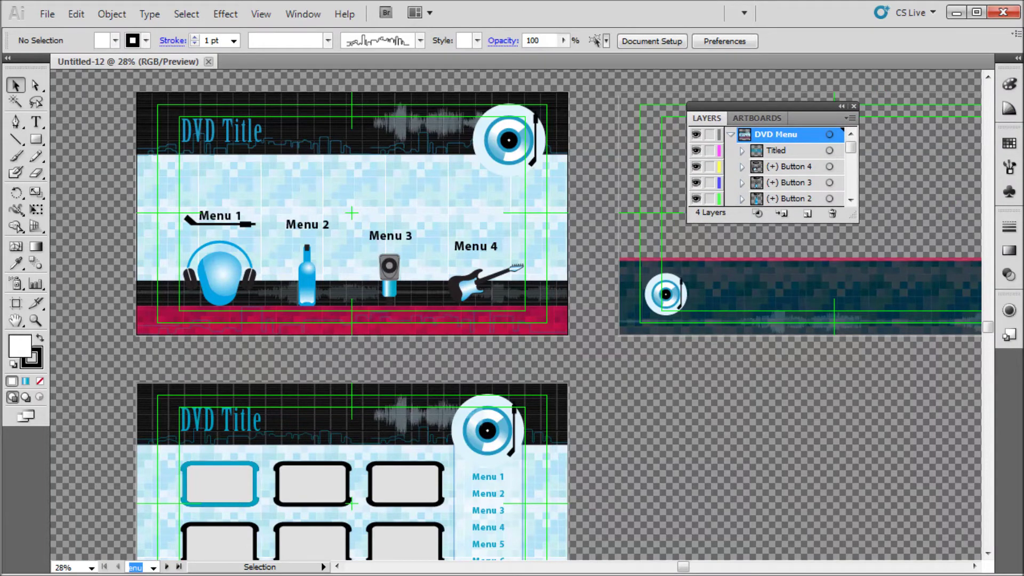
drag(852, 216, 906, 469)
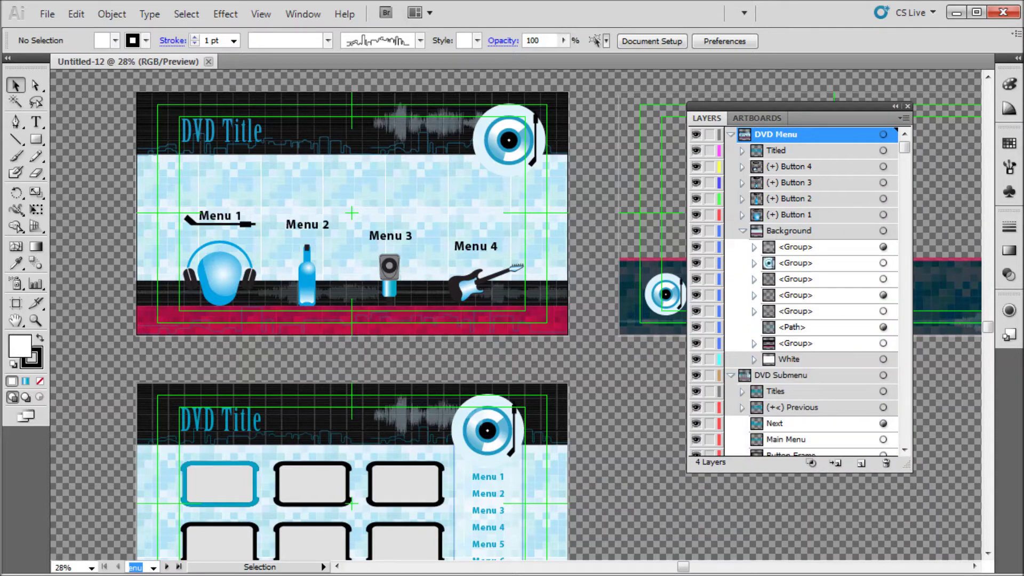
- Collapse the DVD Submenu layer, the Background sublayer and the DVD Menu layer to list only top-level layers
click(730, 375)
click(742, 231)
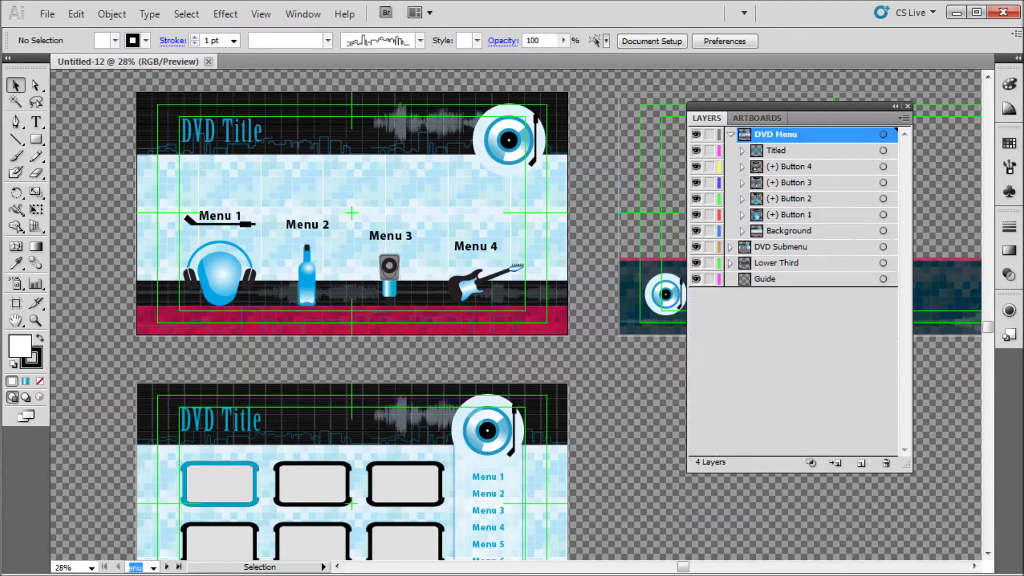
click(731, 135)
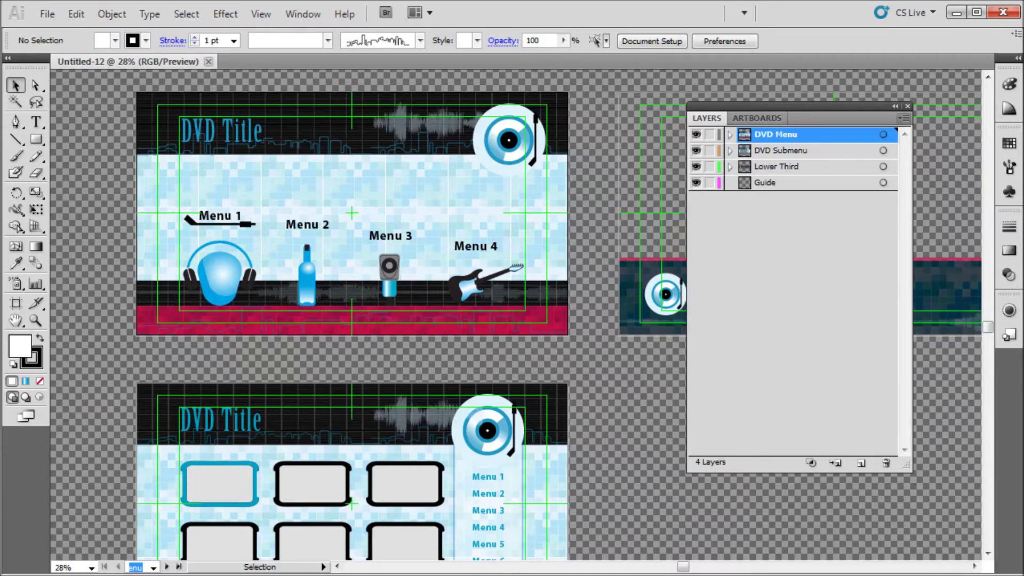
- Set the Layers panel's row size to 60 pixels, and move the panel up and lengthen it
click(905, 117)
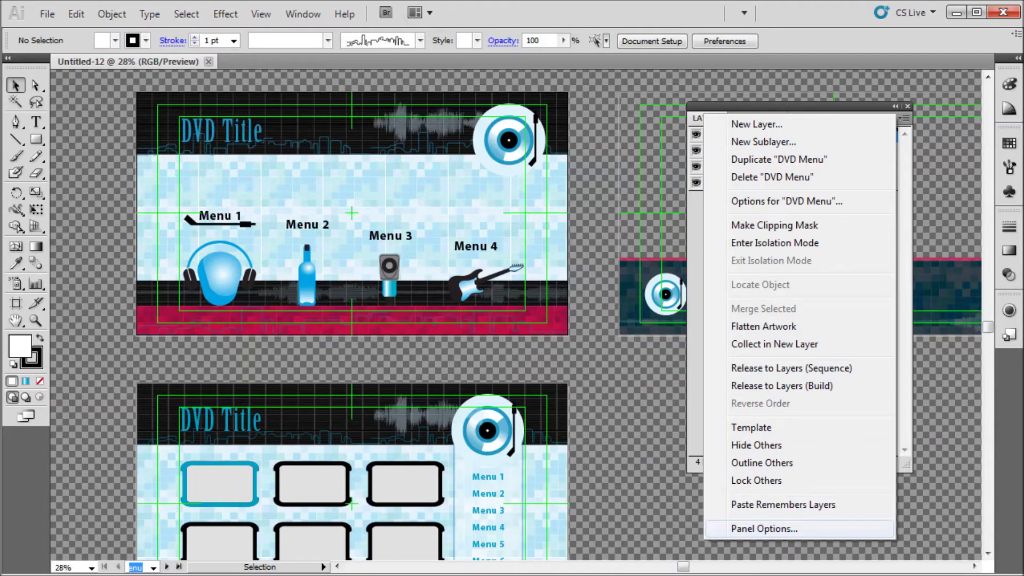
click(768, 528)
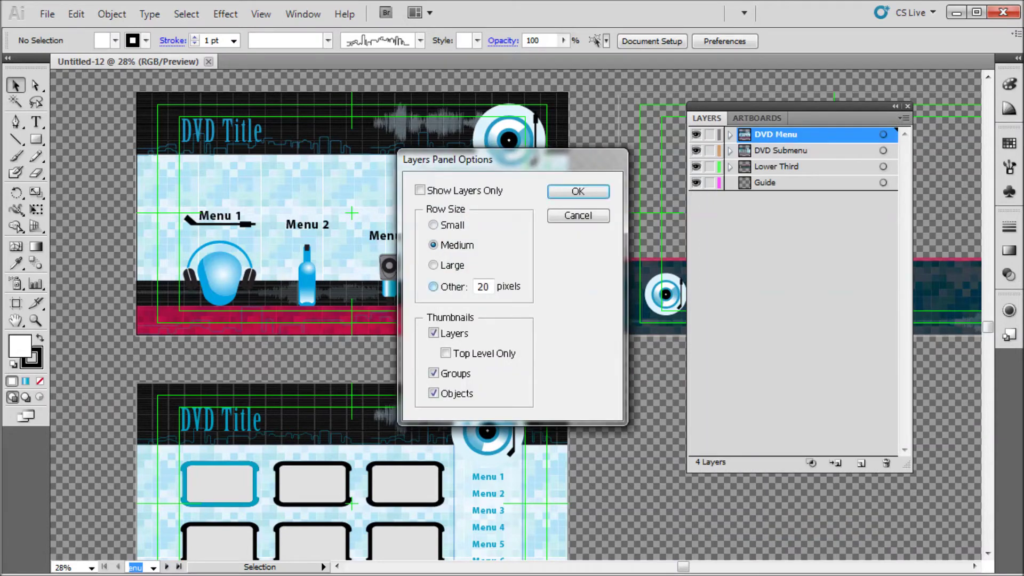
double_click(484, 287)
text(60)
key(Return)
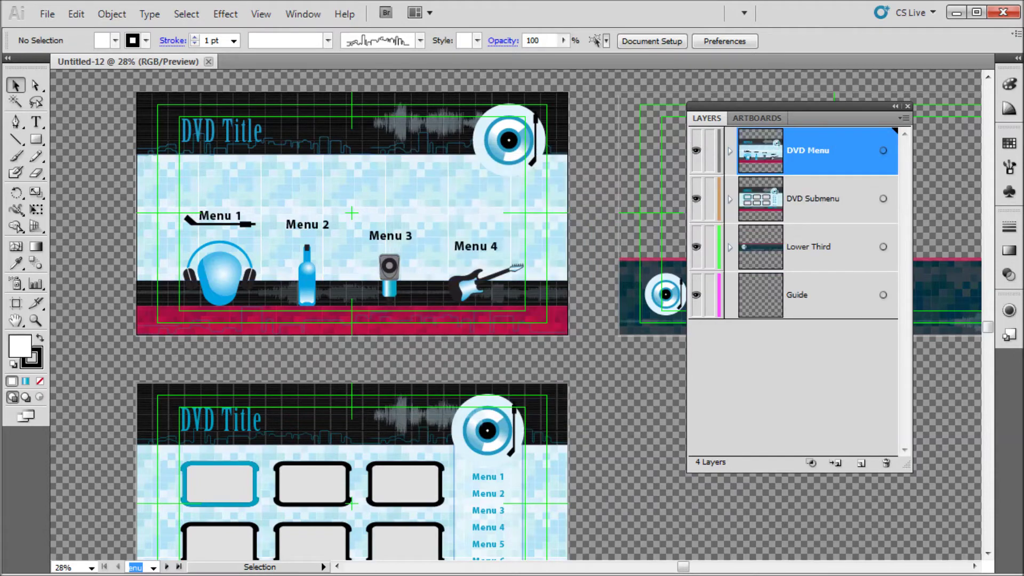
drag(800, 105, 799, 89)
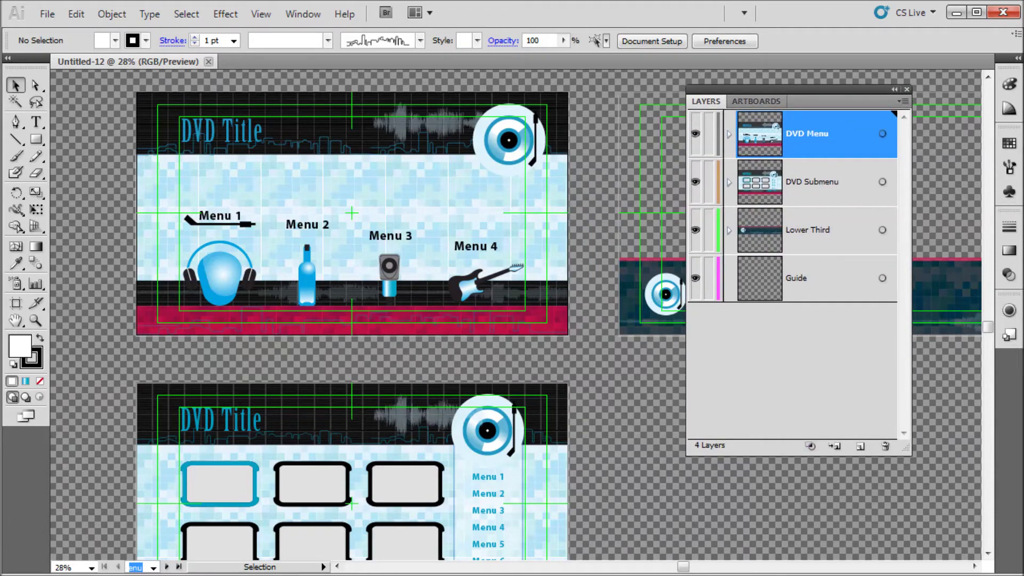
drag(905, 451, 905, 516)
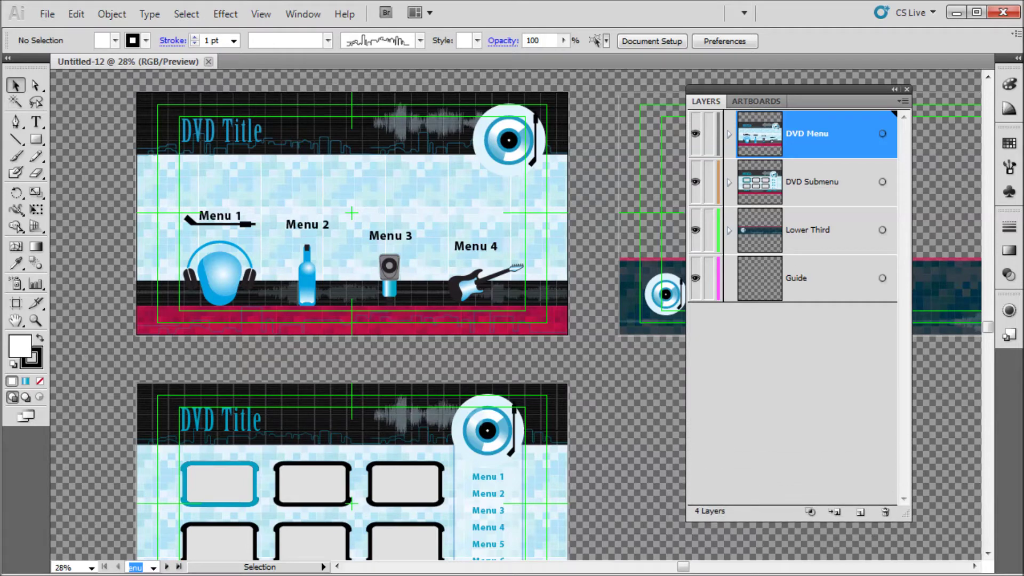
- Go through the DVD Menu, DVD Submenu, Lower Third and Guide layers one by one, ending on DVD Menu
click(832, 181)
click(832, 230)
click(832, 278)
click(832, 134)
click(832, 182)
click(832, 230)
click(832, 278)
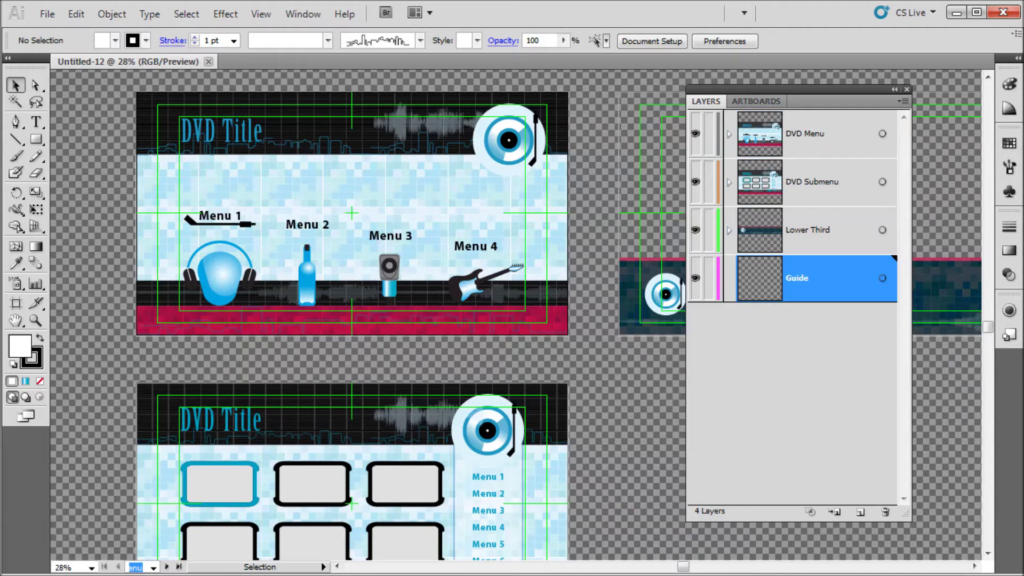
click(832, 134)
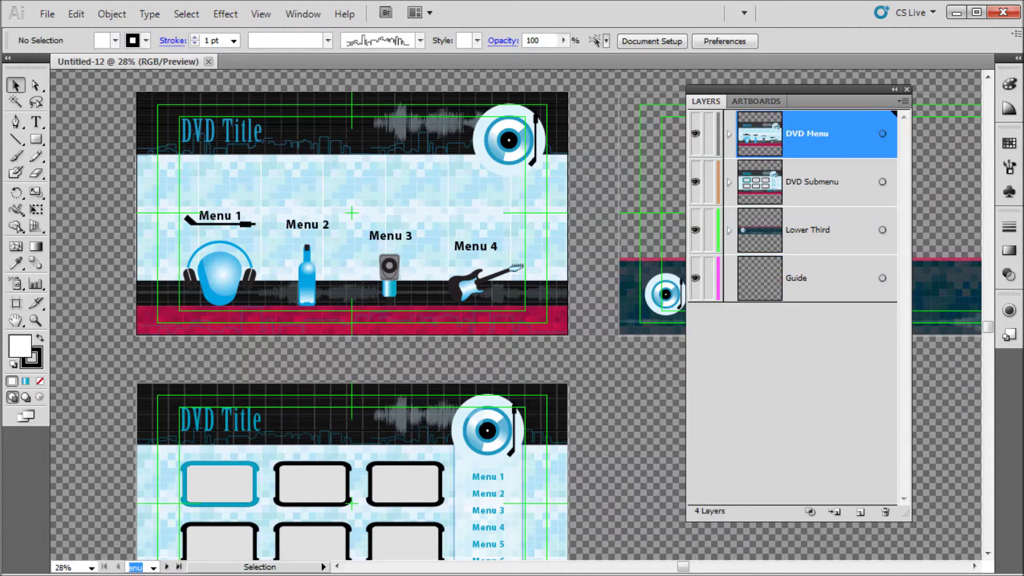
- Expand the DVD Menu layer to examine its sublayers from Titled to Background, and collapse and reselect it
click(730, 134)
click(831, 182)
click(832, 230)
click(831, 278)
click(832, 326)
click(832, 375)
click(832, 422)
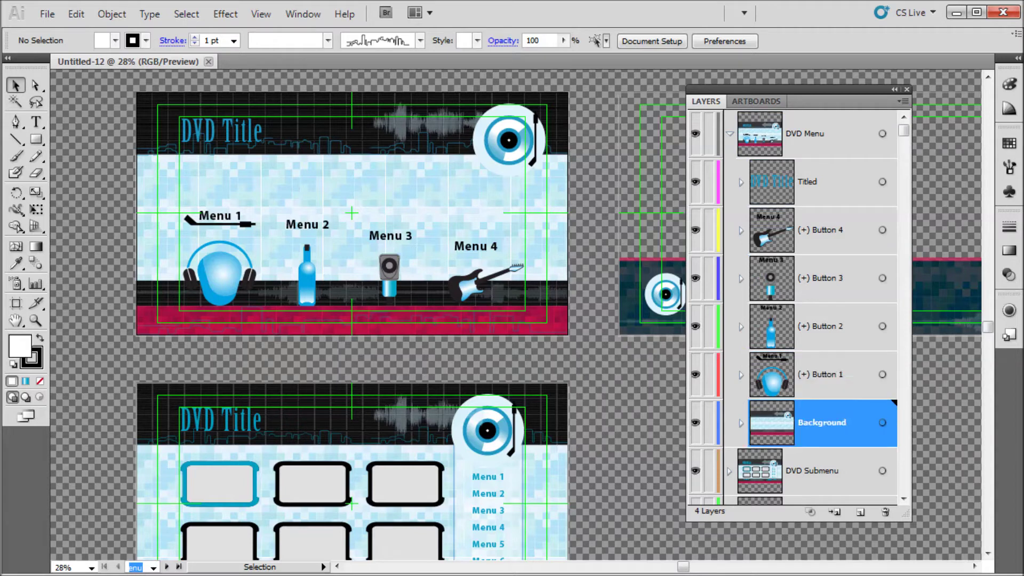
click(730, 134)
click(832, 134)
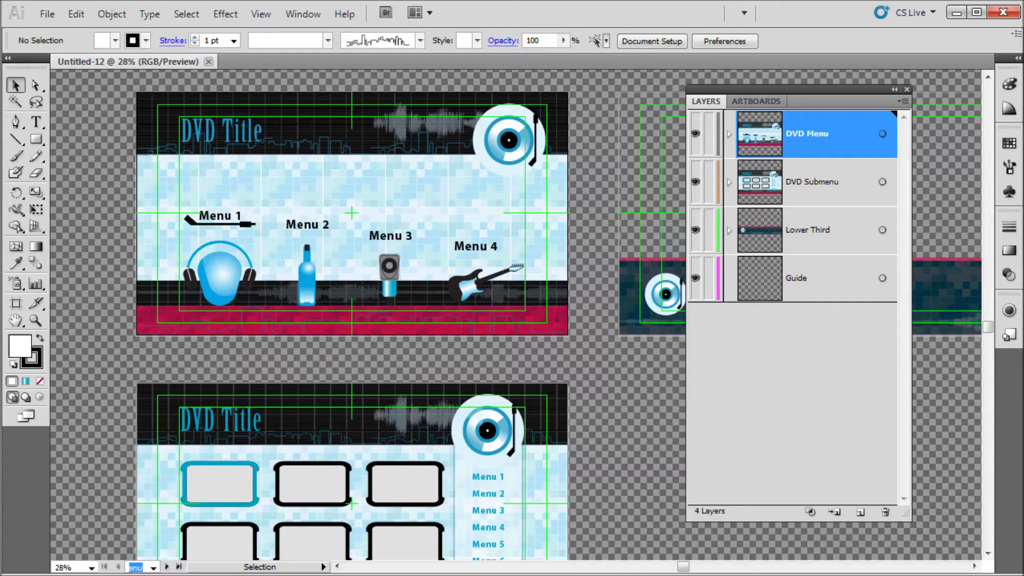
- Hide and show the DVD Menu layer several times to check which artwork it contains, leaving it visible
click(695, 134)
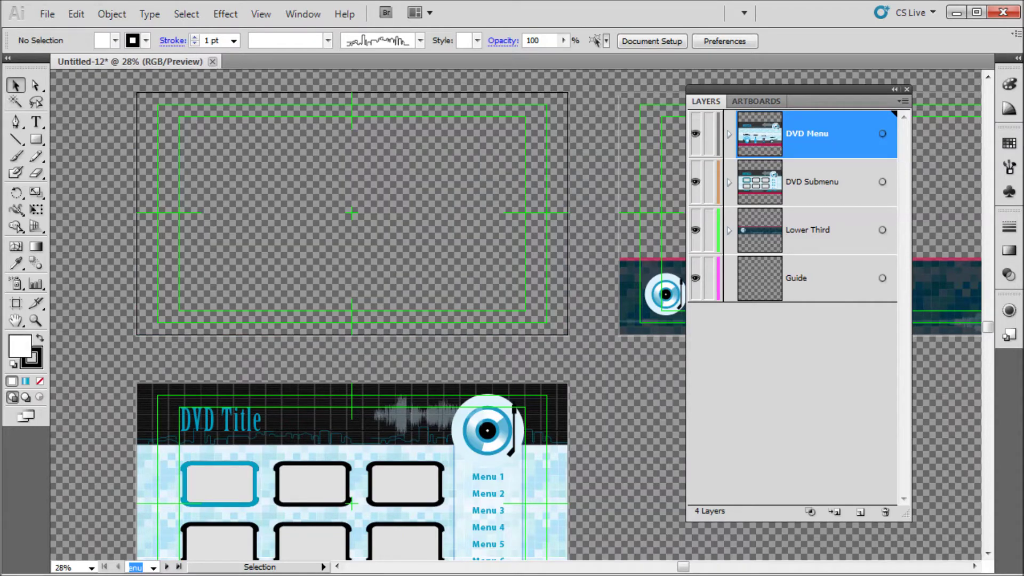
click(695, 134)
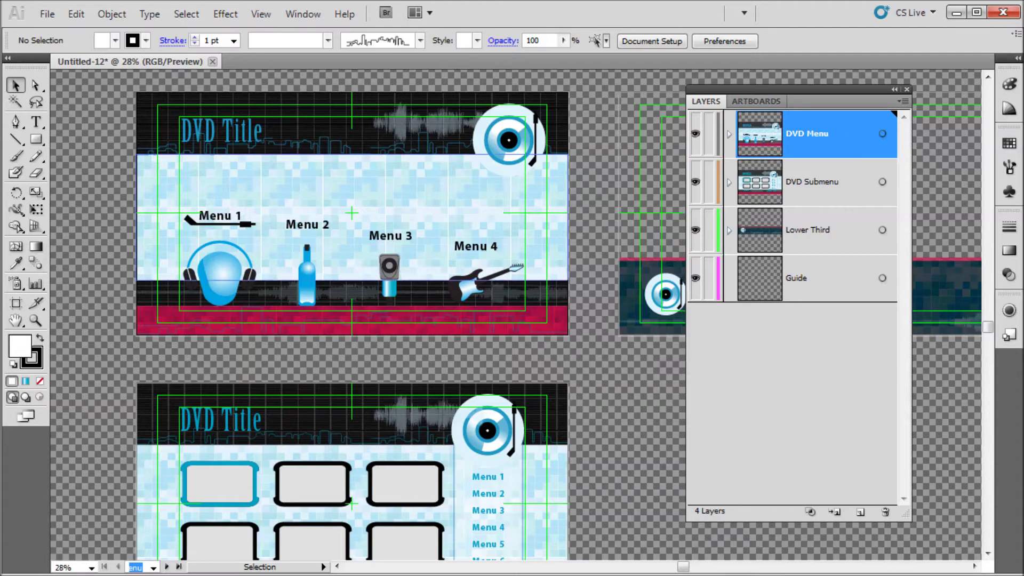
click(729, 134)
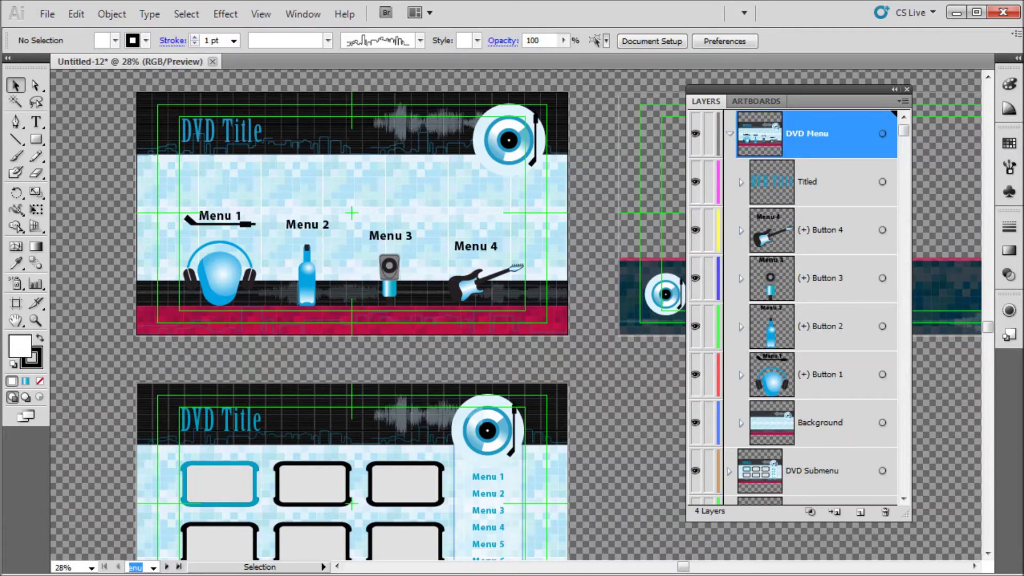
click(730, 134)
click(696, 133)
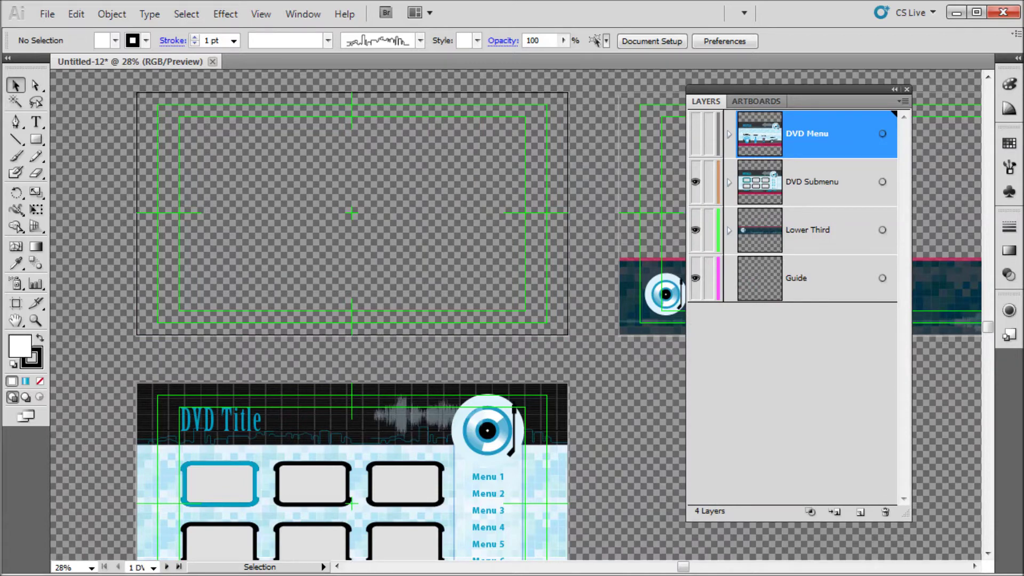
click(696, 134)
click(695, 133)
click(695, 134)
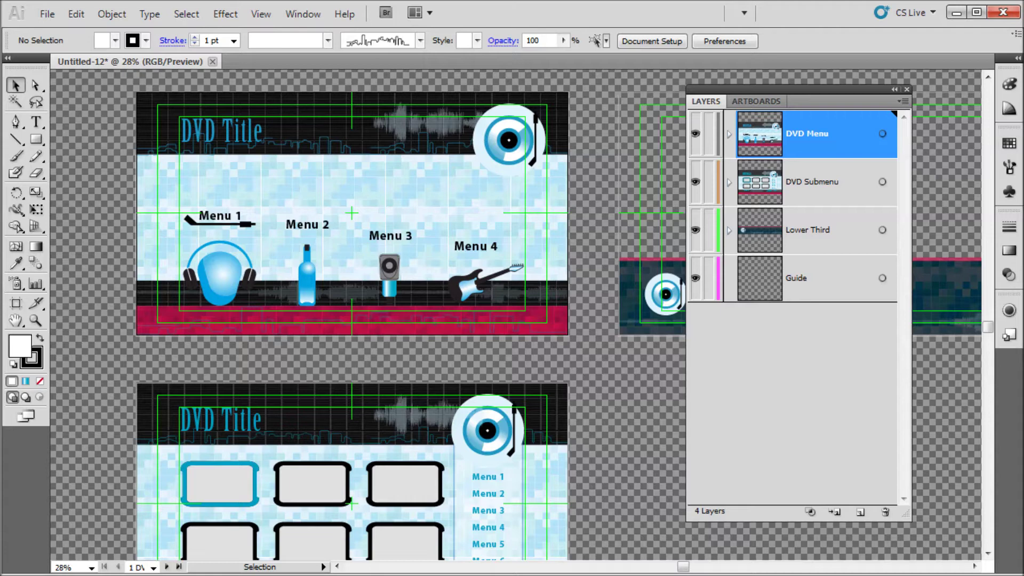
- Lock the DVD Menu layer, try to select its artwork on the first artboard, and unlock the layer
click(708, 133)
drag(586, 105, 158, 310)
drag(120, 108, 128, 83)
drag(234, 144, 443, 248)
click(708, 134)
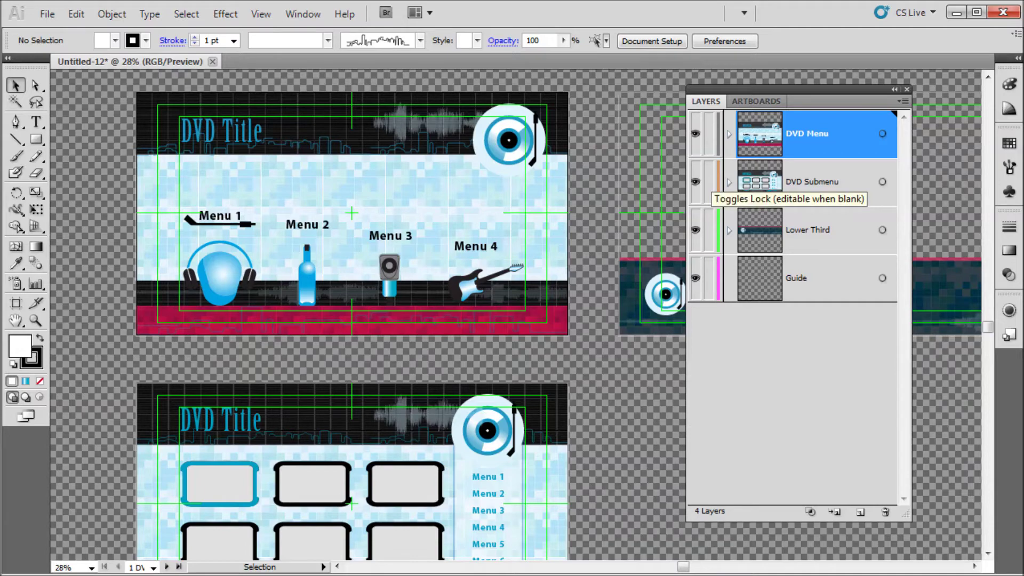
- Hide and show again the DVD Submenu, Lower Third and Guide layers in turn
click(695, 182)
click(696, 182)
click(695, 230)
click(695, 230)
click(695, 278)
click(695, 278)
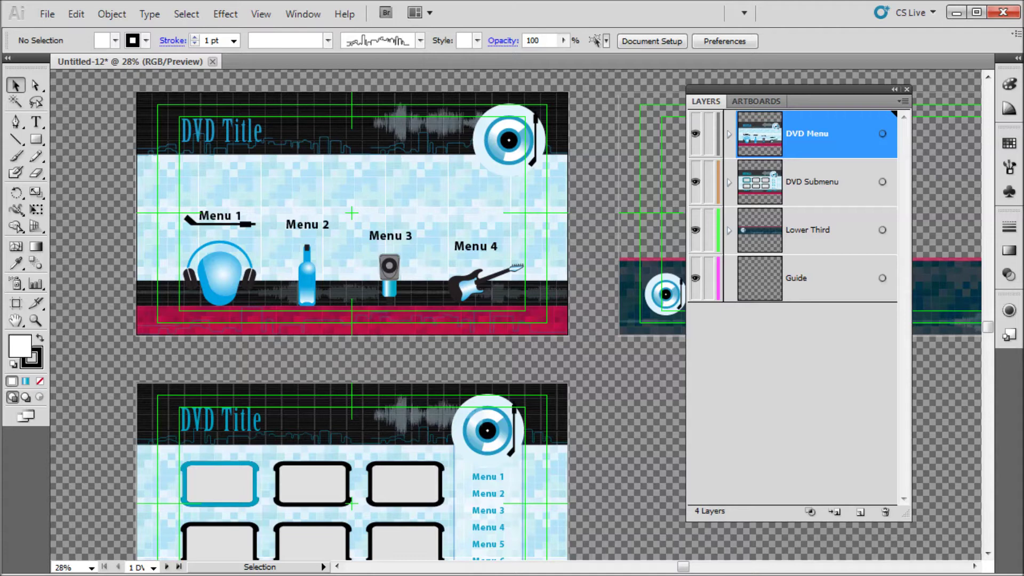
- Expand the DVD Menu layer and hide and show its Titled and Background sublayers, also toggling the Background lock on and off
click(728, 134)
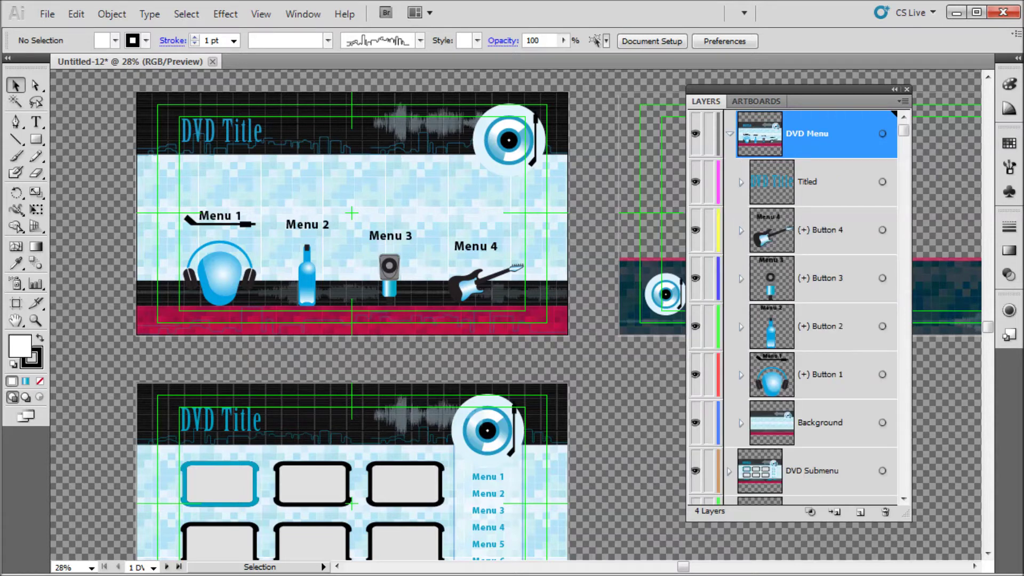
click(695, 182)
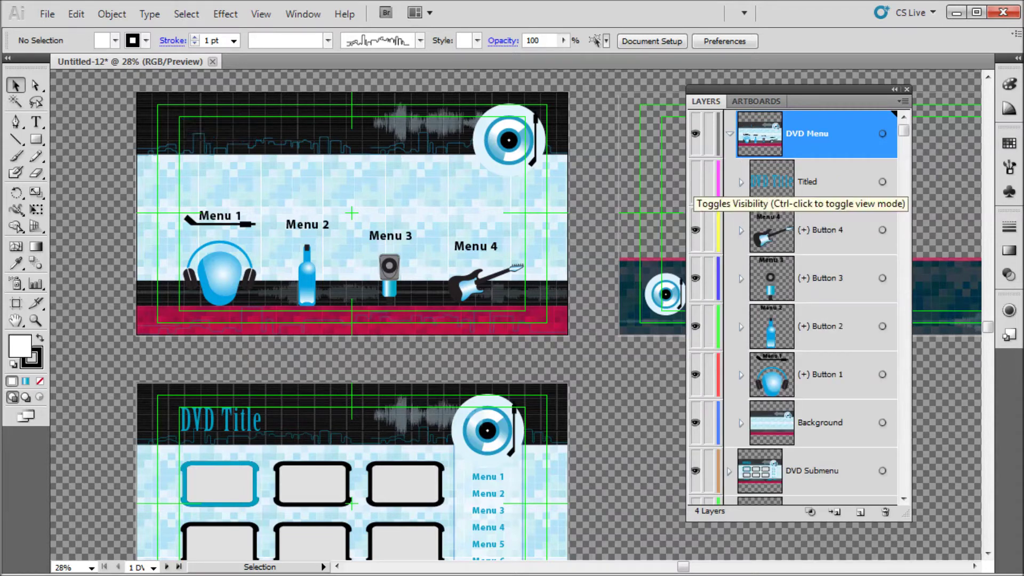
click(695, 182)
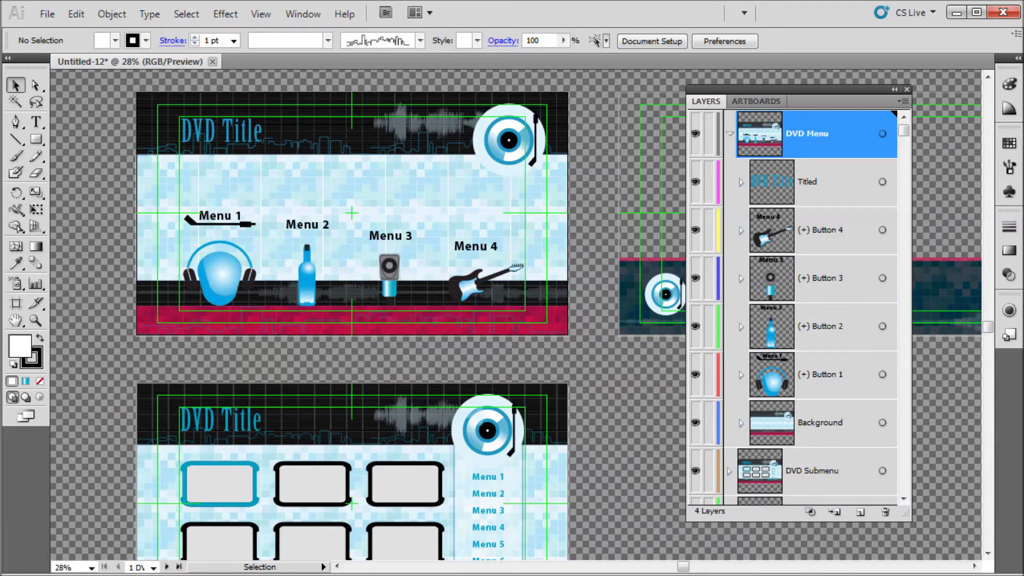
click(695, 422)
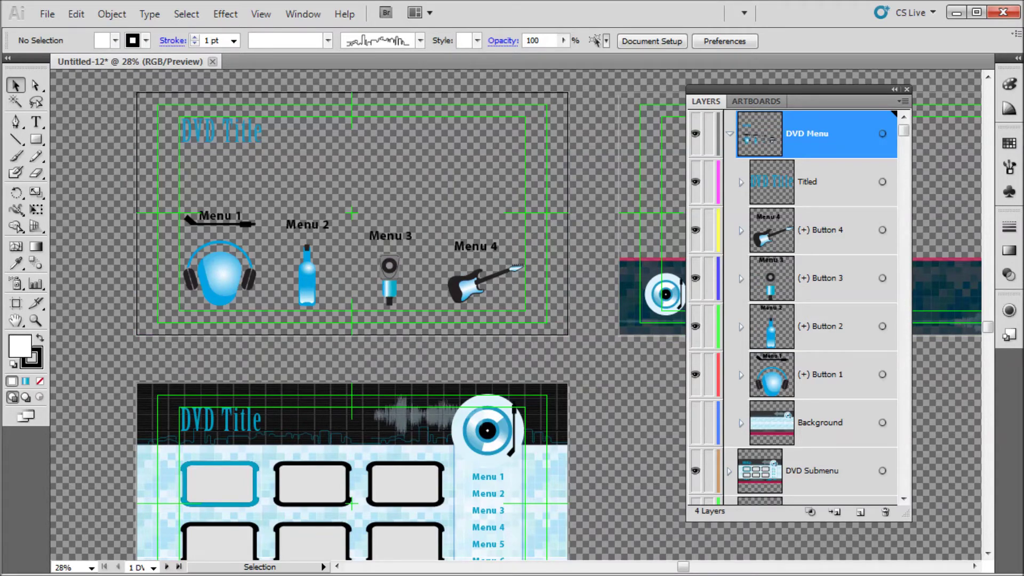
click(695, 422)
click(709, 423)
click(709, 423)
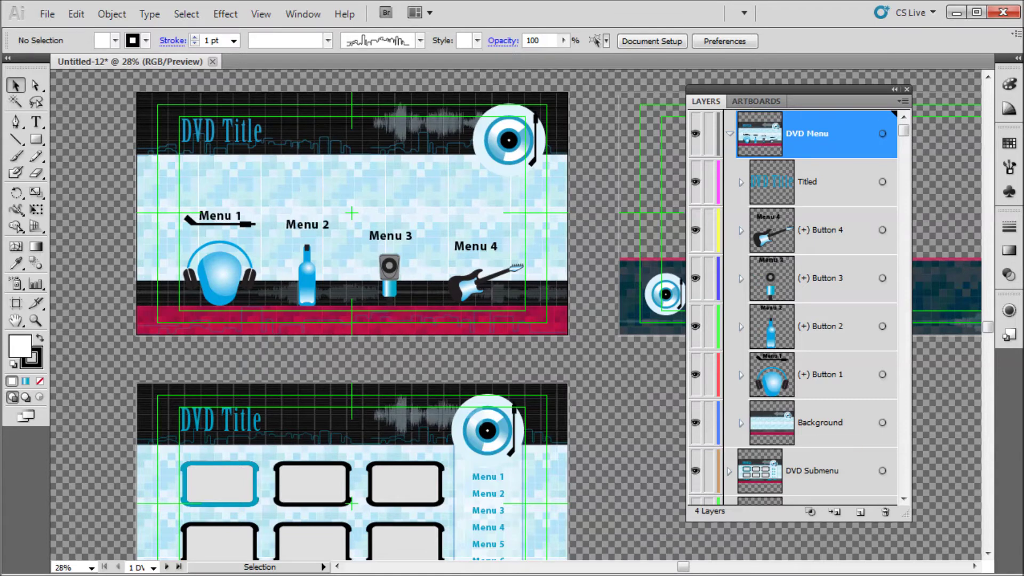
- Toggle the Button 1 sublayer's visibility, lock it to test selecting the headphones on the first artboard, and unlock it
click(695, 374)
click(696, 373)
click(709, 374)
click(235, 291)
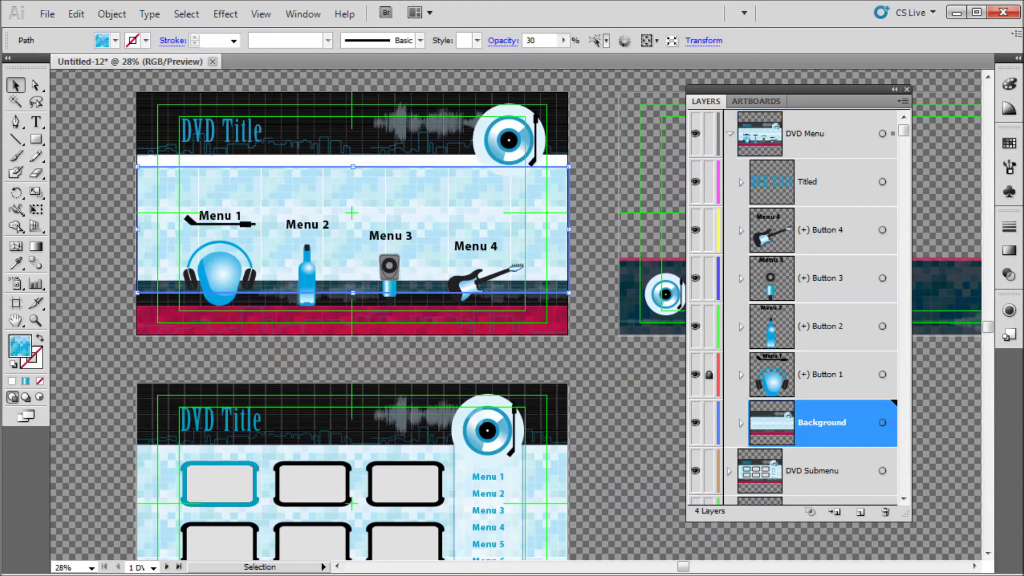
click(234, 292)
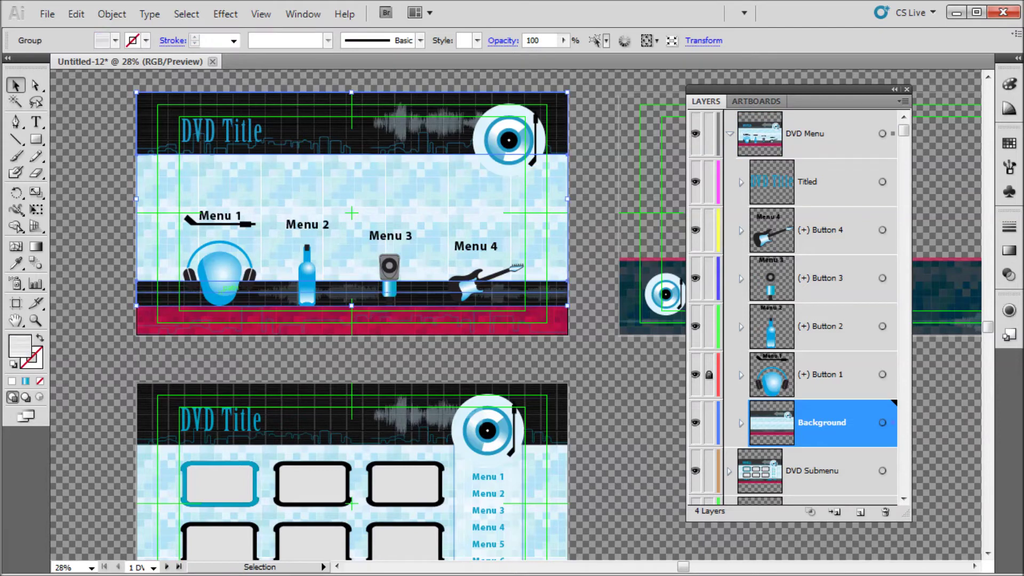
double_click(234, 292)
double_click(235, 358)
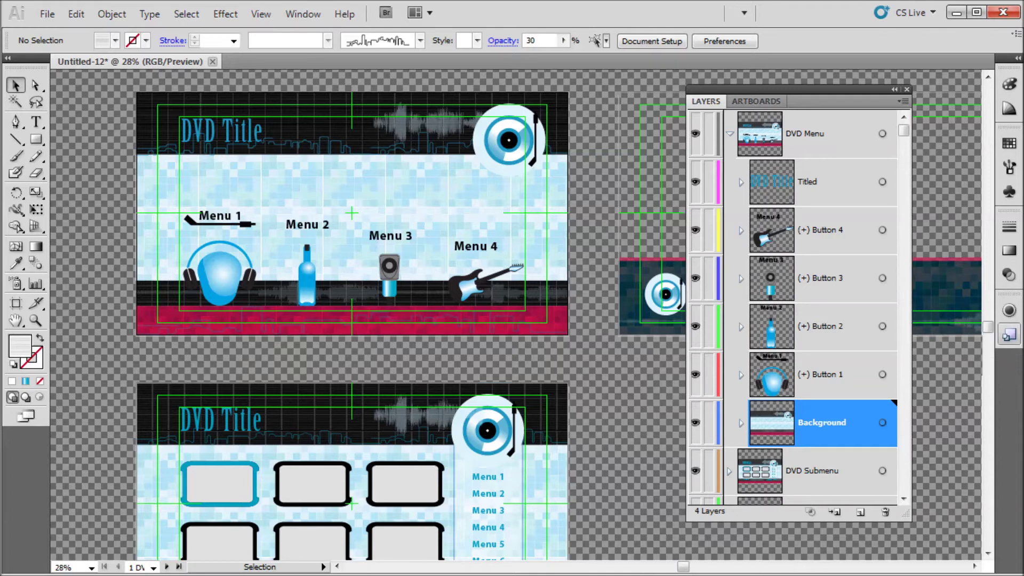
- Collapse and re-expand the DVD Menu layer, and examine the contents of its Titled and Button 4 sublayers
click(730, 133)
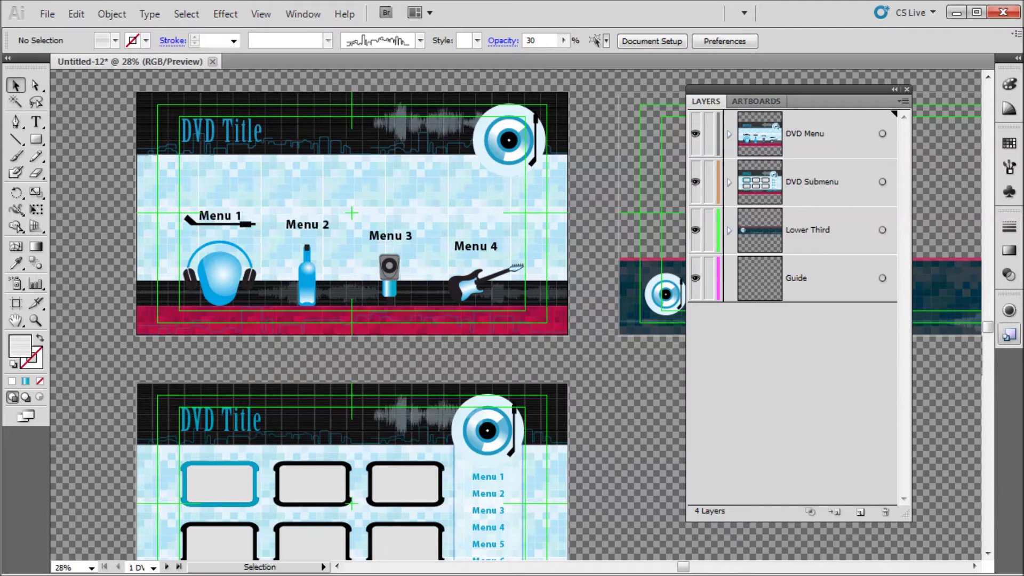
click(729, 134)
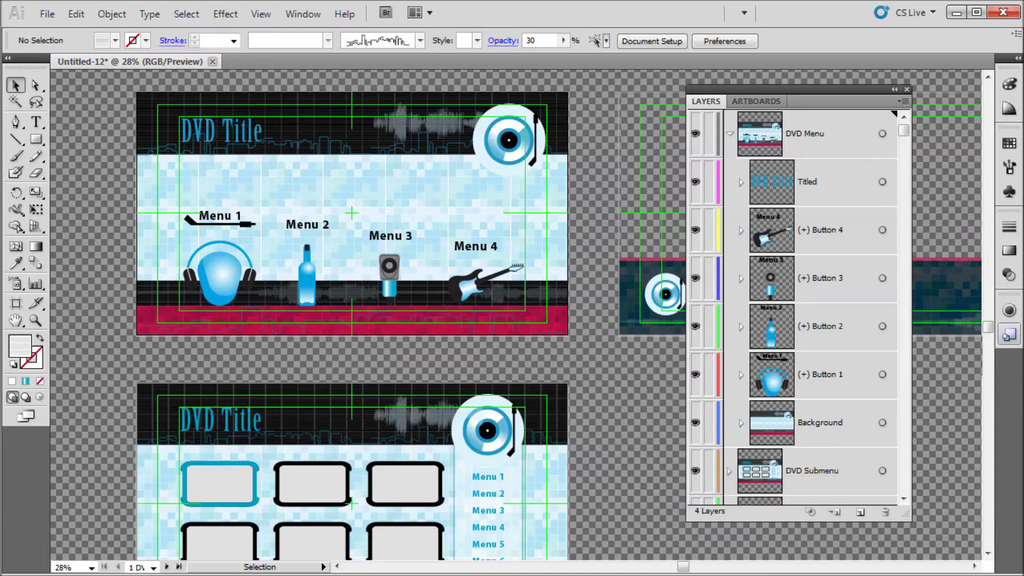
click(742, 182)
click(741, 182)
click(742, 230)
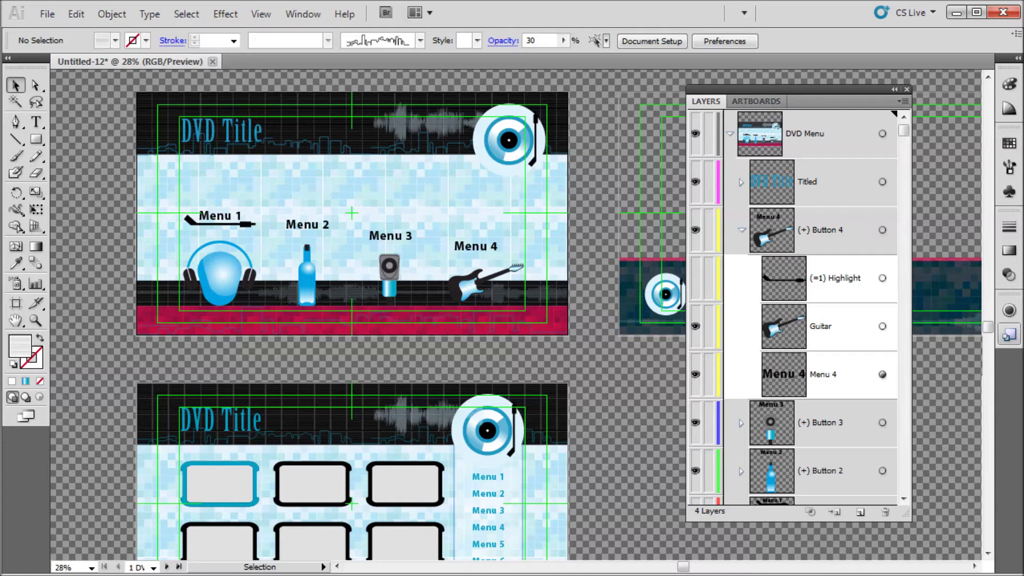
click(741, 231)
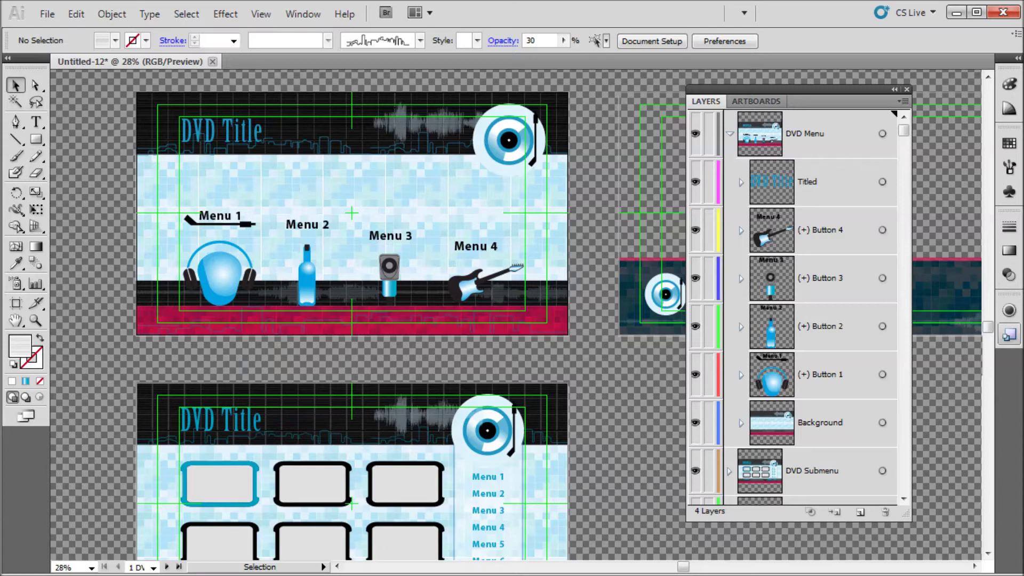
- Expand the Button 1 sublayer to examine its objects, and collapse it together with the DVD Menu layer
click(741, 374)
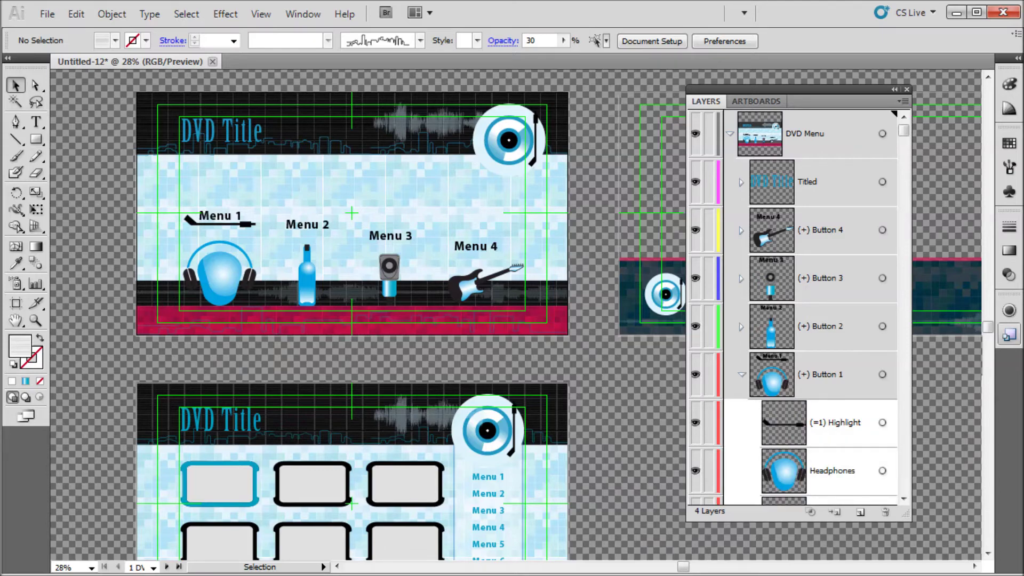
scroll(742, 375, down, 4)
scroll(742, 375, up, 1)
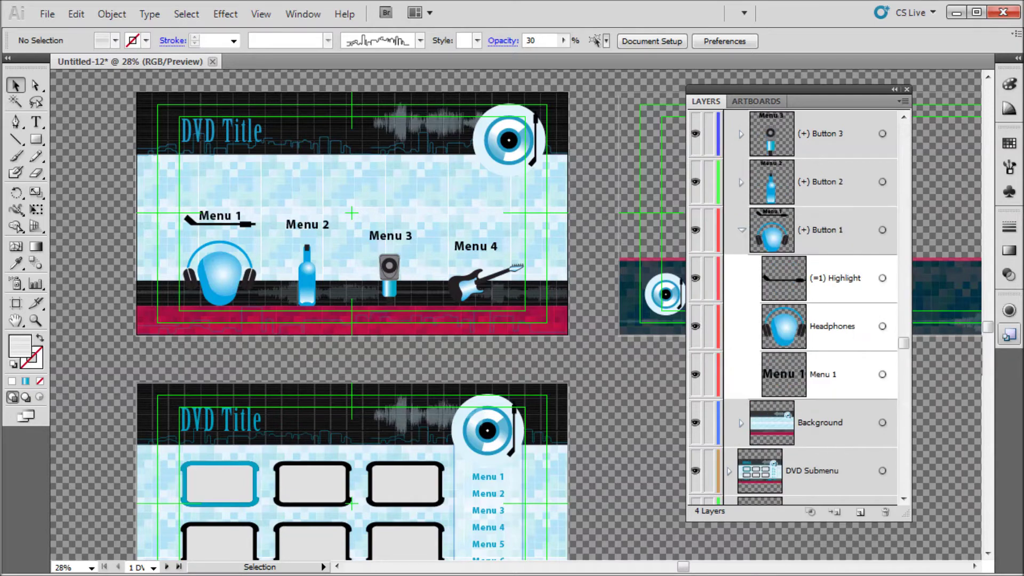
click(742, 230)
scroll(741, 230, up, 2)
click(729, 134)
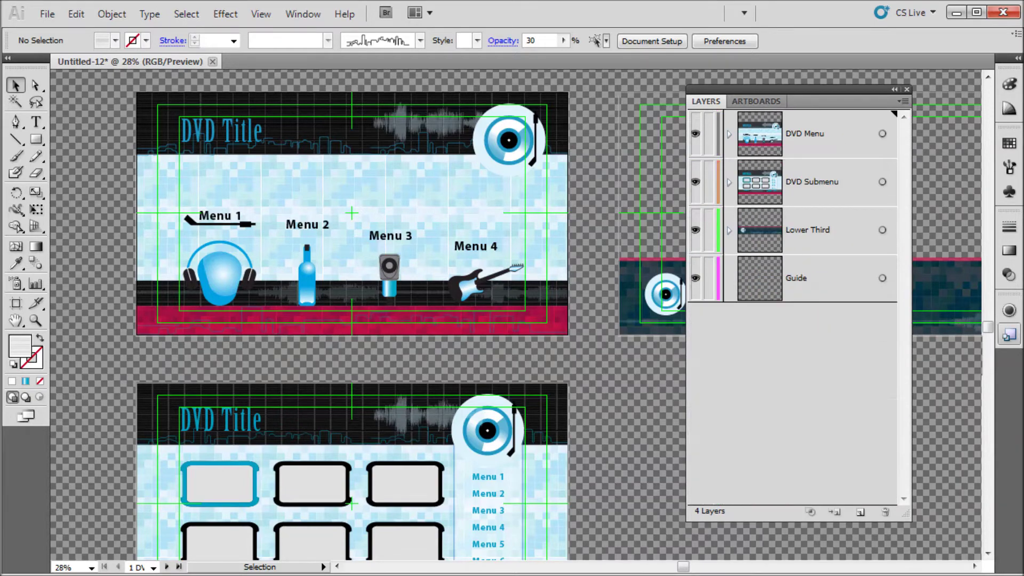
scroll(516, 315, up, 1)
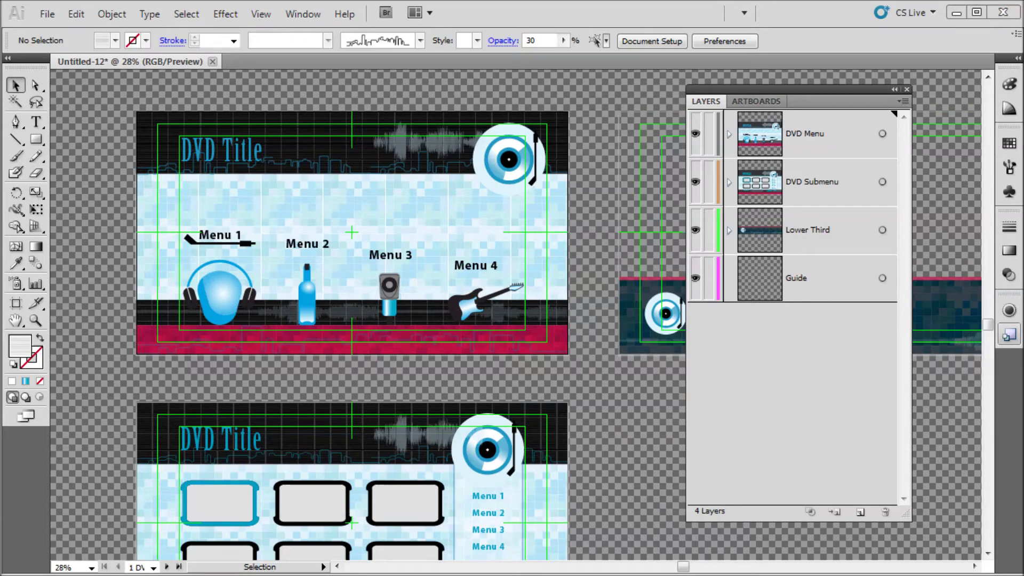
- Go through the four top-level layers twice, selecting each from DVD Menu to Guide in turn
click(821, 134)
click(821, 182)
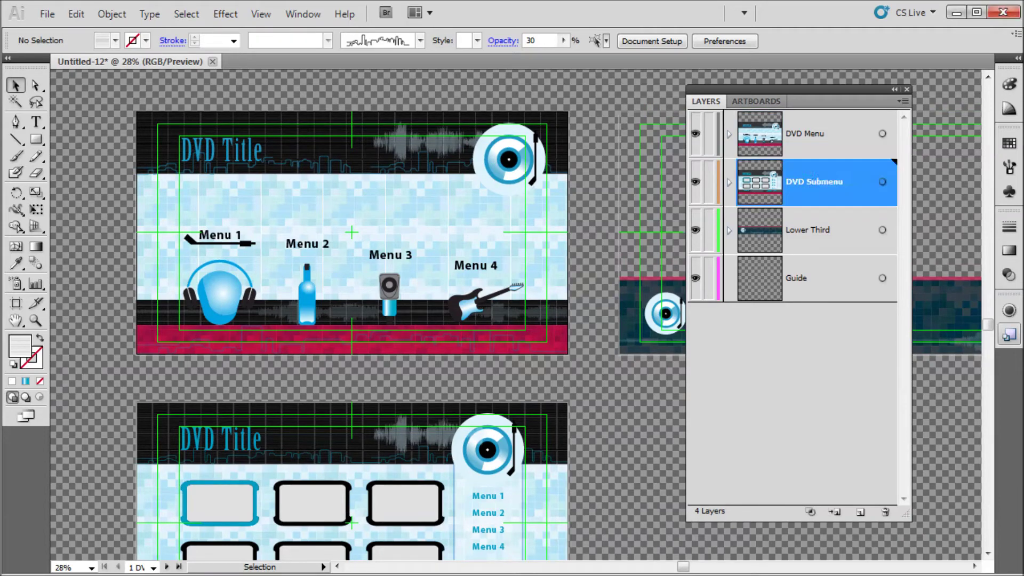
click(821, 229)
click(821, 278)
click(821, 134)
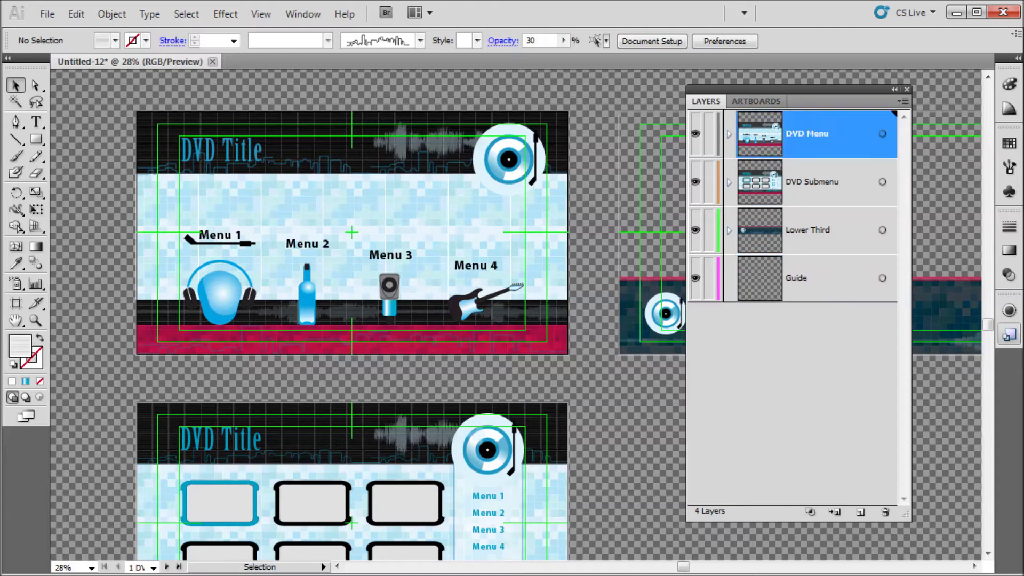
click(822, 182)
click(822, 230)
click(821, 277)
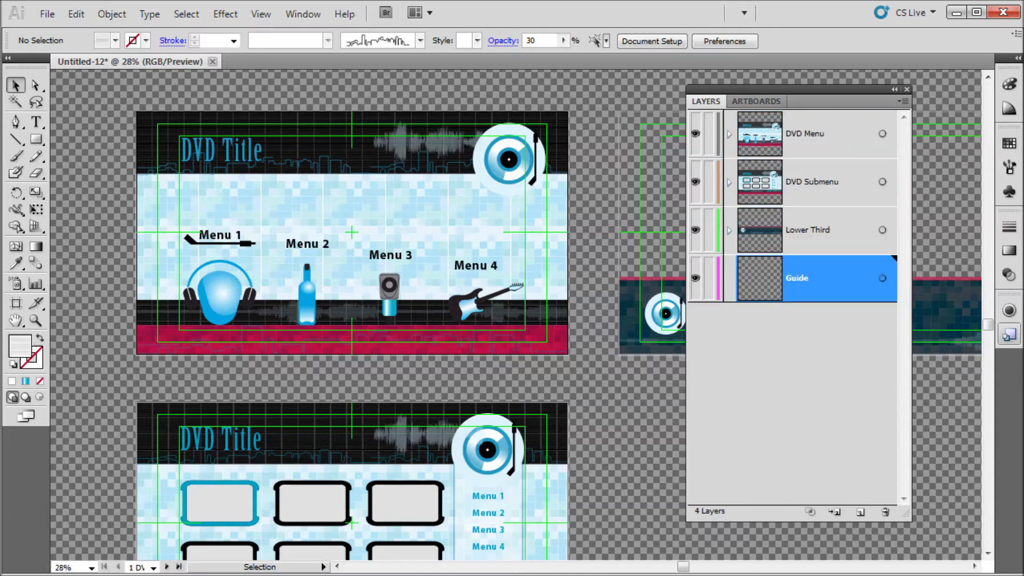
- Expand the DVD Menu layer and its Titled sublayer, select the DVD Title object entry, and collapse Titled
click(729, 134)
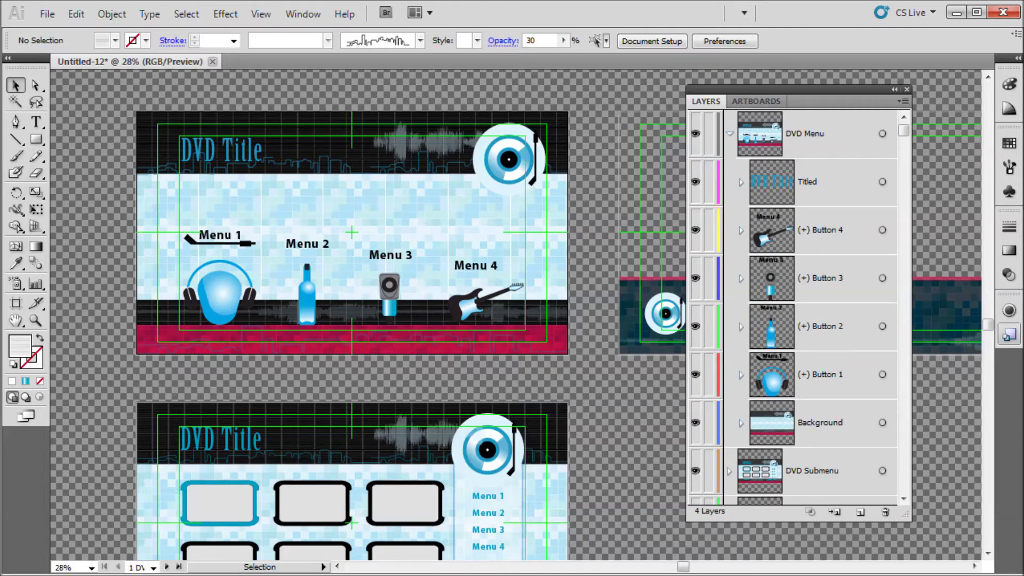
click(741, 182)
click(830, 230)
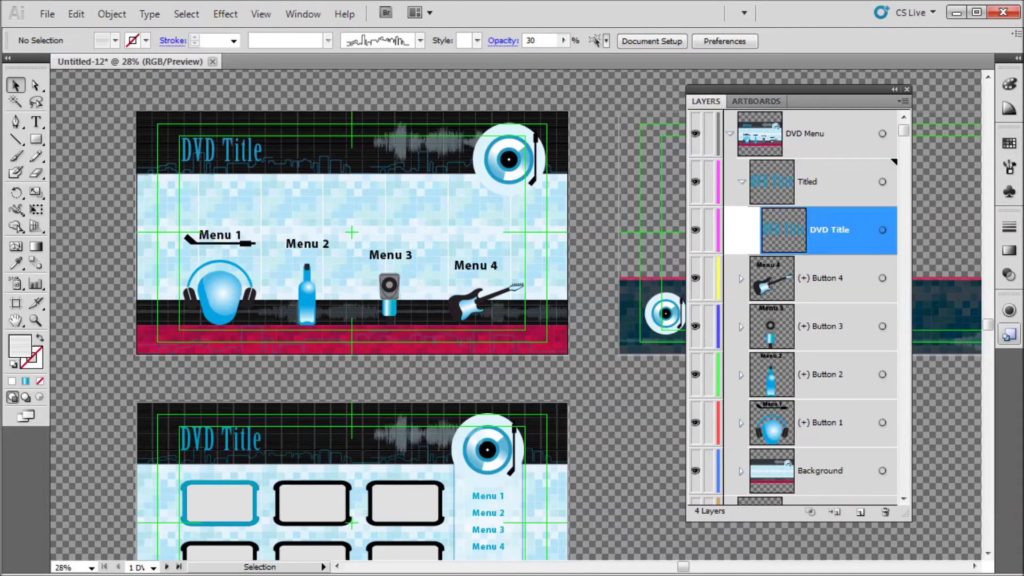
click(741, 182)
- Select the Highlight, Guitar and Menu 4 entries inside Button 4 in turn, and collapse the sublayers and the DVD Menu layer
click(741, 229)
click(839, 278)
click(839, 326)
click(839, 375)
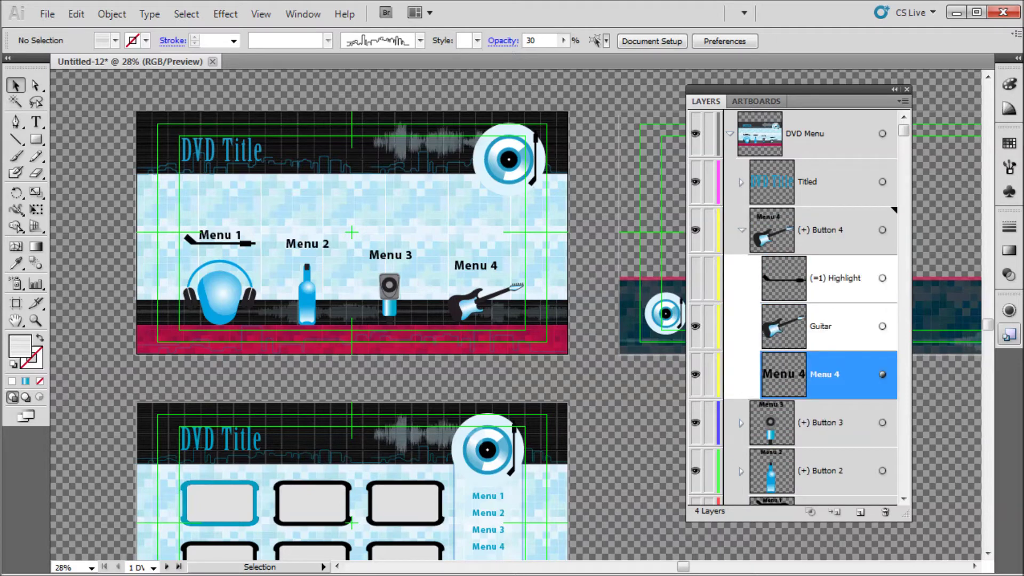
click(741, 229)
click(741, 182)
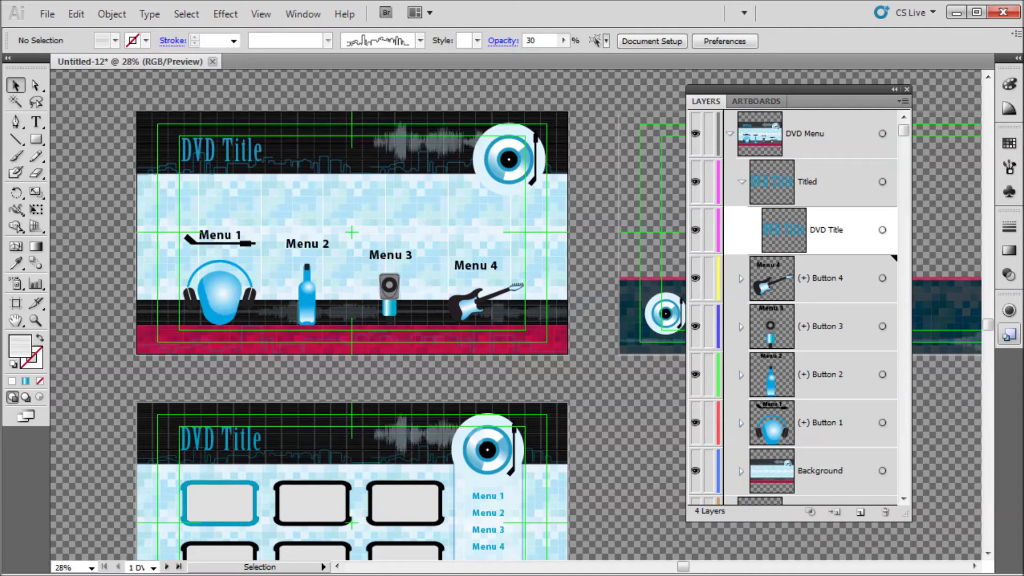
click(741, 182)
click(729, 134)
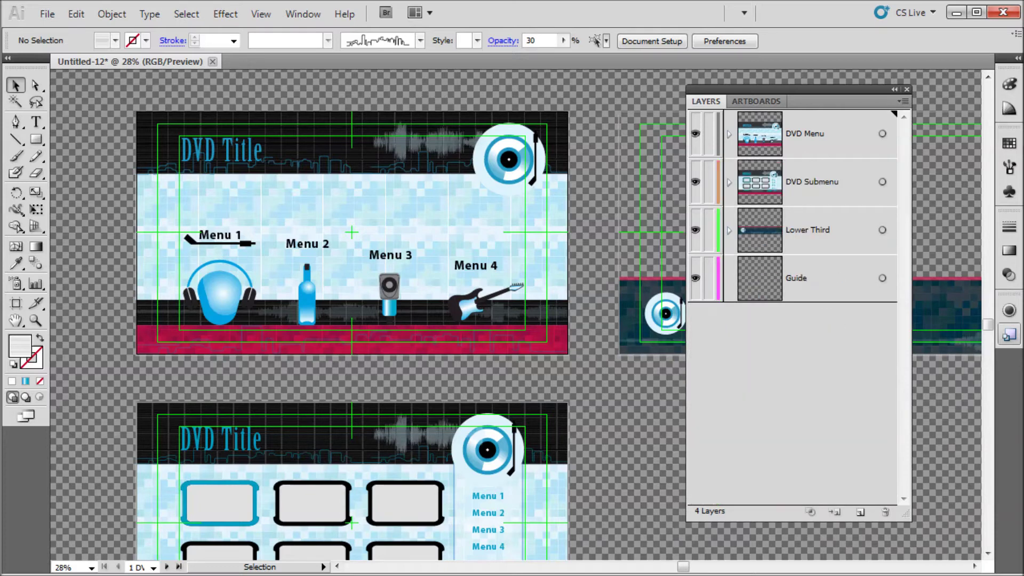
- Select the guitar on the first artboard and expand the DVD Menu layer to locate its sublayer, highlighting Titled for comparison
click(486, 295)
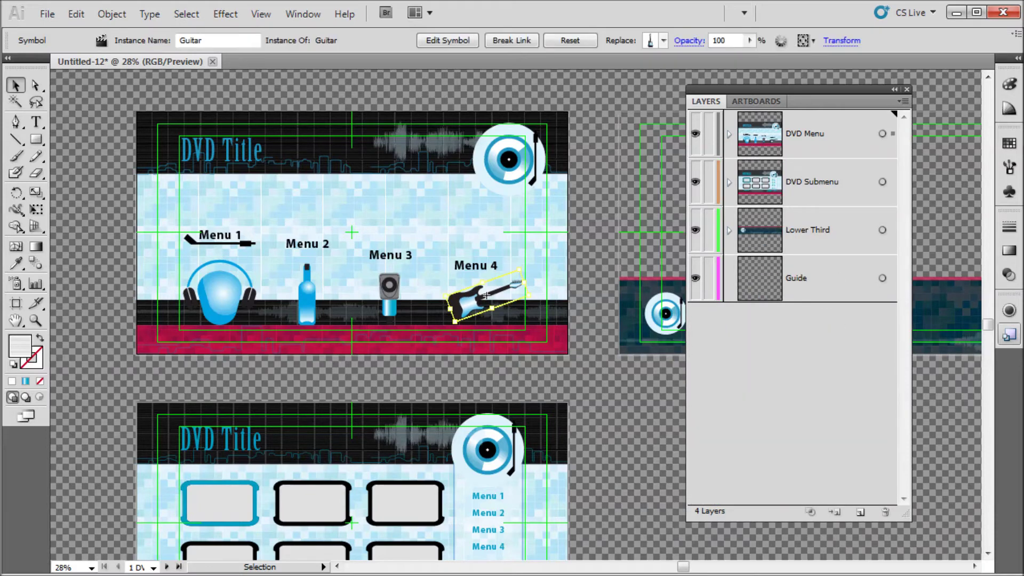
click(729, 134)
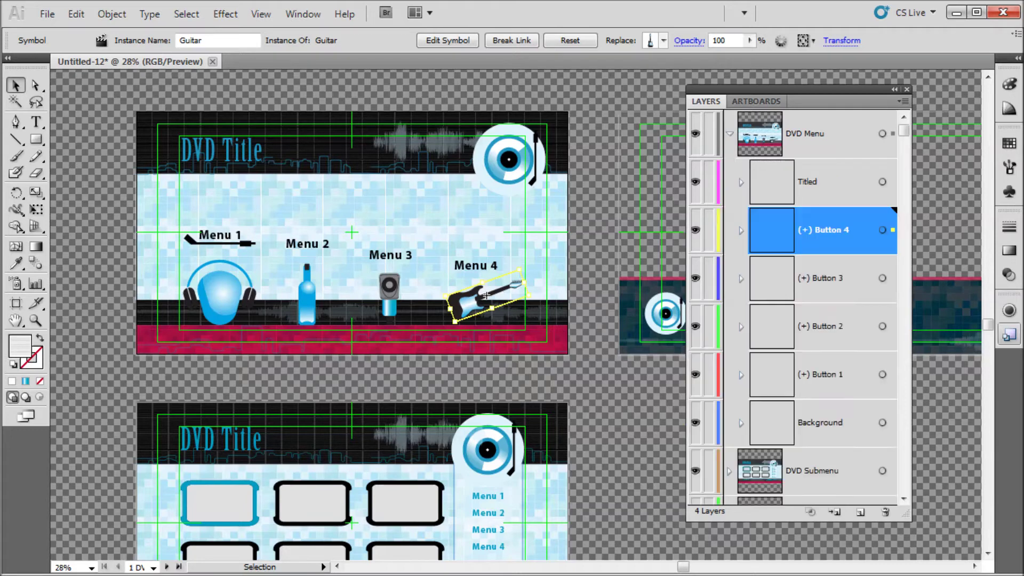
click(821, 182)
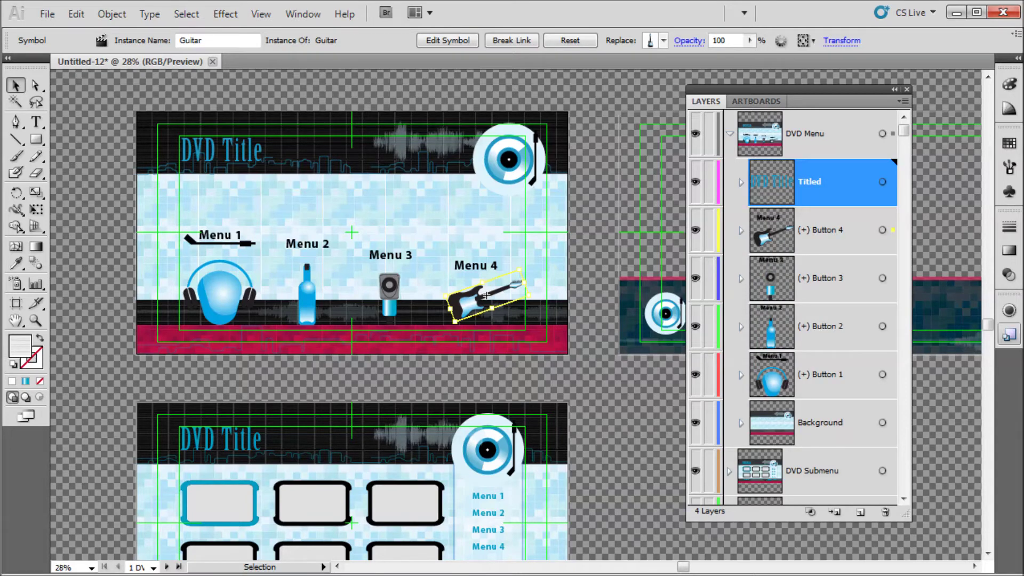
- Move the guitar over the microphone under Menu 3 to check their stacking order, and return it below Menu 4
click(486, 294)
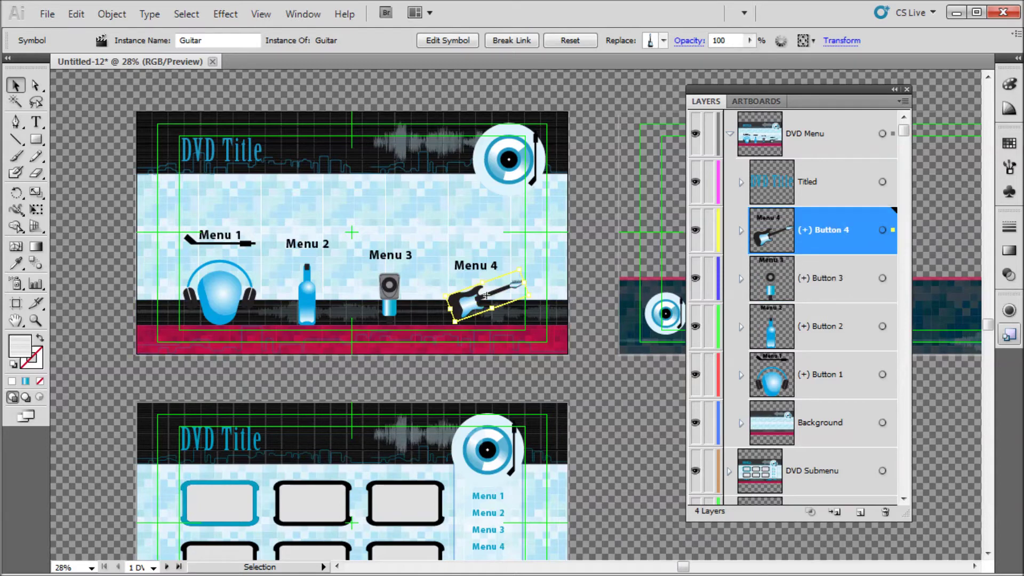
drag(487, 295, 408, 281)
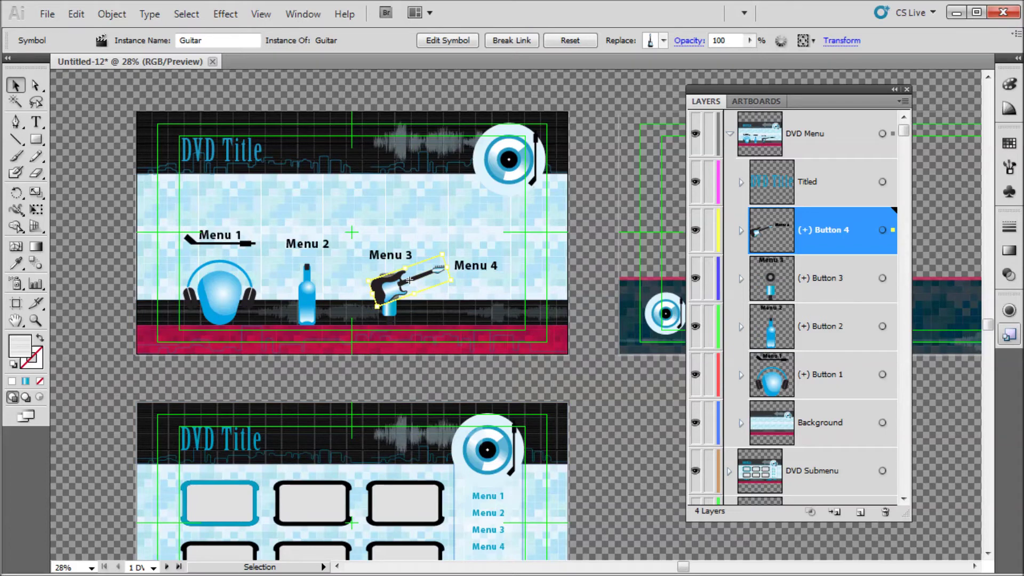
drag(408, 279, 486, 295)
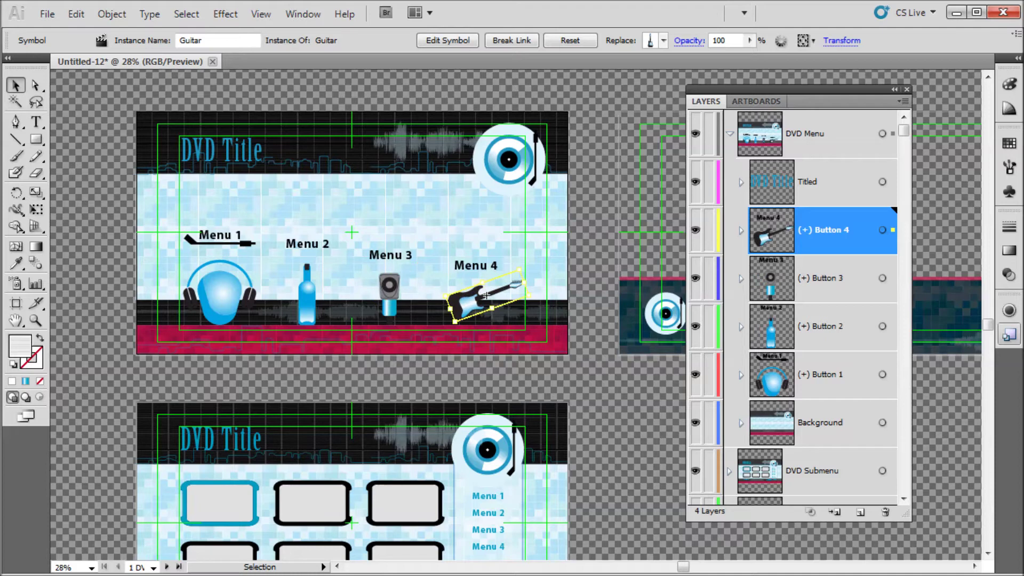
- Try placing the Button 4 sublayer below Button 3 with the guitar moved behind the microphone, and undo both changes
key(ctrl+bracketleft)
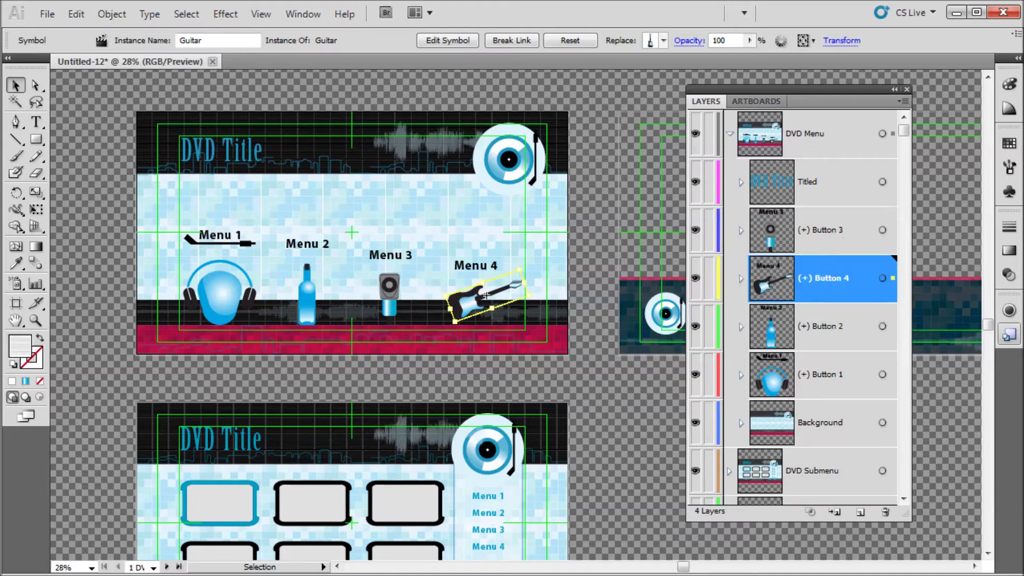
drag(486, 295, 411, 289)
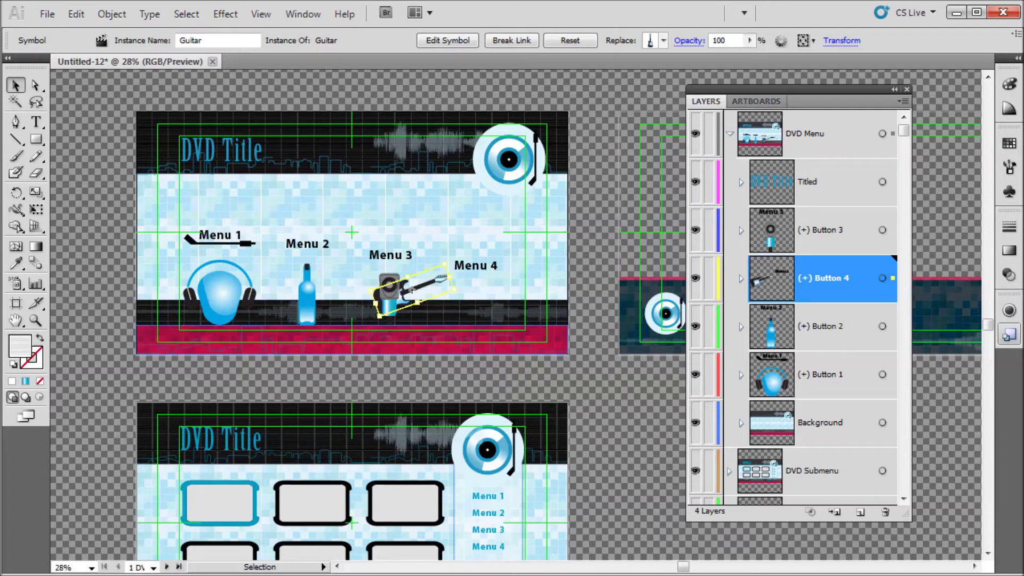
key(ctrl+shift+a)
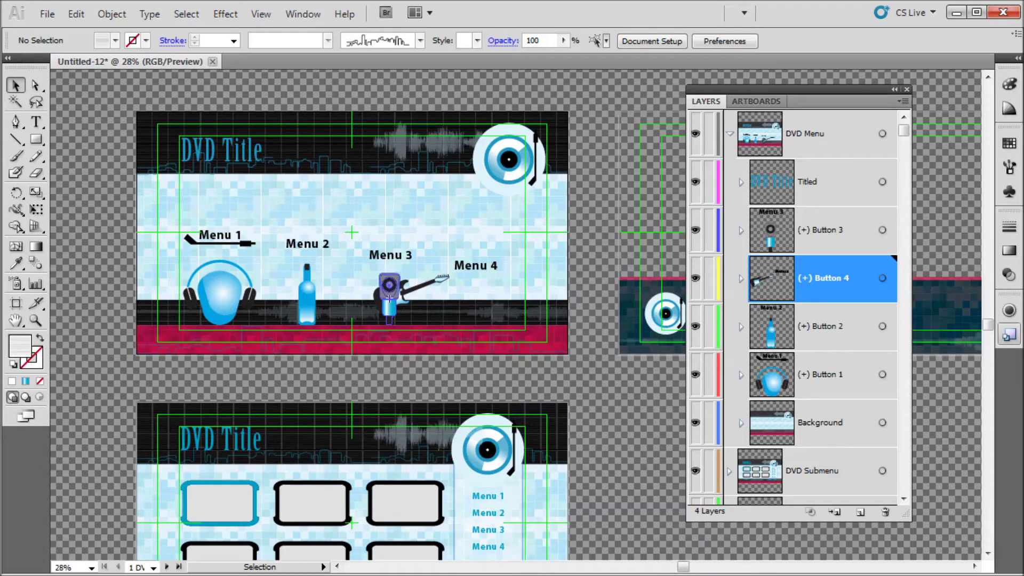
key(ctrl+z)
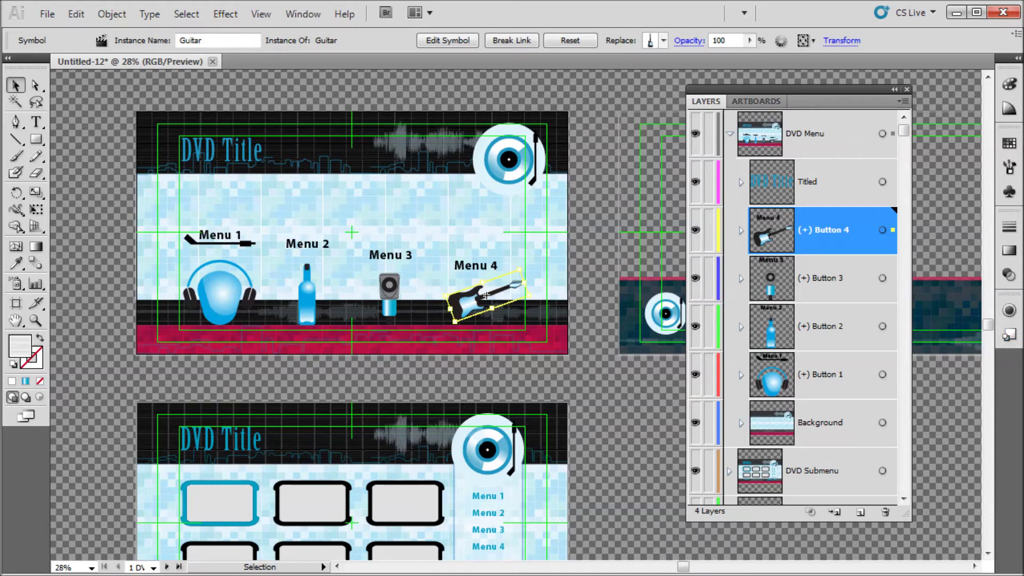
- Highlight the Button 3, Button 2, Button 4 and Titled sublayers in turn
click(842, 279)
click(843, 326)
click(842, 230)
click(842, 183)
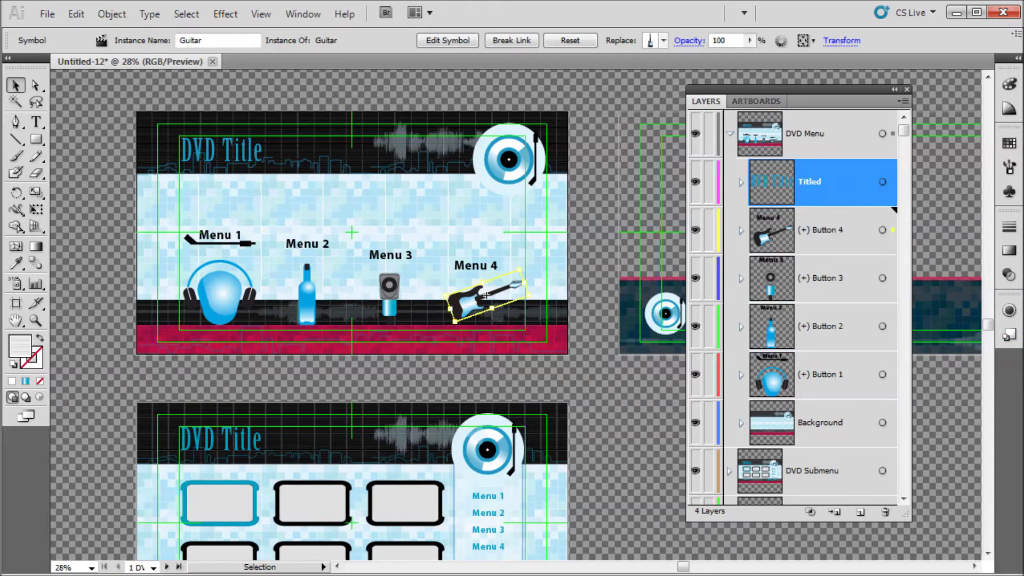
- Collapse and re-expand the DVD Menu layer to compare it with its sublayers, leaving it collapsed
click(730, 134)
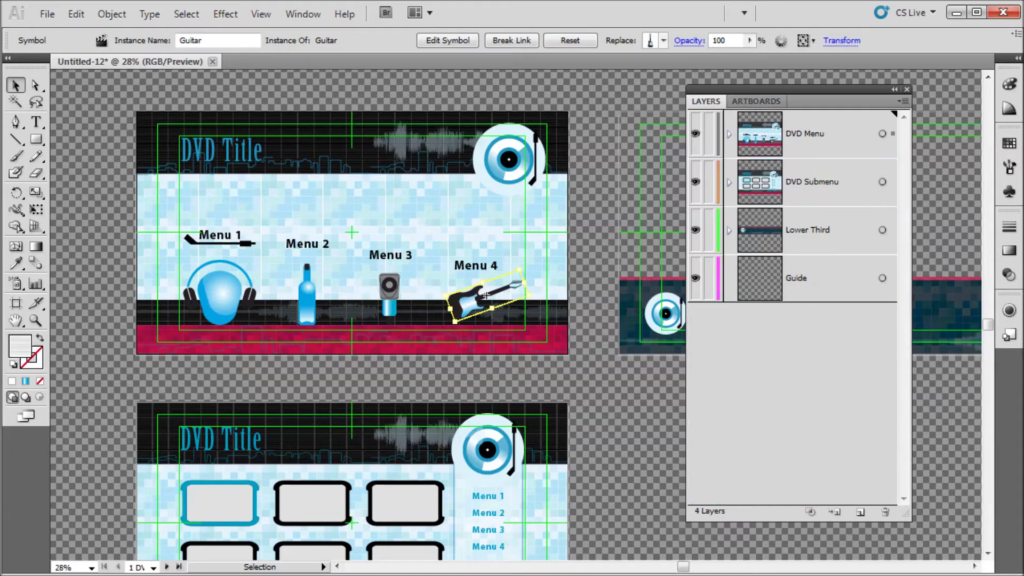
click(730, 133)
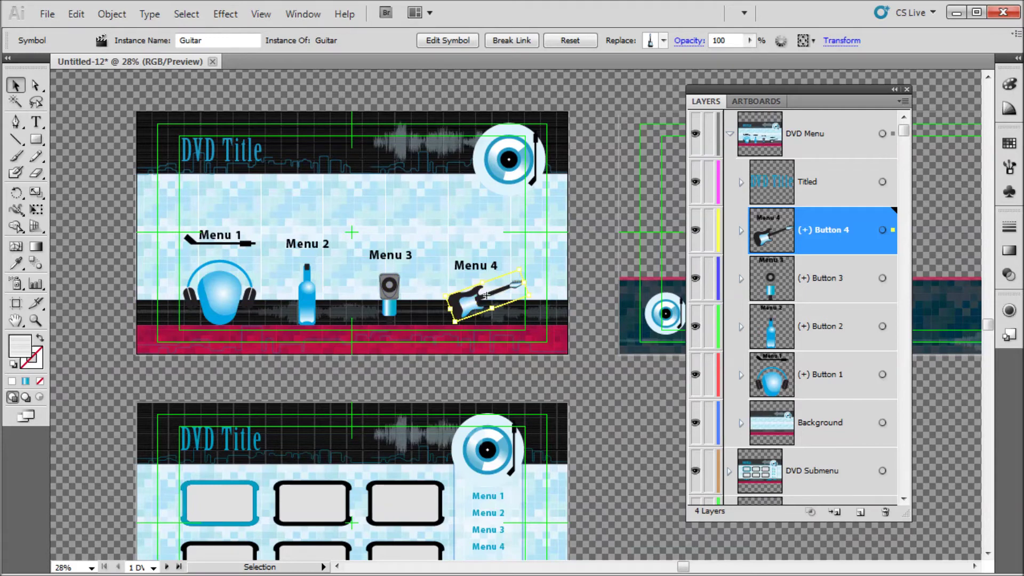
click(730, 134)
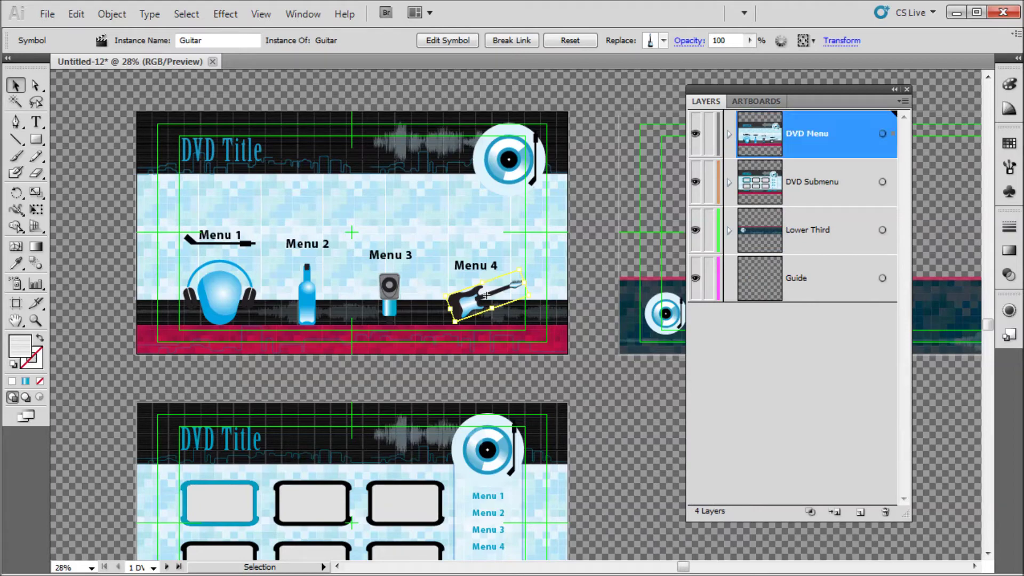
- Select all artwork on the DVD Menu layer, try moving it down over the submenu artboard, and undo the move
click(892, 134)
click(729, 133)
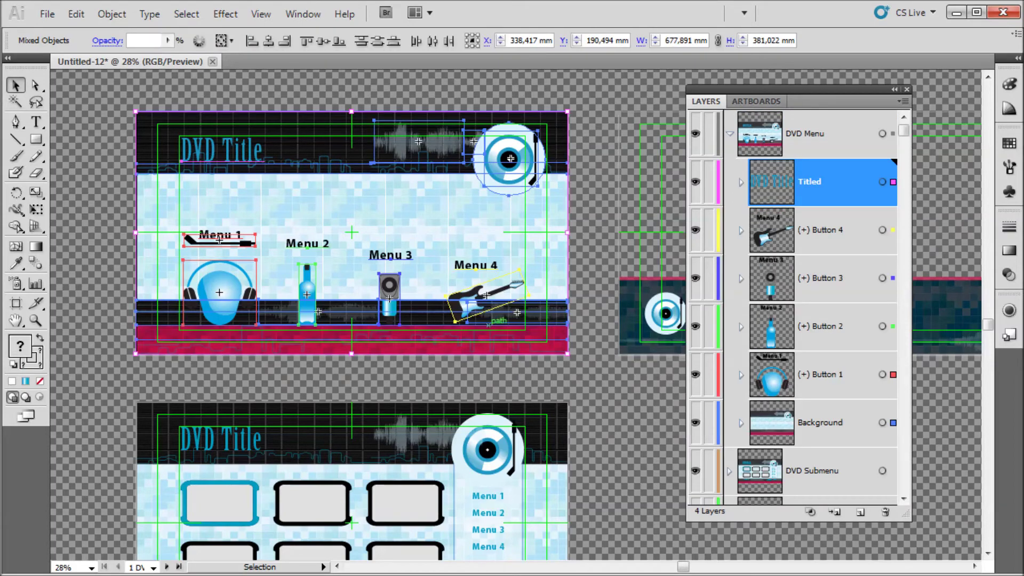
drag(458, 291, 467, 408)
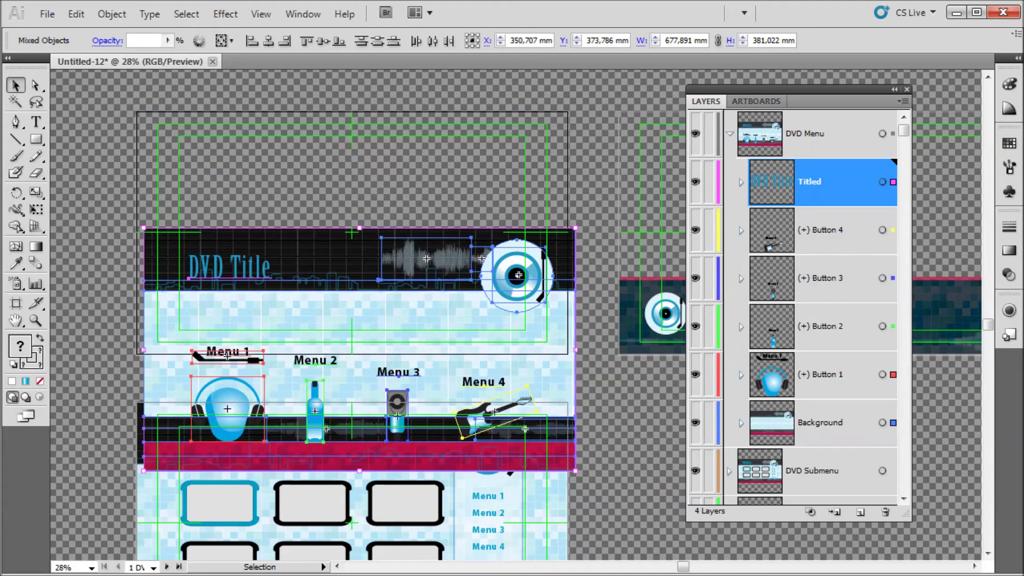
key(ctrl+z)
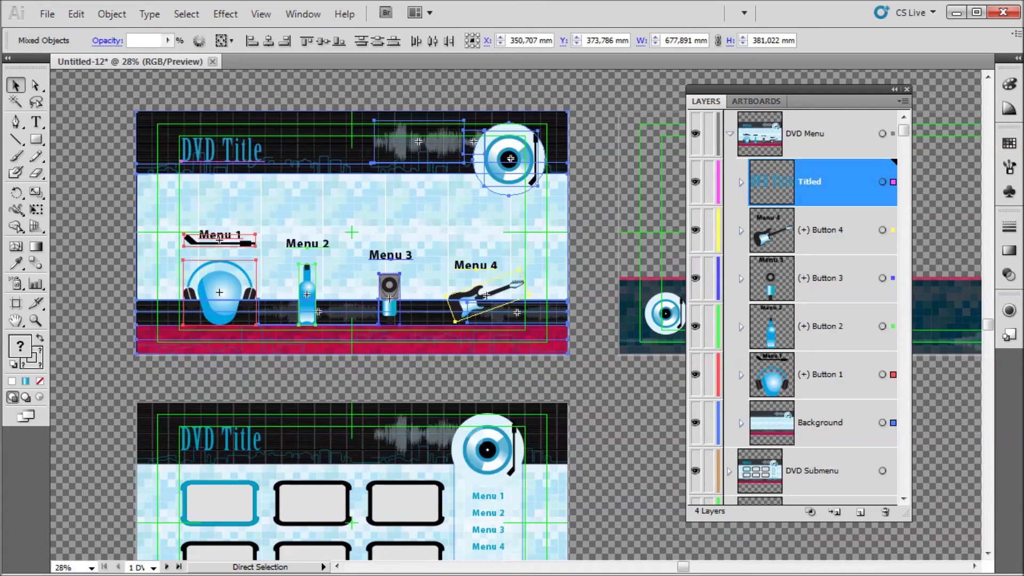
- Try placing the DVD Menu layer below DVD Submenu with its artwork moved over the second artboard, and undo both changes
drag(821, 133, 821, 208)
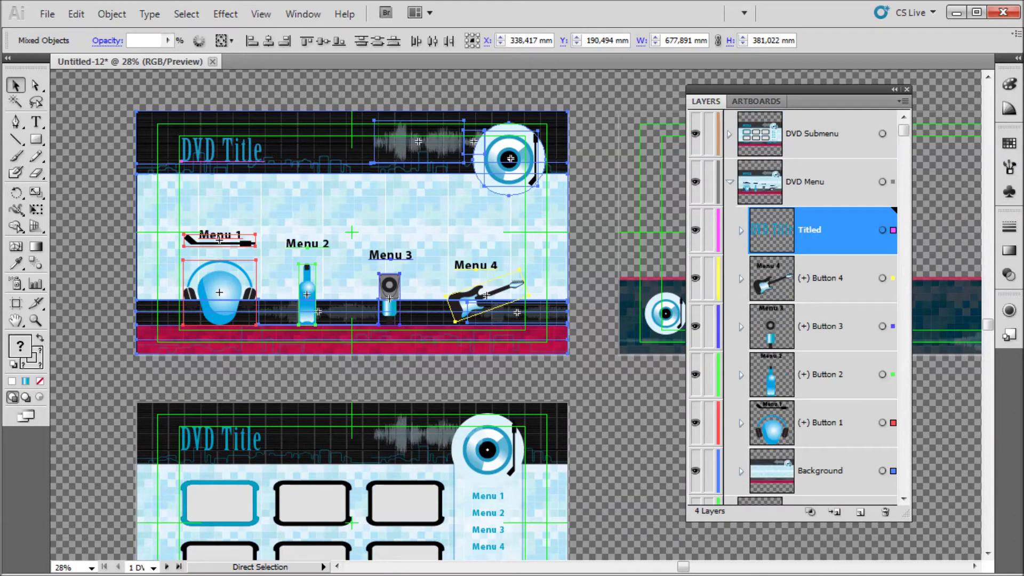
click(730, 182)
ctrl+click(821, 182)
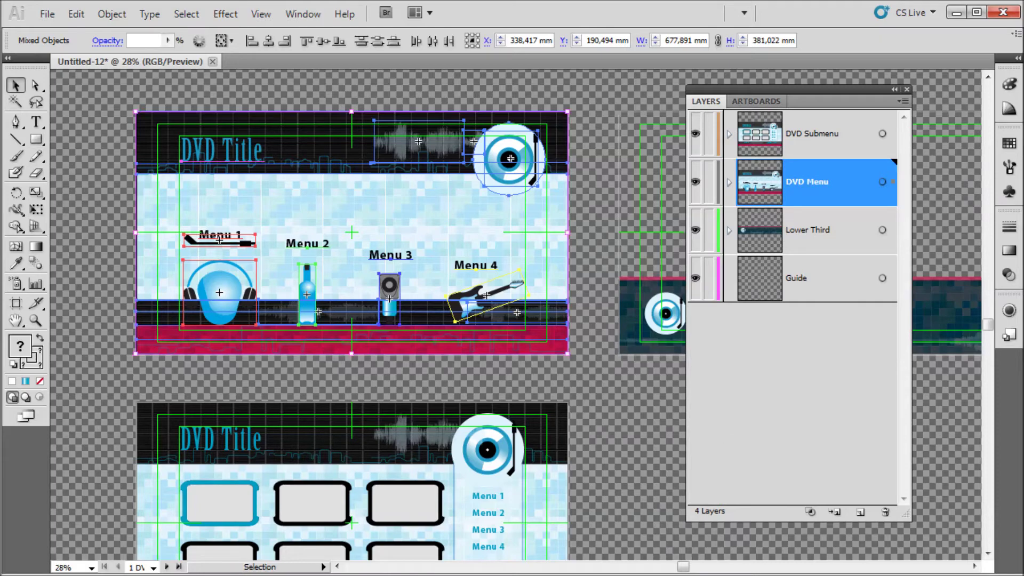
drag(393, 281, 400, 417)
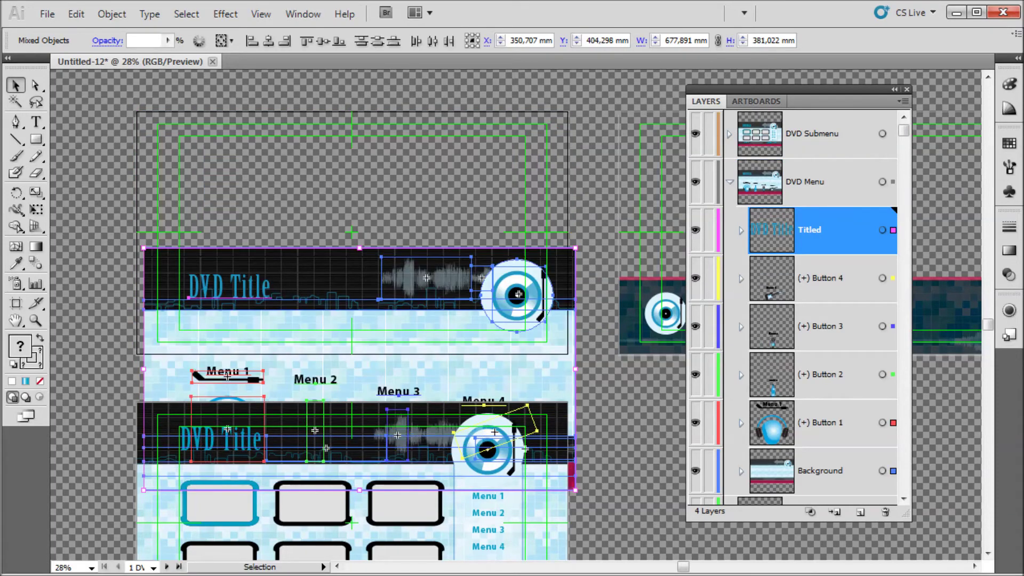
click(608, 472)
key(ctrl+z)
key(ctrl+z)
key(ctrl+z)
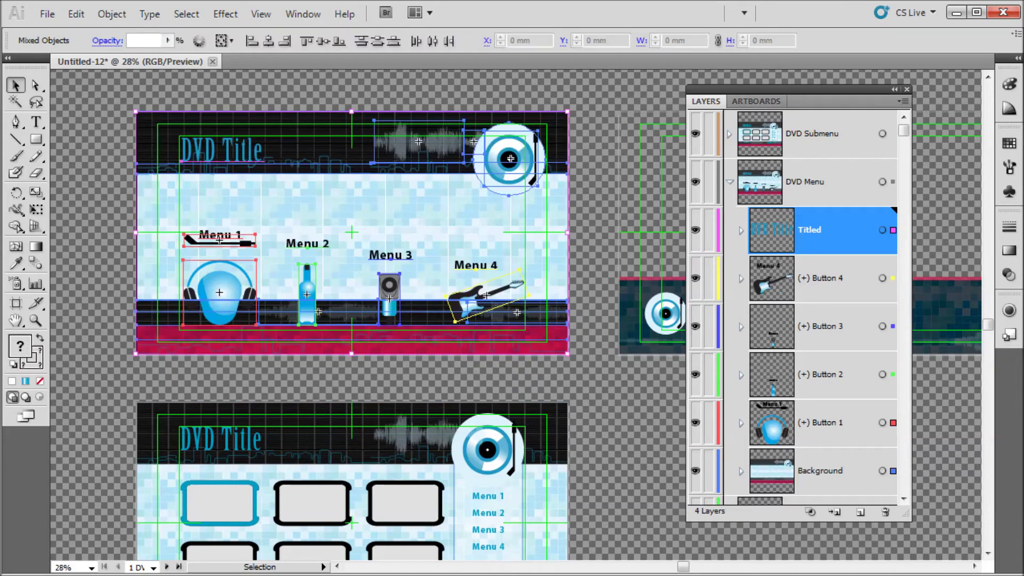
- Try moving the guitar over the Menu 3 microphone, undo the move, and deselect it with the DVD Menu layer collapsed
drag(487, 295, 410, 286)
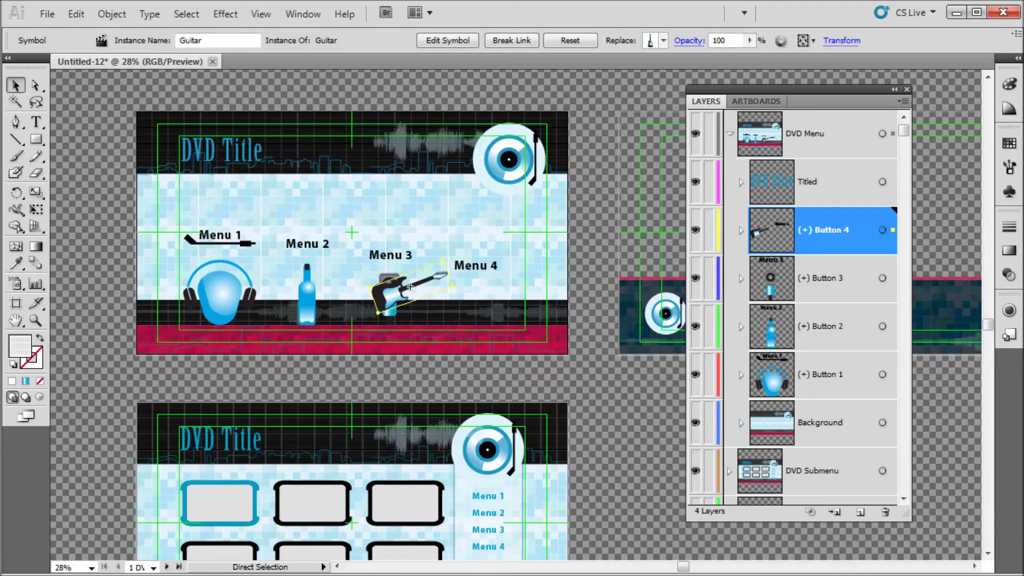
click(729, 134)
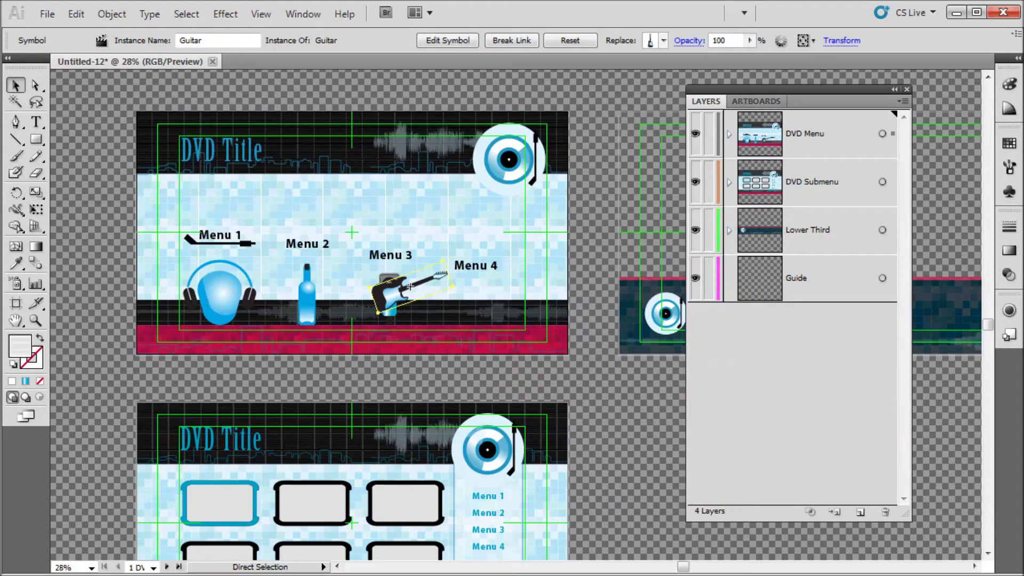
key(ctrl+z)
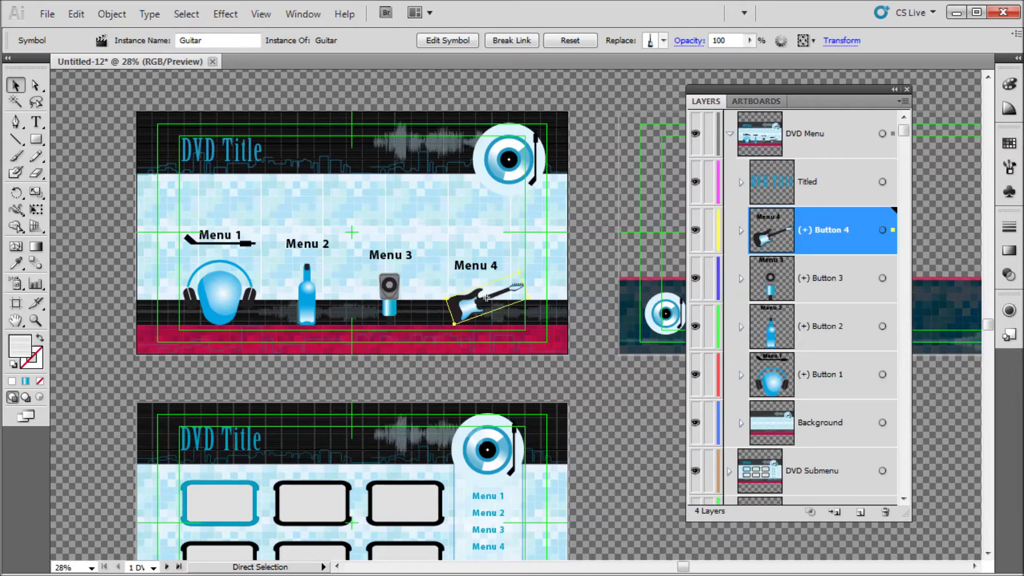
click(729, 134)
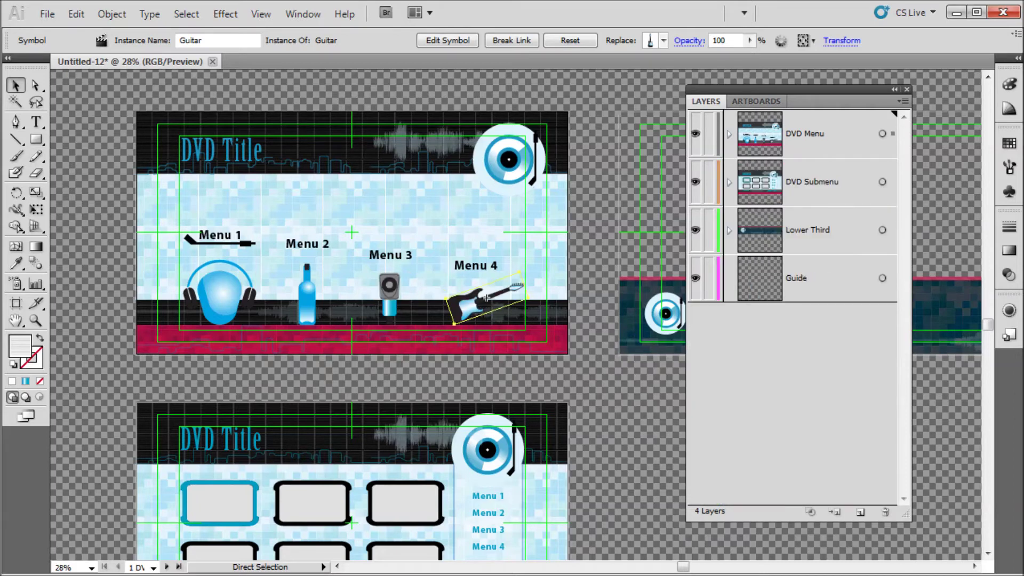
key(ctrl+shift+a)
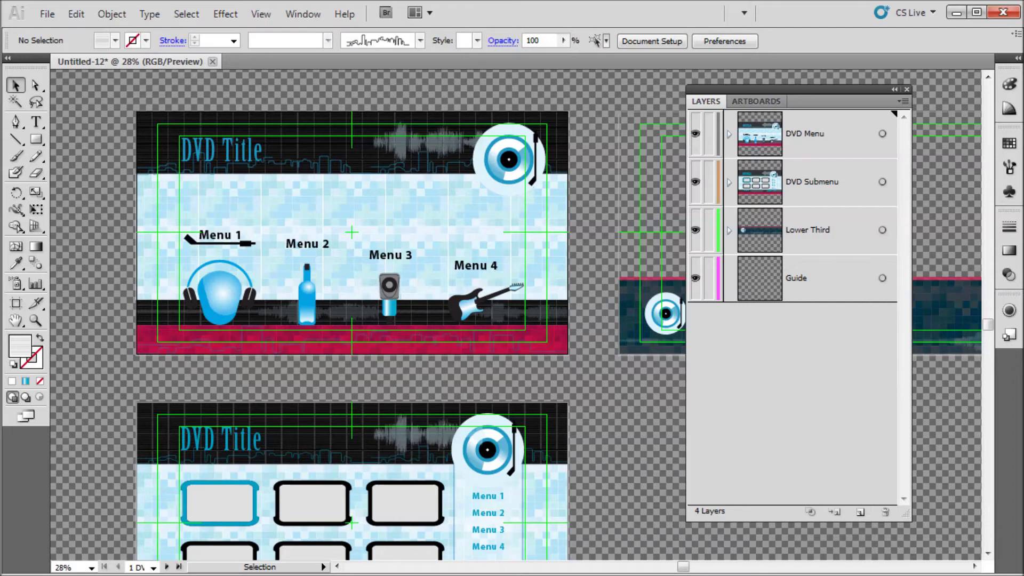
- Select the turntable on the first artboard to locate its sublayer, highlight the collapsed DVD Menu layer, and clear the artwork selection
click(510, 158)
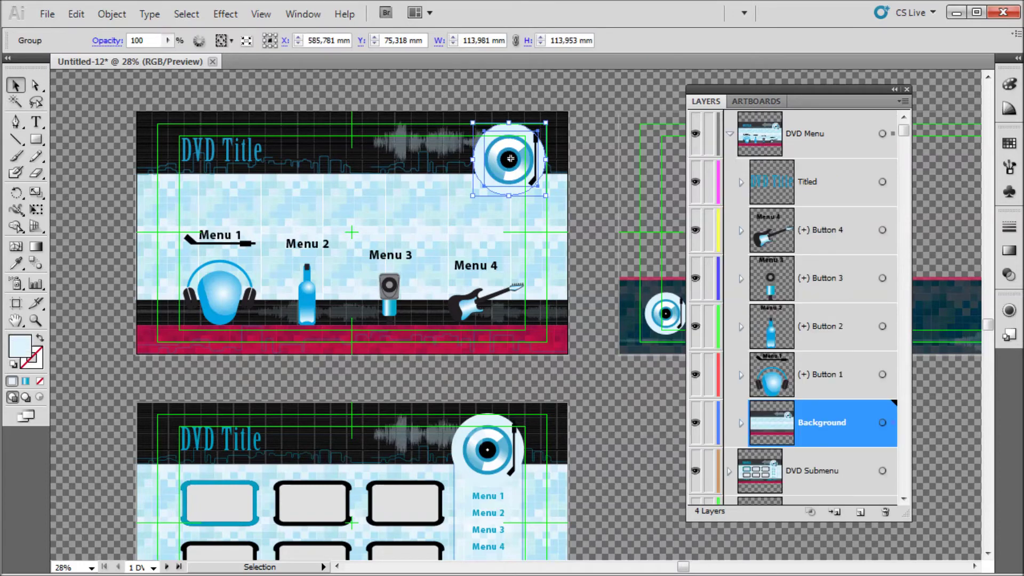
click(729, 134)
click(806, 134)
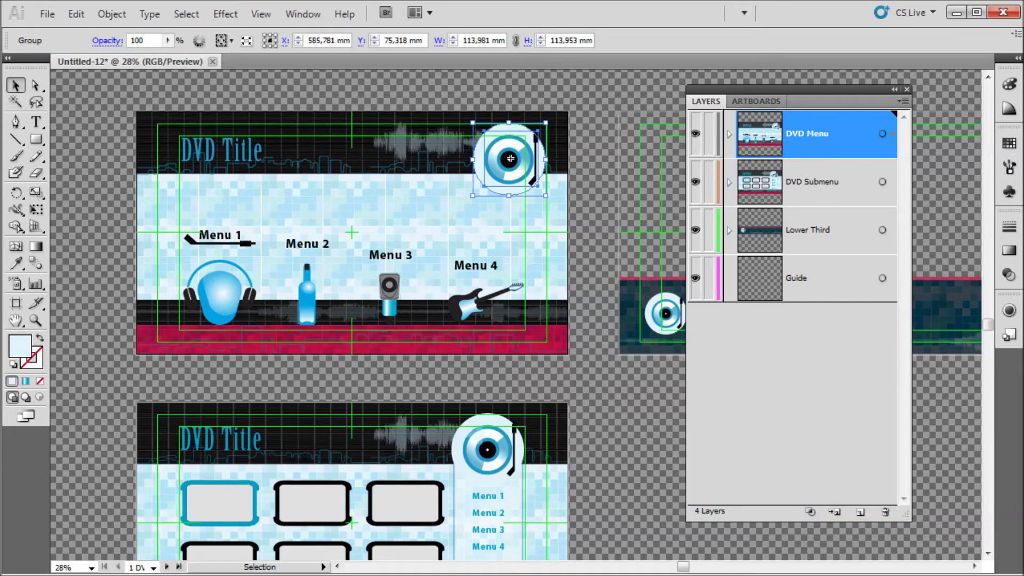
key(ctrl+shift+a)
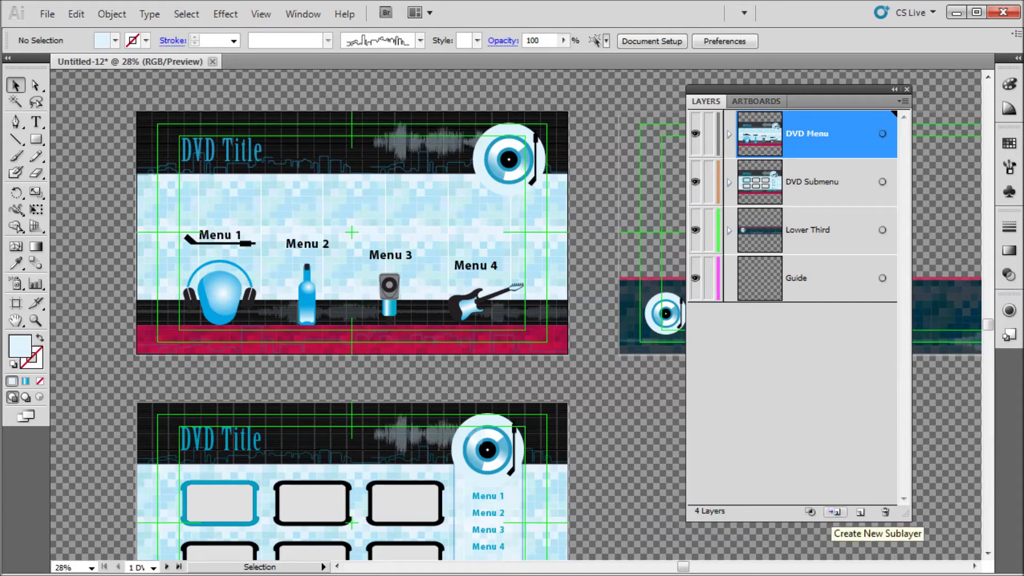
- Expand the DVD Menu layer, try creating a new sublayer inside Button 4, and undo it
click(730, 134)
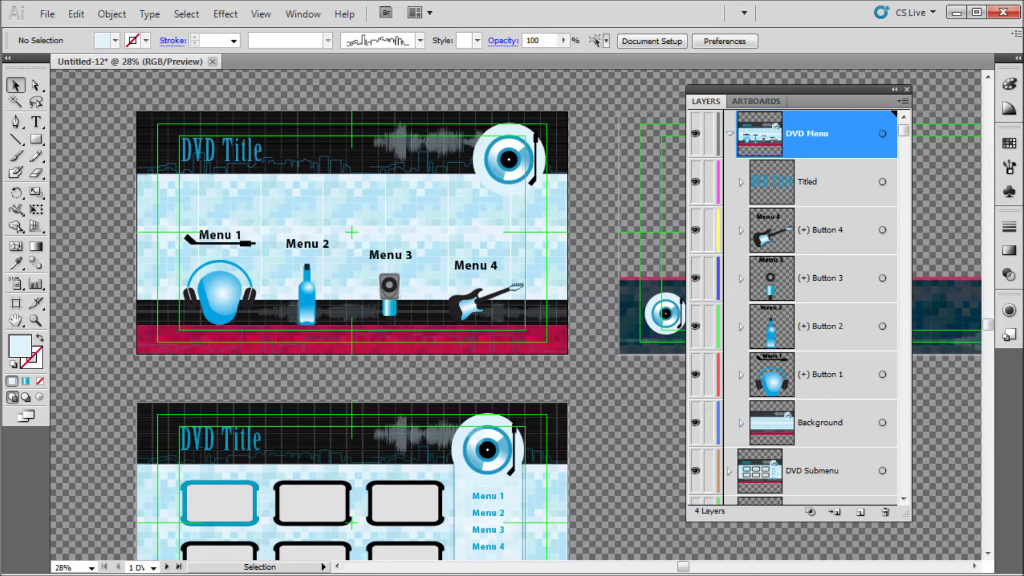
click(823, 277)
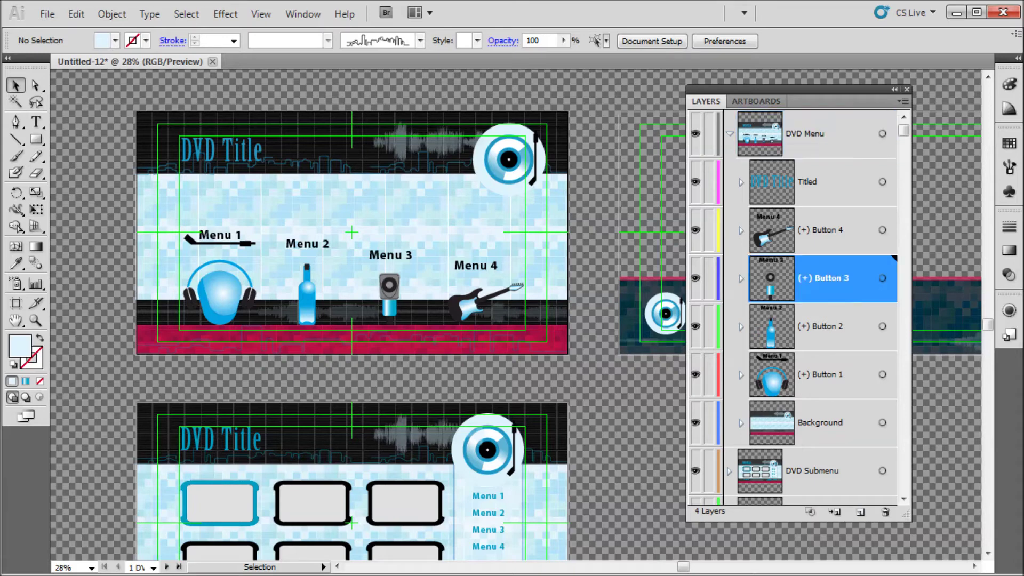
click(824, 230)
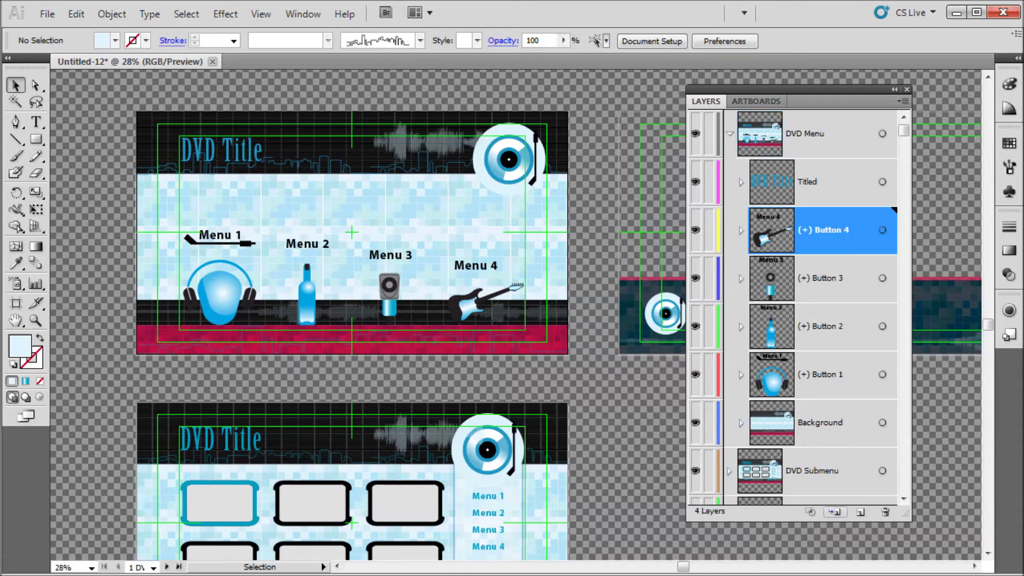
click(835, 512)
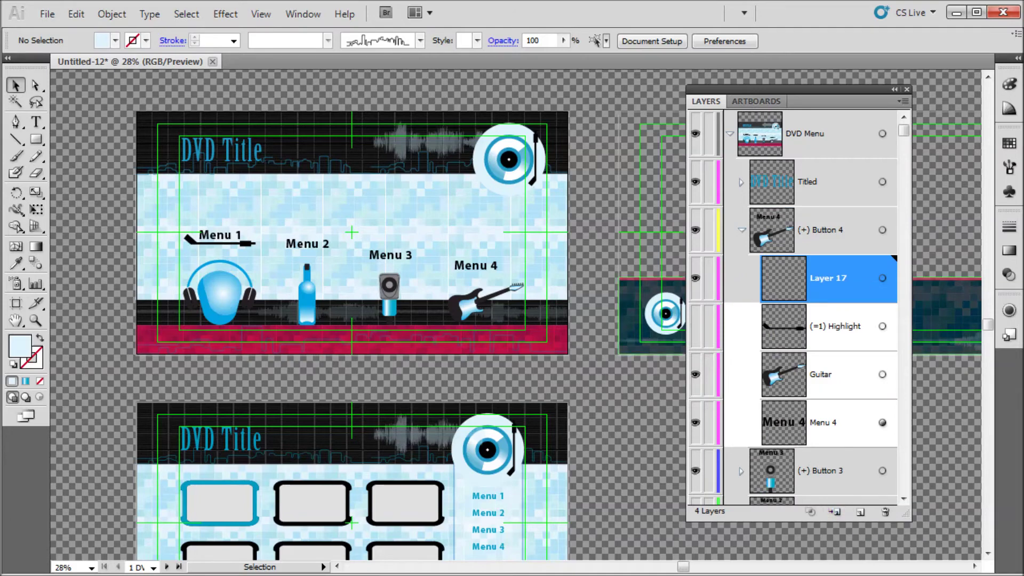
key(ctrl+z)
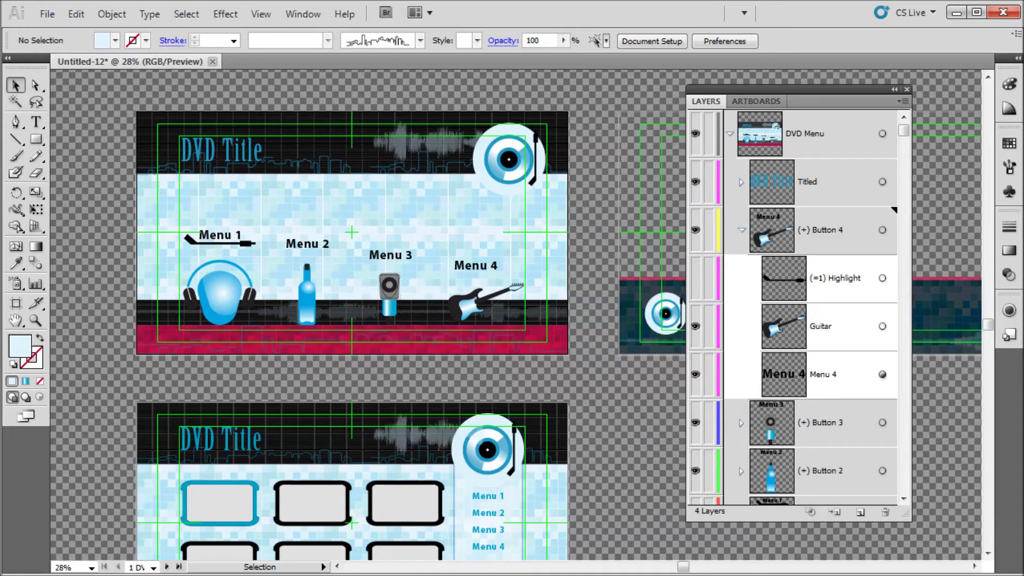
click(741, 230)
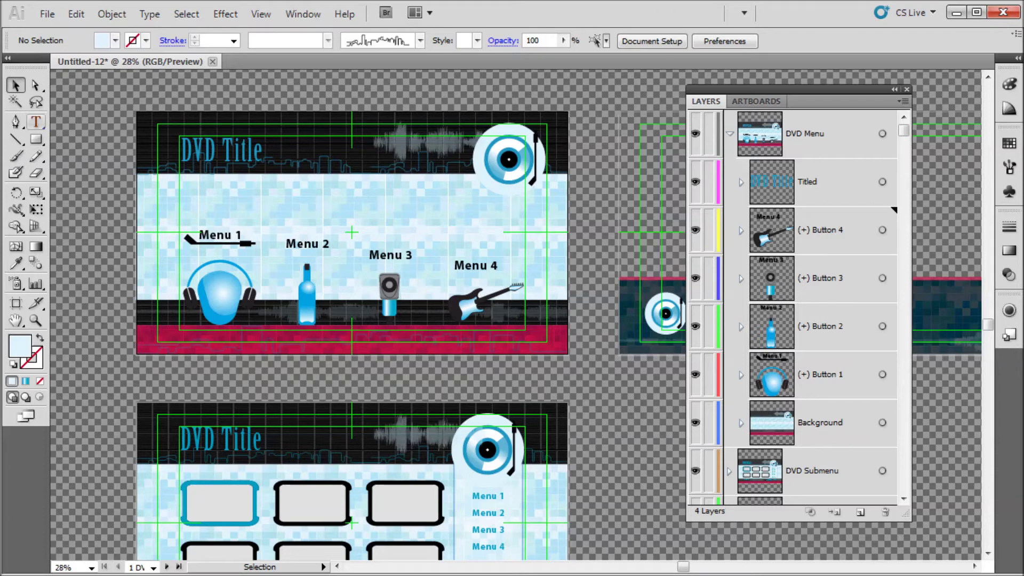
- Collapse the DVD Menu layer and create a new top-level layer above it
click(35, 122)
click(15, 85)
click(730, 134)
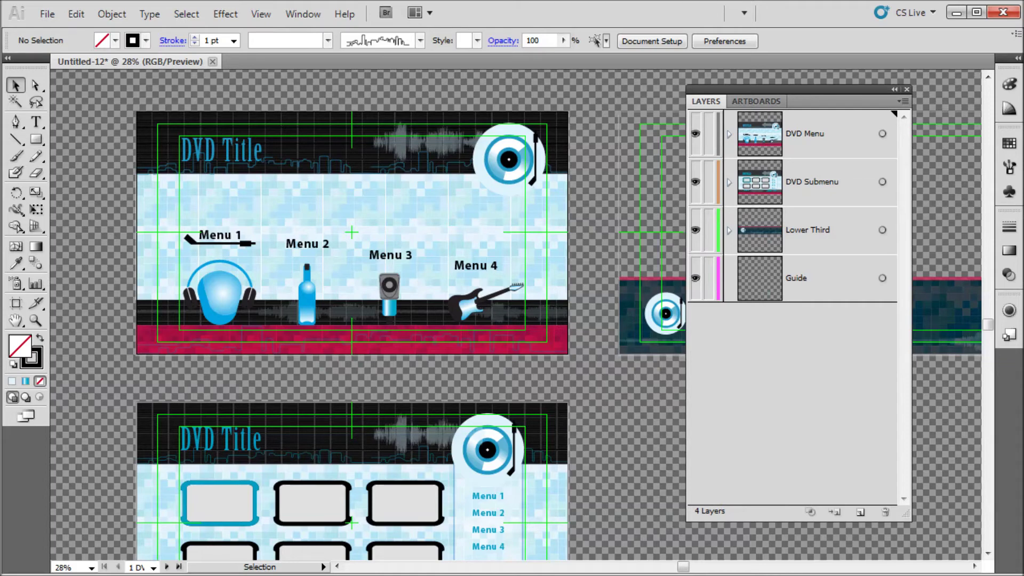
click(860, 512)
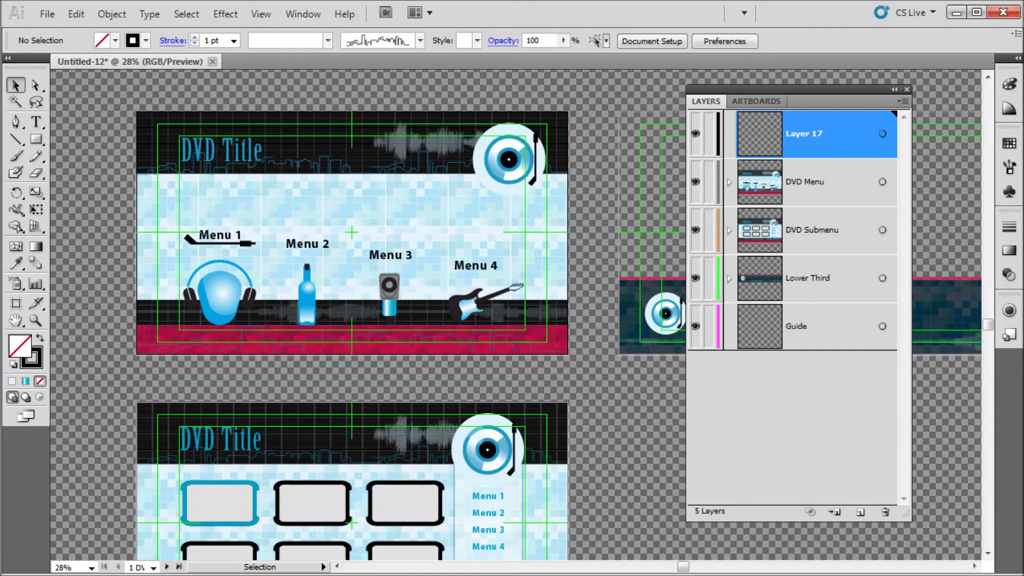
- Target the new layer, draw a diagonal line from above Menu 2 up to the waveform on the first artboard, and deselect it
click(882, 134)
key(backslash)
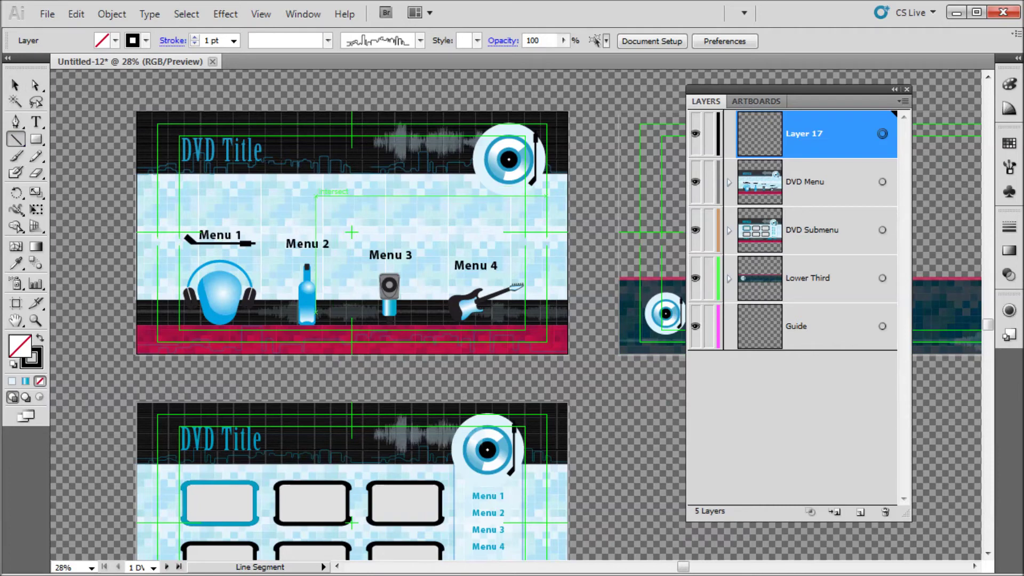
mouse_move(295, 201)
mouse_down()
mouse_move(336, 154)
mouse_move(426, 143)
mouse_up()
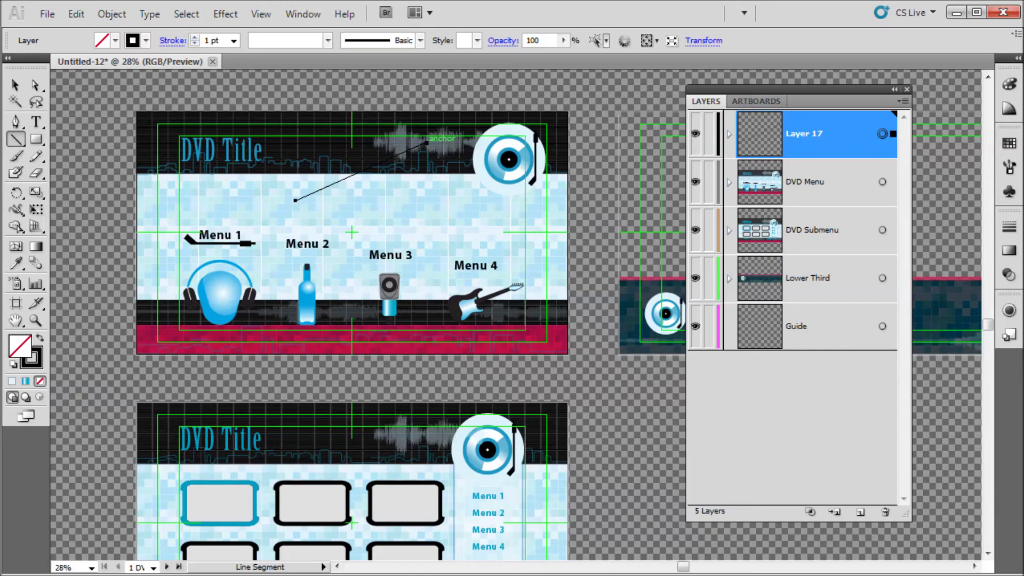
key(v)
click(98, 131)
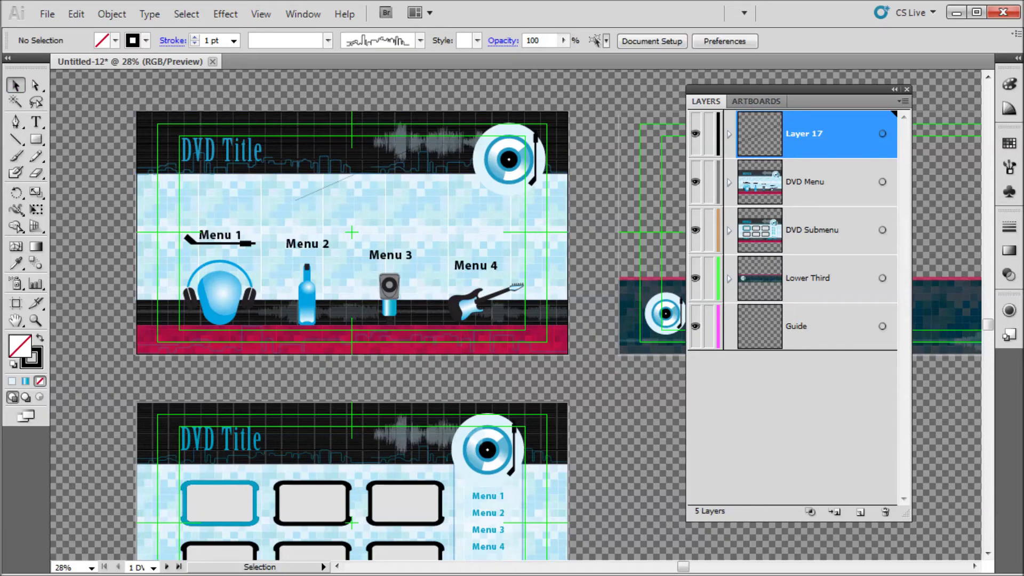
- Expand the new layer and select the diagonal line through its path entry
click(729, 133)
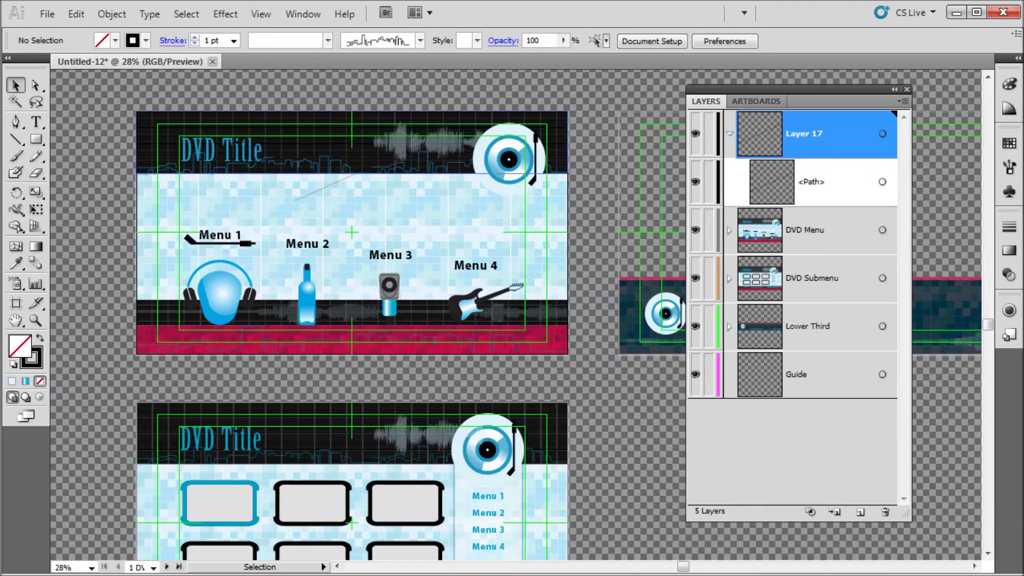
click(832, 182)
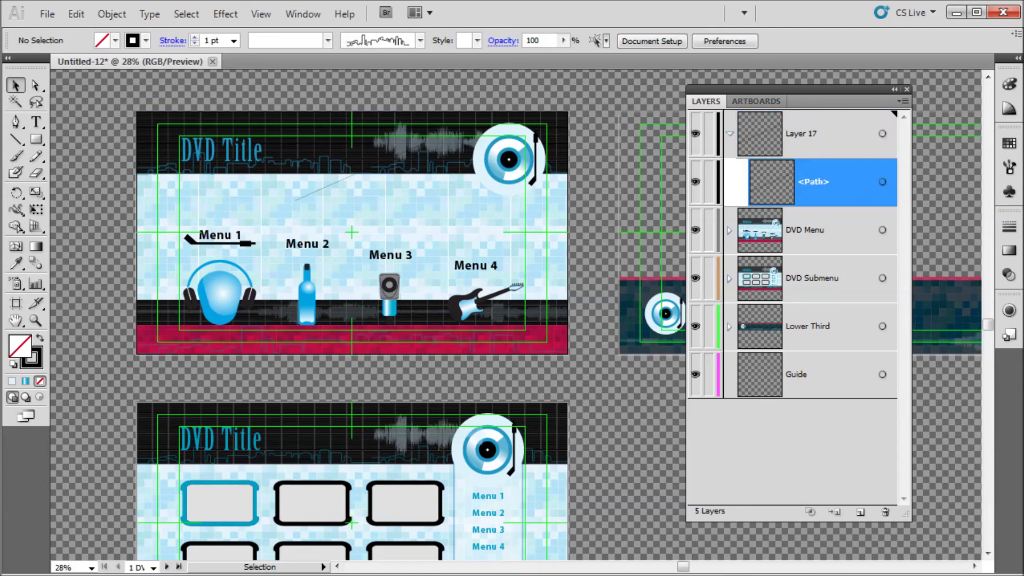
click(882, 182)
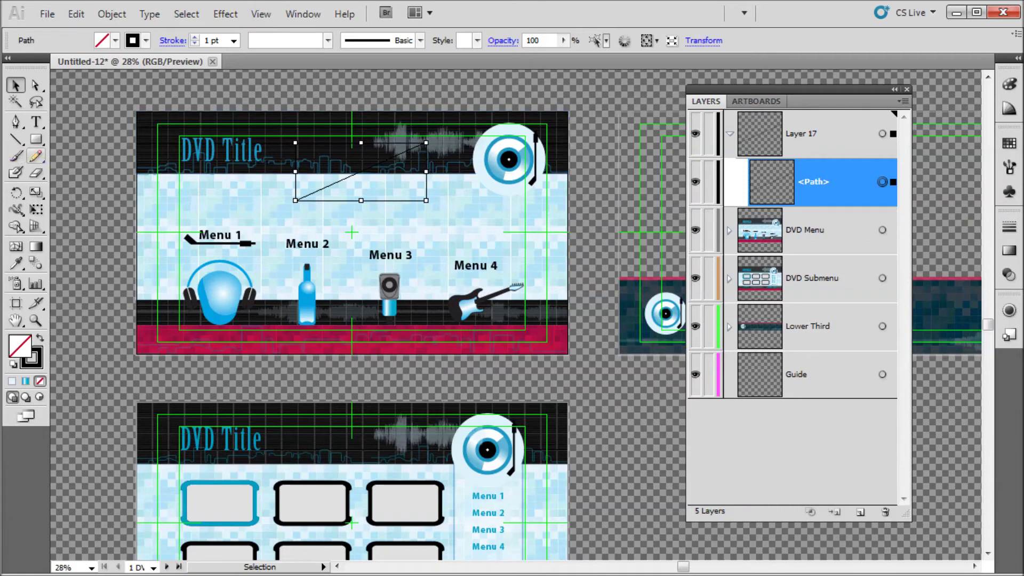
- Draw several short freehand Pencil strokes below the turntable on the first artboard, and select the third-listed path in the new layer
click(35, 155)
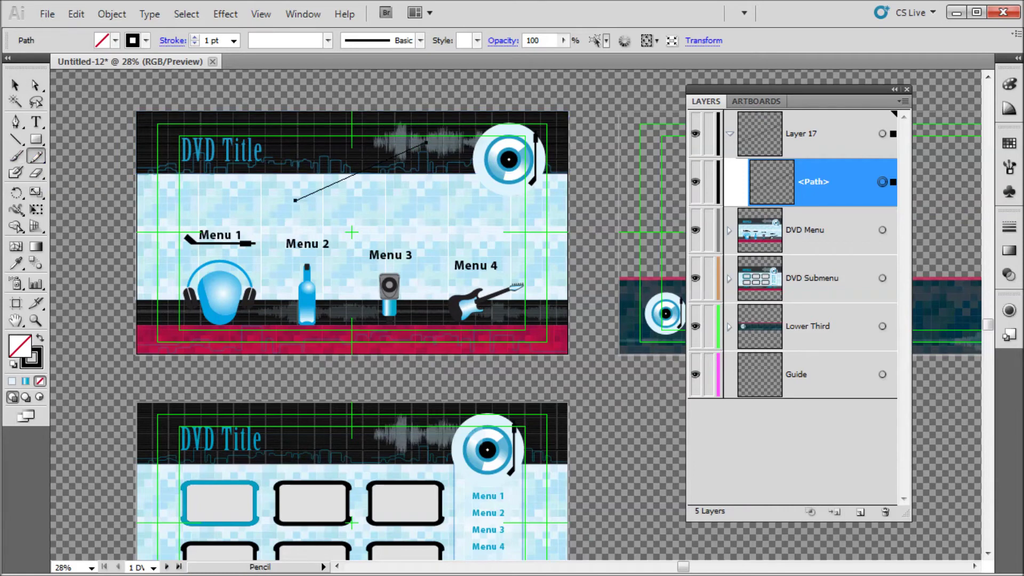
mouse_move(461, 210)
mouse_down()
mouse_move(467, 227)
mouse_move(520, 207)
mouse_move(555, 213)
mouse_move(558, 223)
mouse_up()
key(v)
key(ctrl+shift+a)
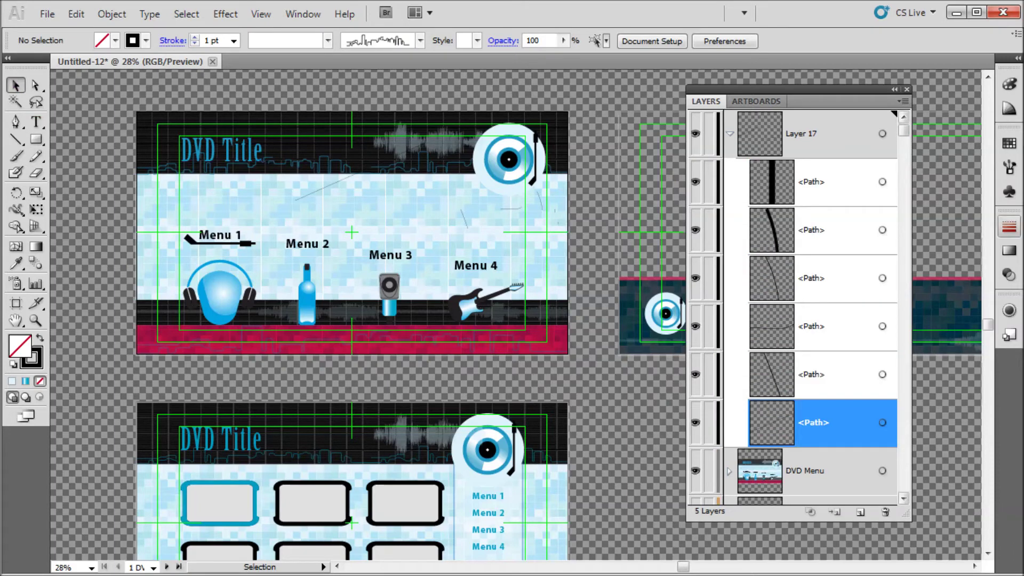
click(882, 278)
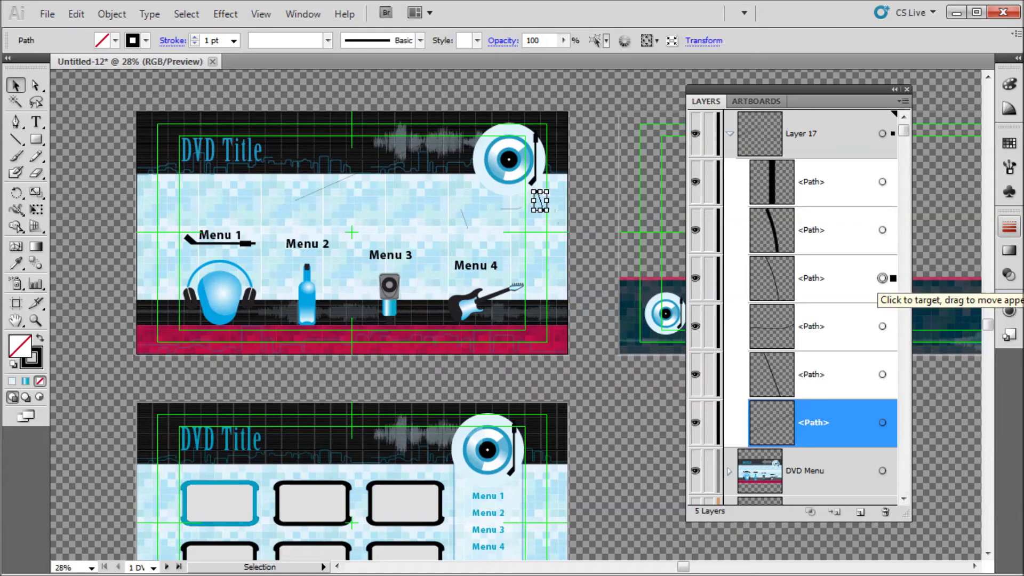
- Delete all the remaining paths in Layer 17 one by one until the layer is empty
key(Delete)
click(883, 326)
key(Delete)
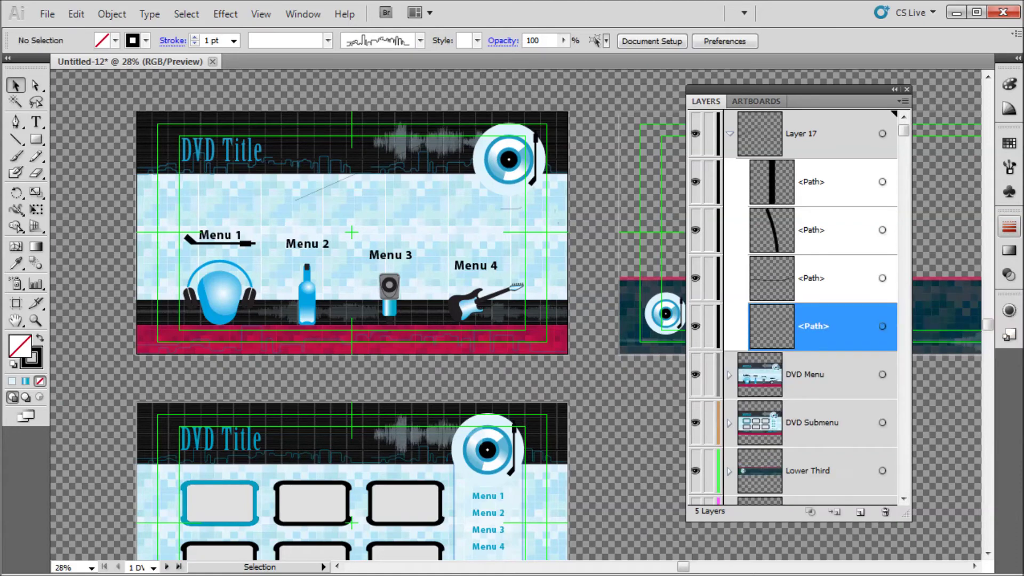
click(883, 326)
key(Delete)
click(883, 230)
key(Delete)
click(882, 182)
key(Delete)
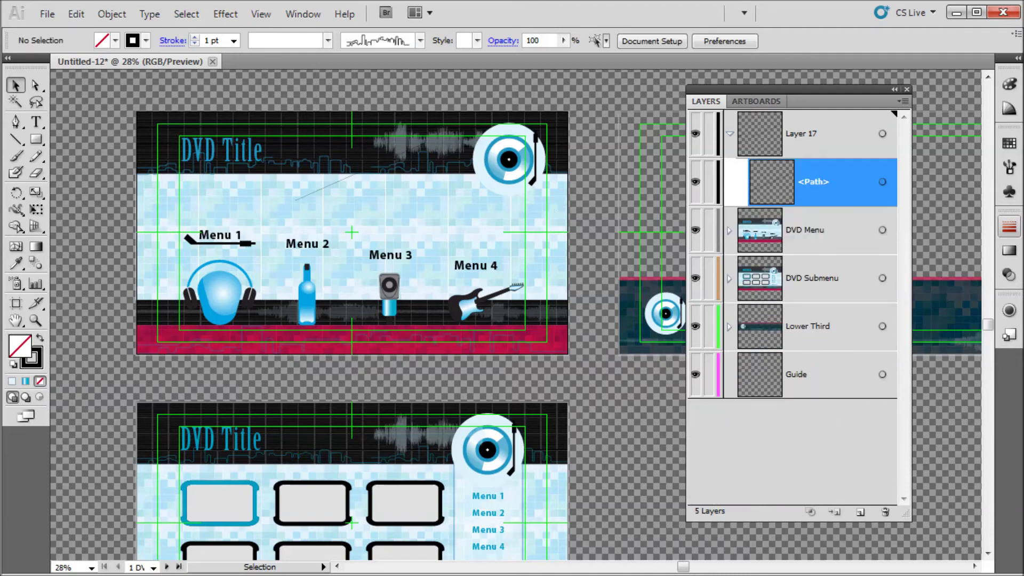
click(883, 182)
key(Delete)
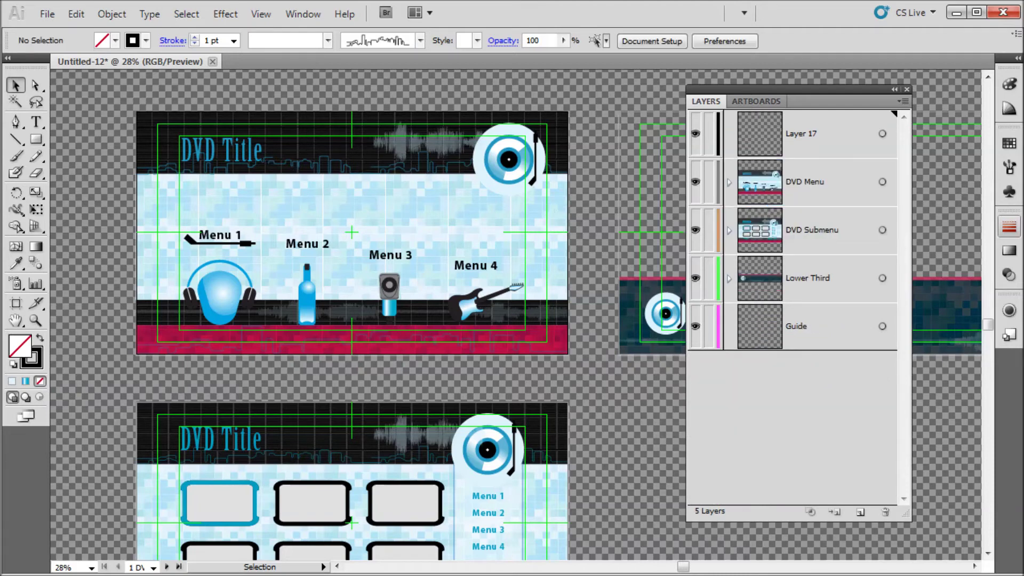
- Delete the emptied Layer 17
click(882, 134)
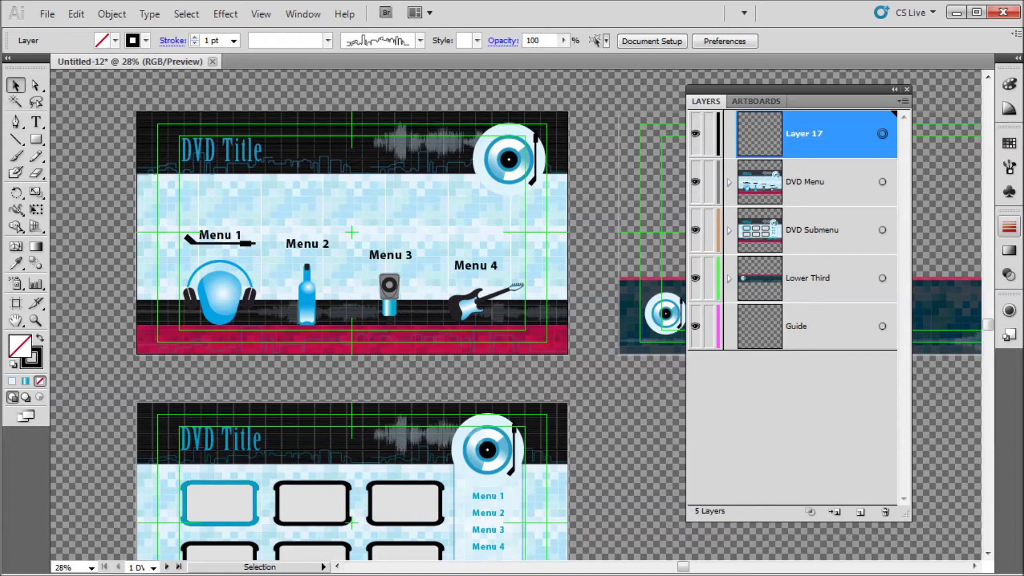
drag(805, 135, 885, 512)
key(ctrl+z)
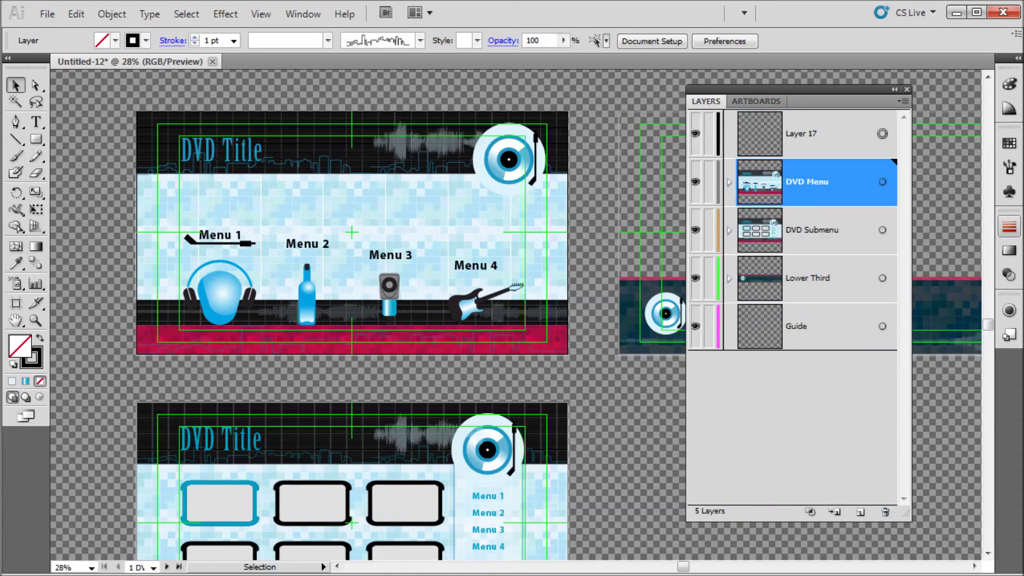
click(805, 134)
click(885, 511)
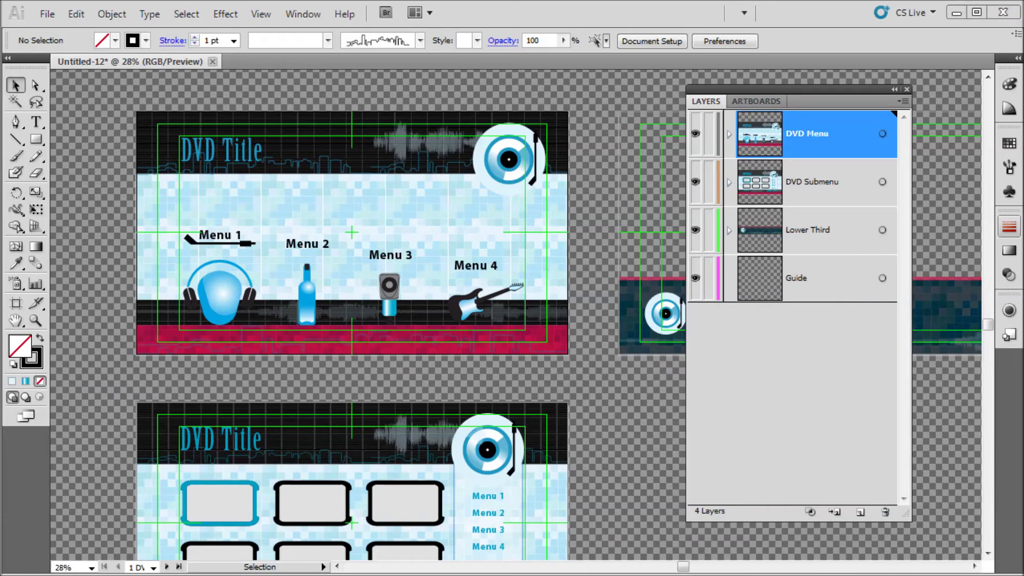
- Expand the DVD Menu layer to view its sublayers, select the Titled sublayer, and collapse the layer again
drag(821, 134, 821, 109)
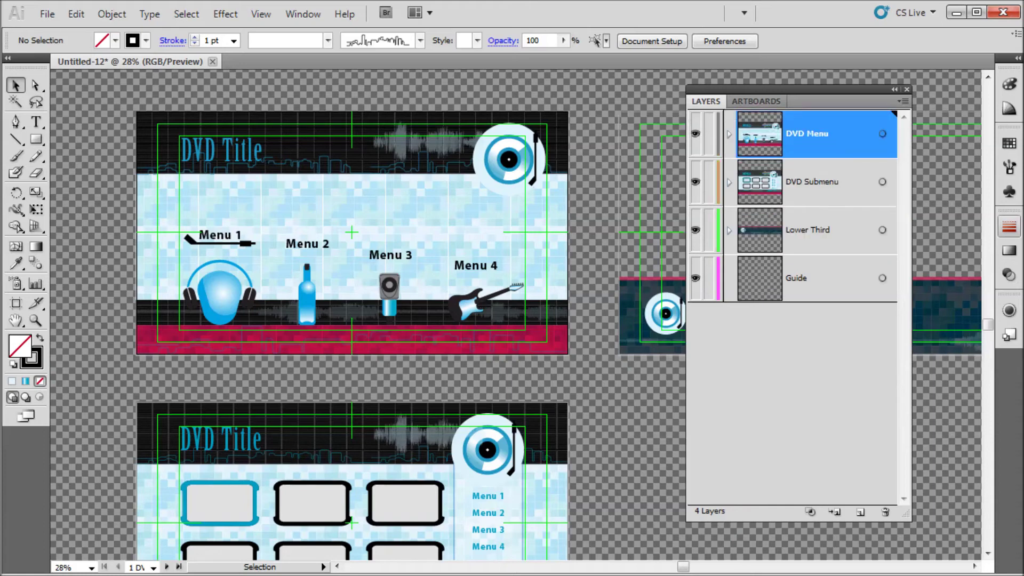
click(729, 134)
drag(821, 182, 821, 159)
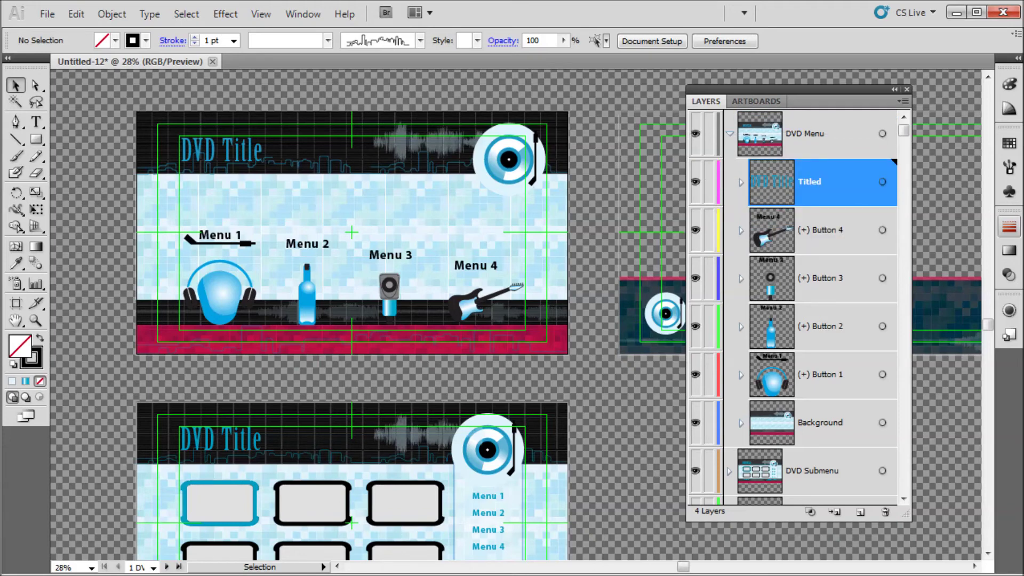
click(730, 134)
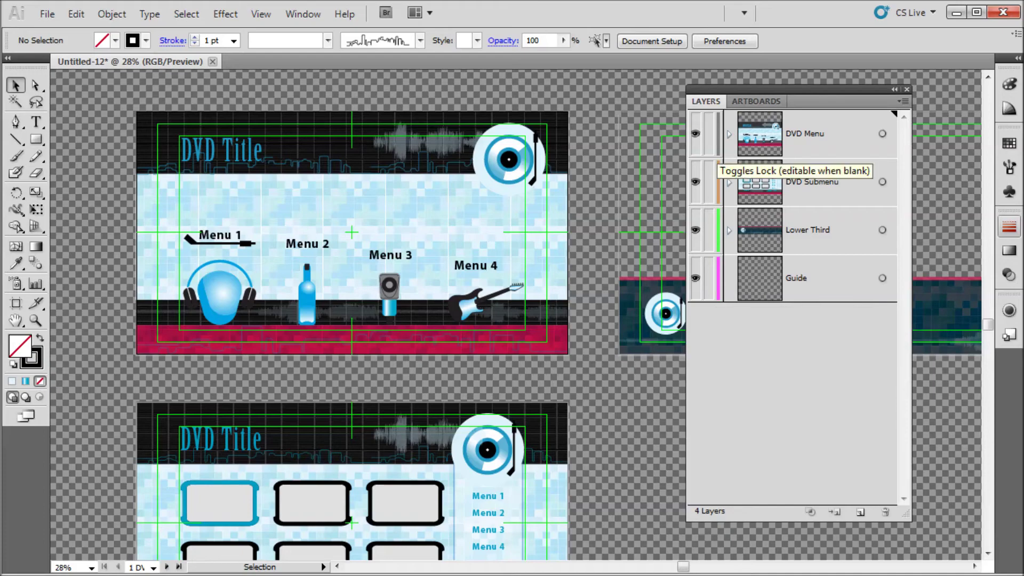
- Set the DVD Menu layer's color to light cyan and create a new top-level layer above it
double_click(821, 134)
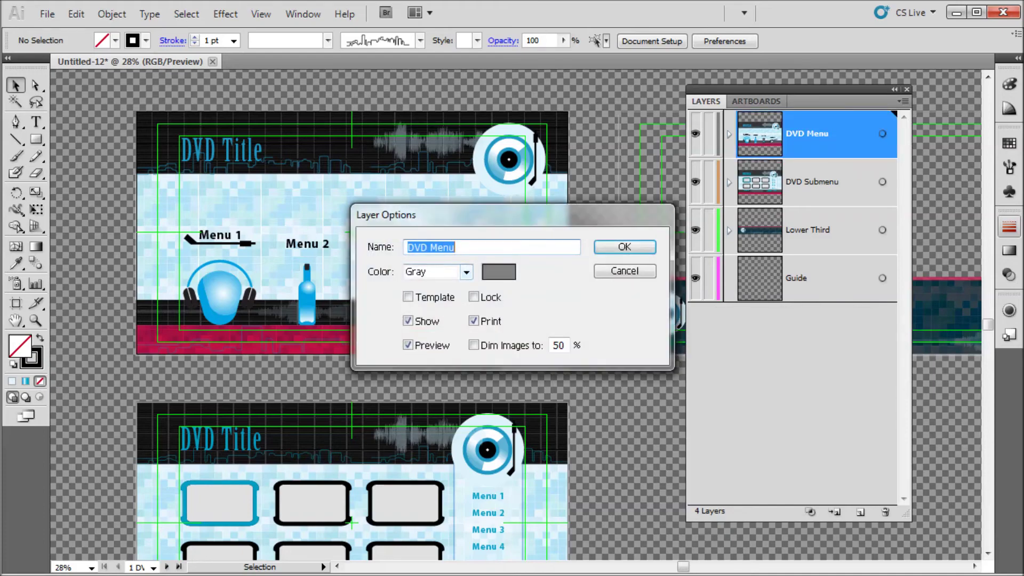
double_click(498, 272)
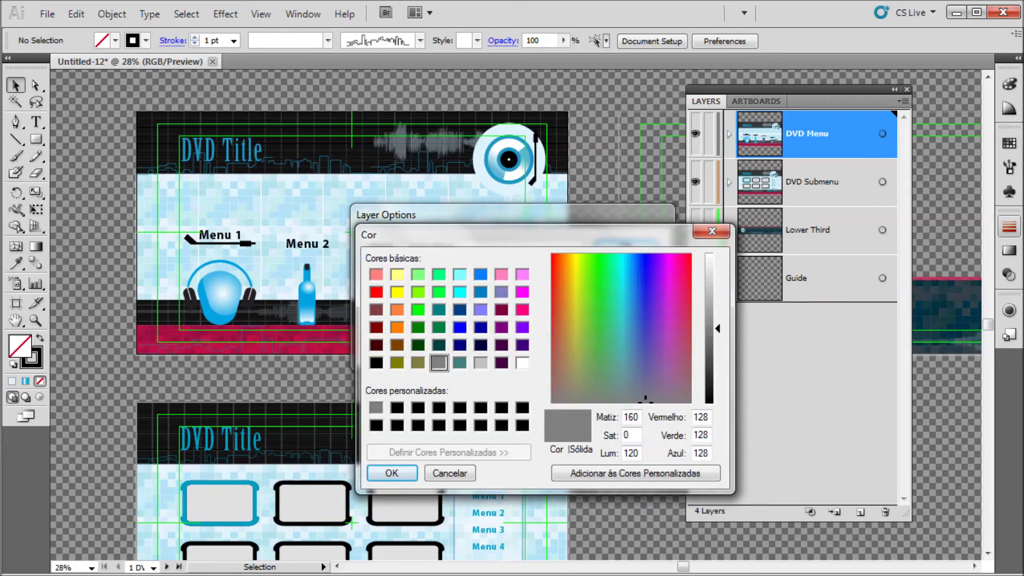
click(460, 274)
click(392, 473)
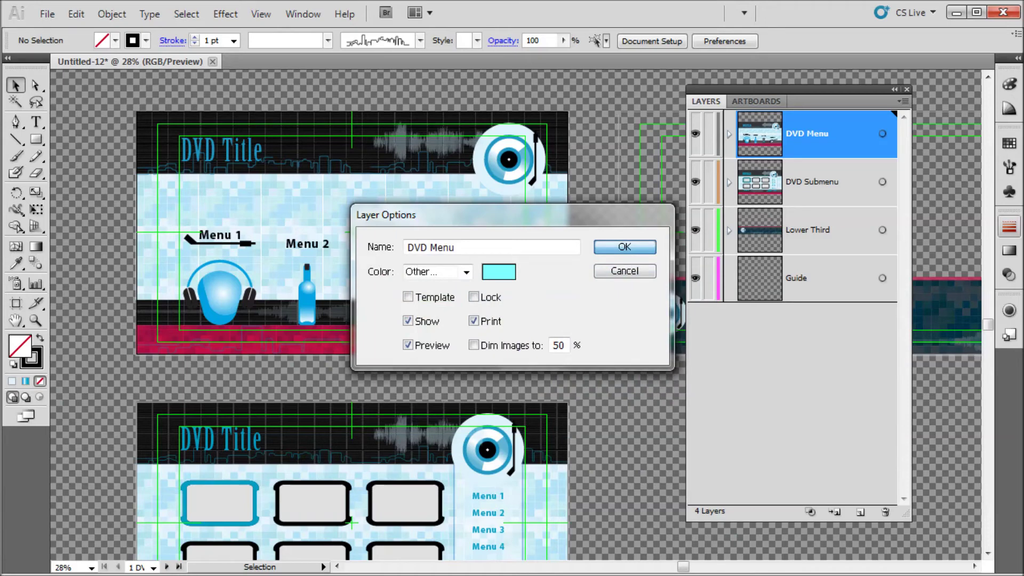
key(Return)
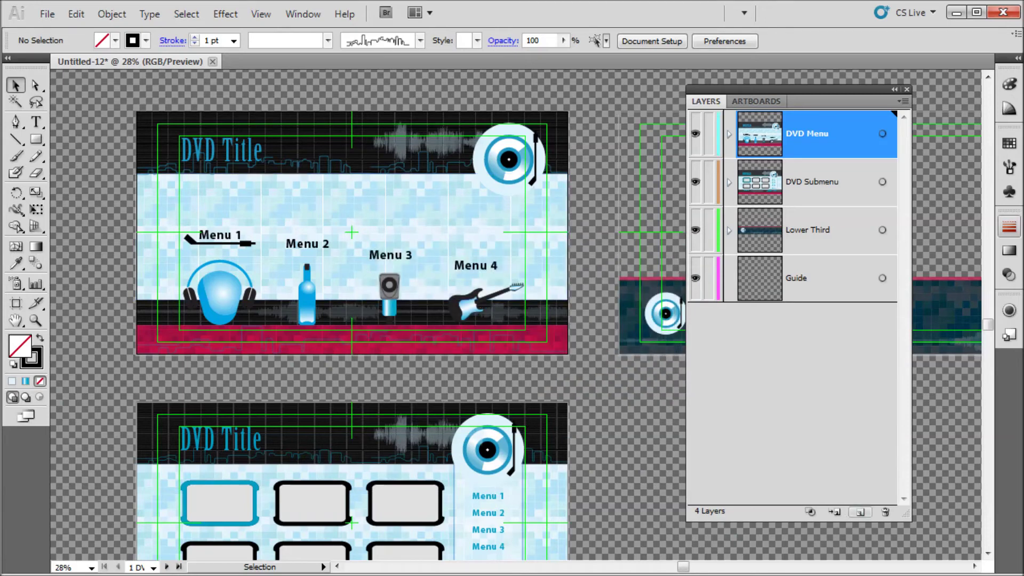
click(860, 512)
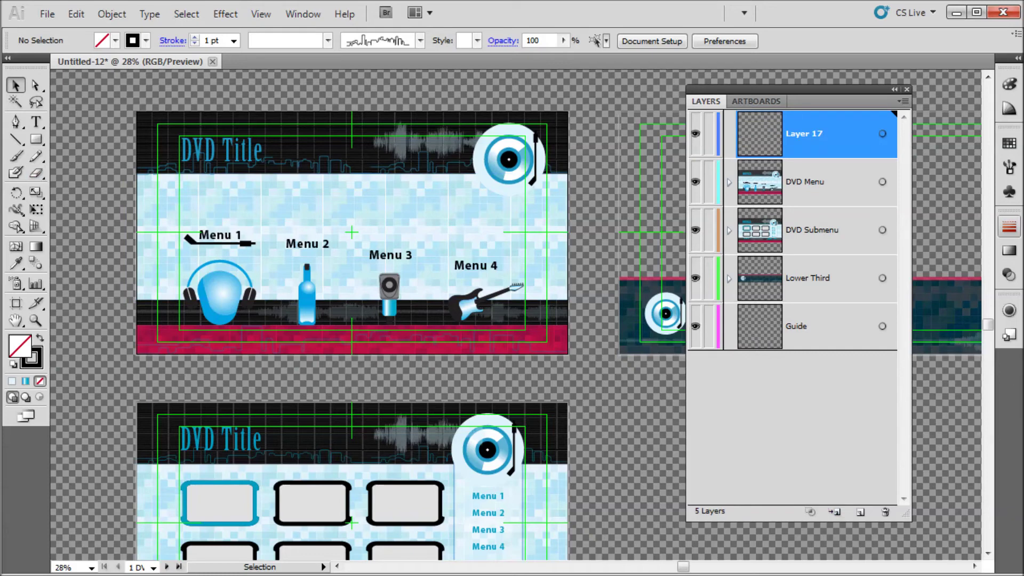
click(35, 156)
click(36, 156)
mouse_move(210, 207)
mouse_down()
mouse_move(264, 188)
mouse_move(378, 208)
mouse_move(461, 189)
mouse_move(492, 206)
mouse_up()
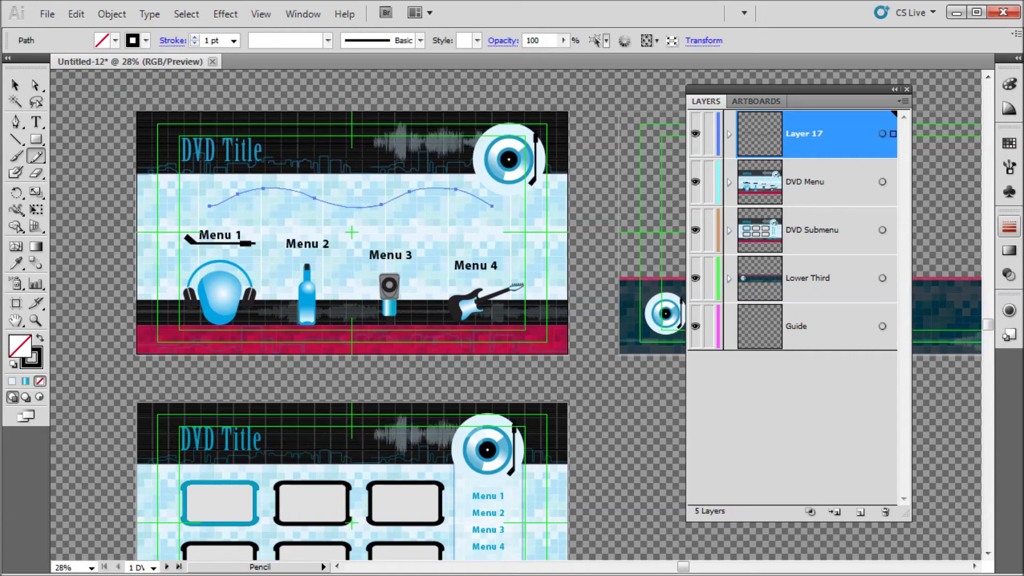
key(ctrl+z)
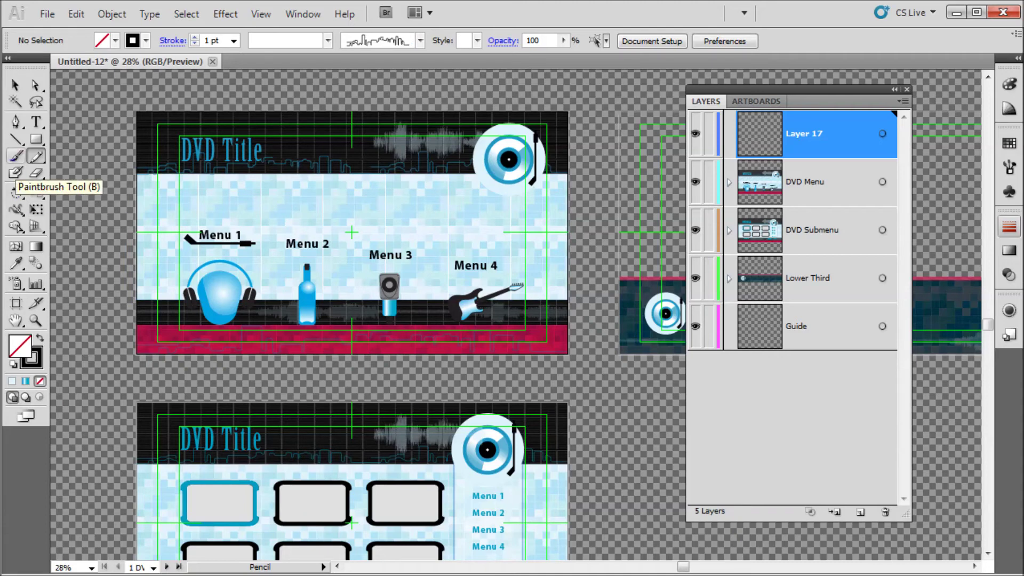
- Draw a three-anchor wavy Pen path above the menu labels on the first artboard, retract its last outgoing handle, and deselect it
click(16, 122)
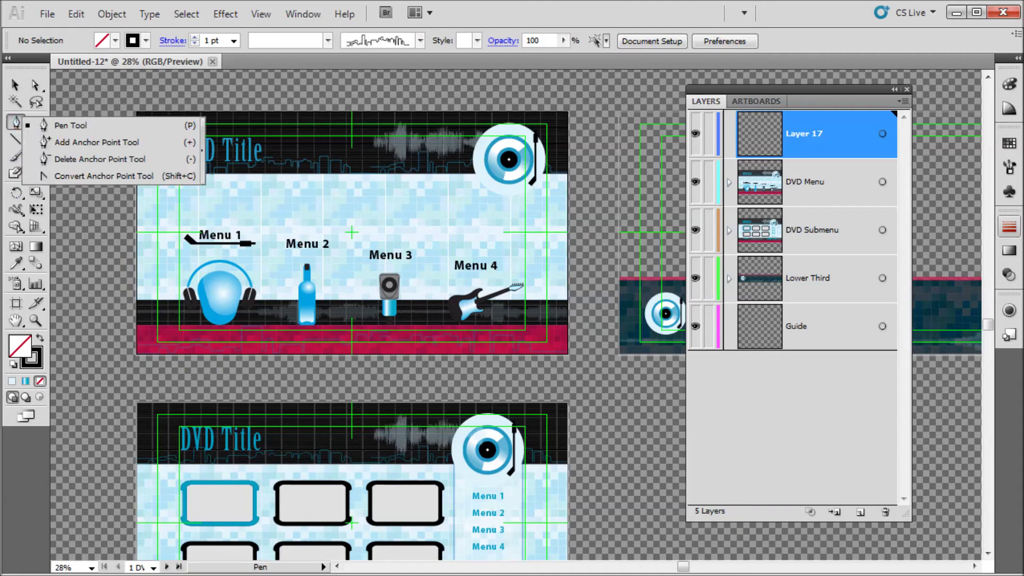
click(187, 195)
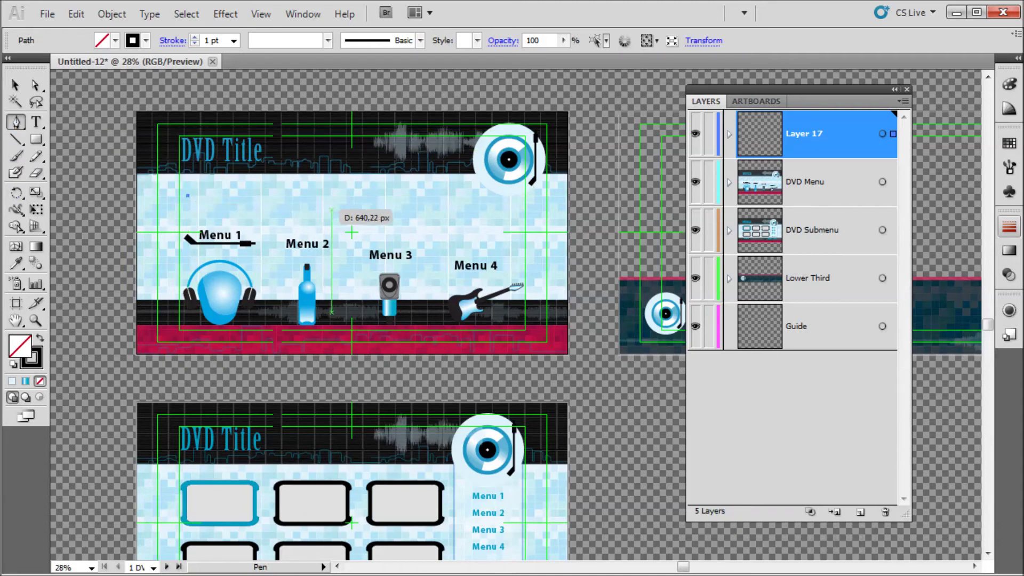
drag(322, 217, 371, 257)
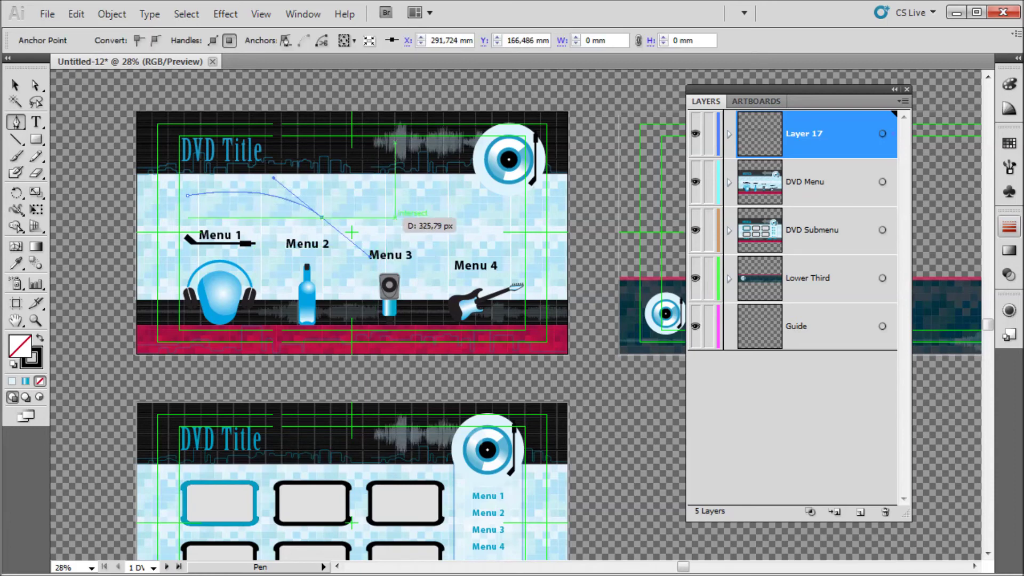
click(321, 217)
drag(453, 217, 510, 172)
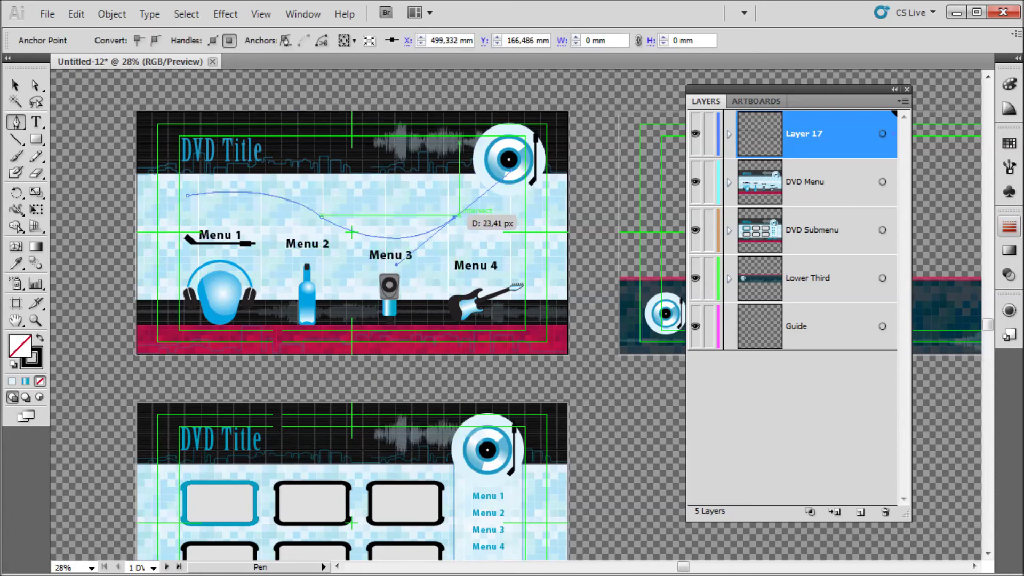
click(454, 217)
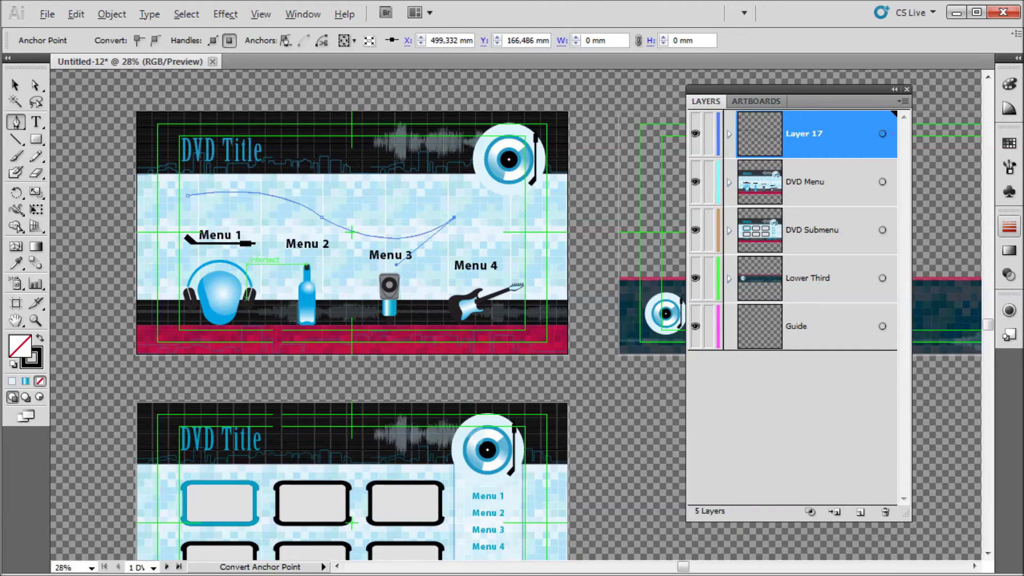
scroll(355, 240, up, 3)
scroll(565, 256, down, 1)
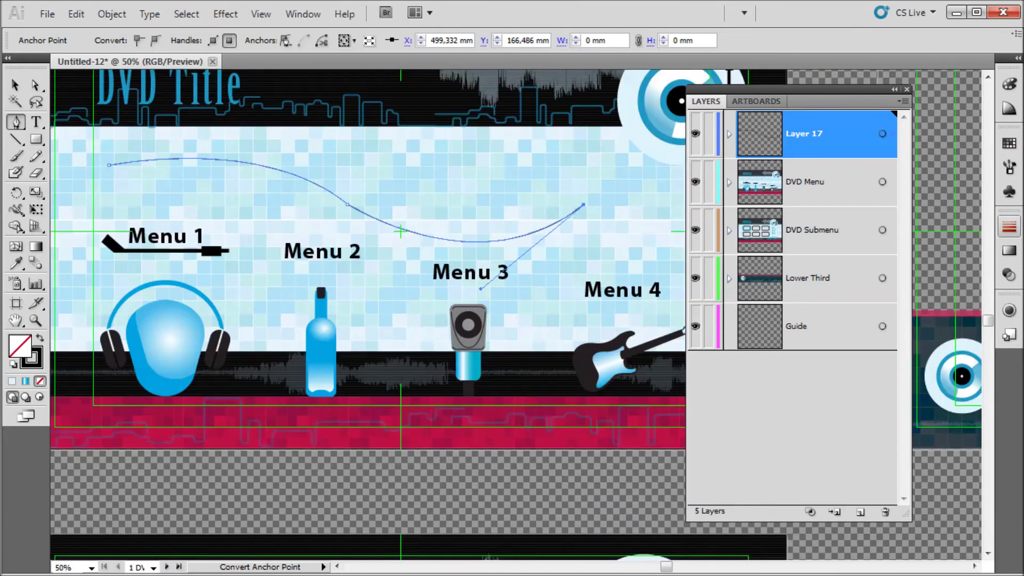
key(v)
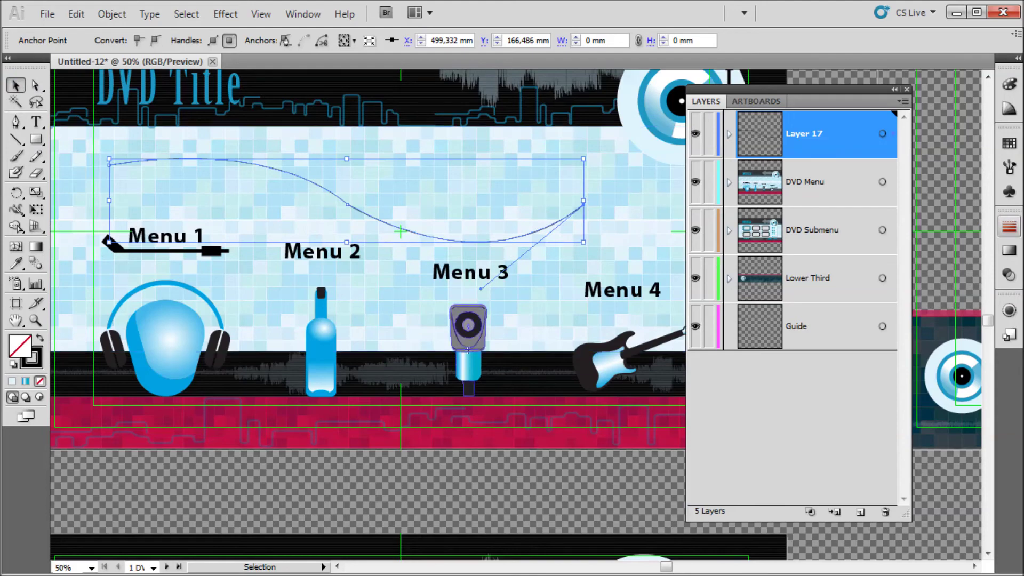
key(ctrl+shift+a)
scroll(398, 227, down, 2)
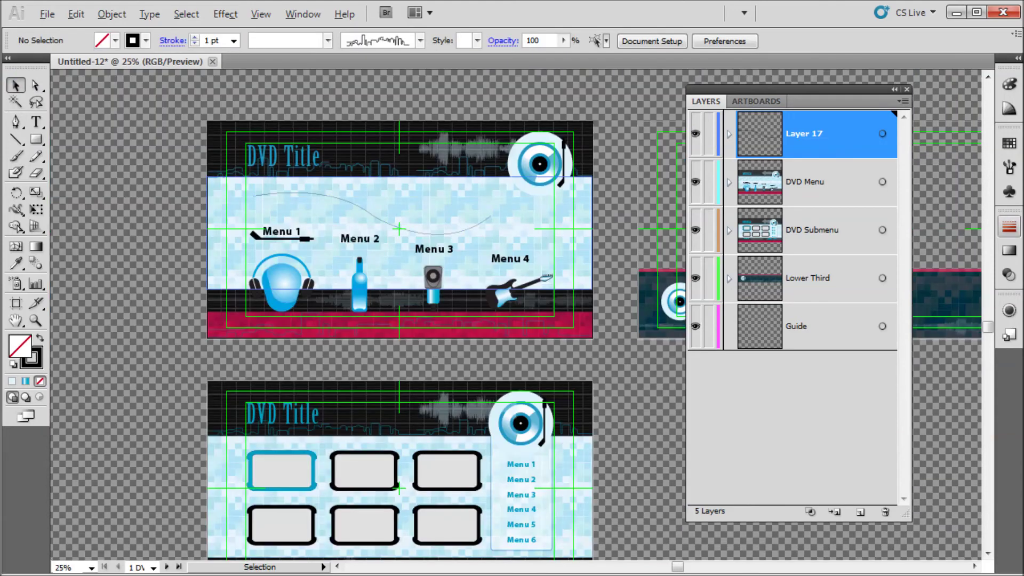
- Direct-select the wavy path's final segment and reshape it by moving the end anchor's handle slightly down toward Menu 4
click(394, 226)
scroll(473, 229, up, 1)
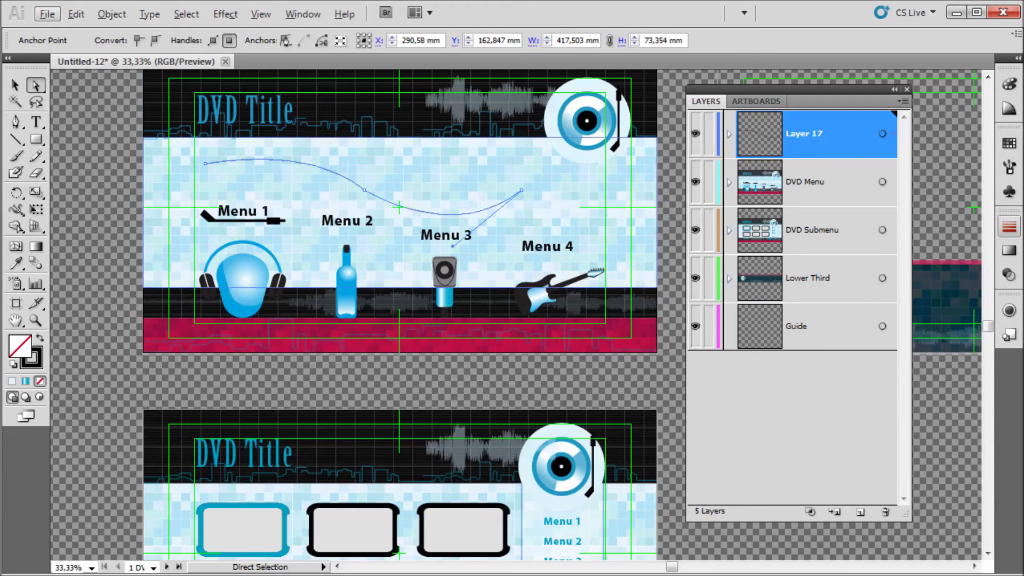
drag(452, 247, 488, 258)
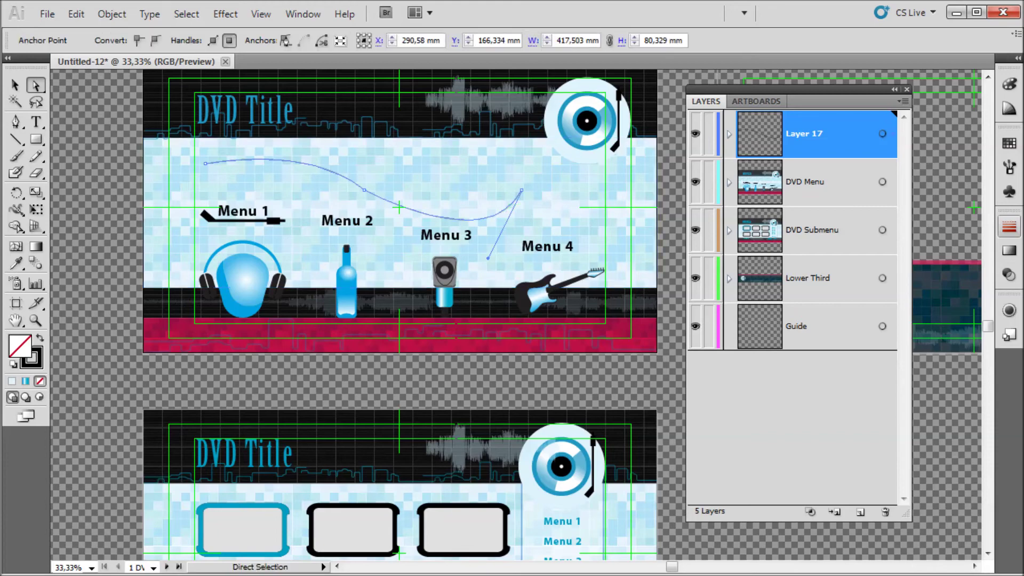
- Set the color of the new layer above DVD Menu to pure red
double_click(804, 134)
click(499, 272)
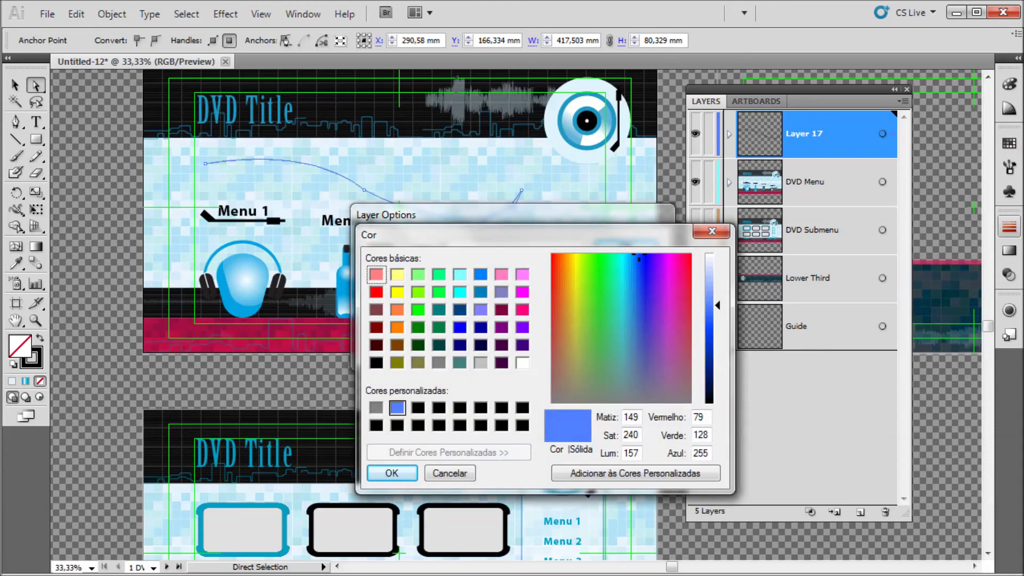
click(376, 292)
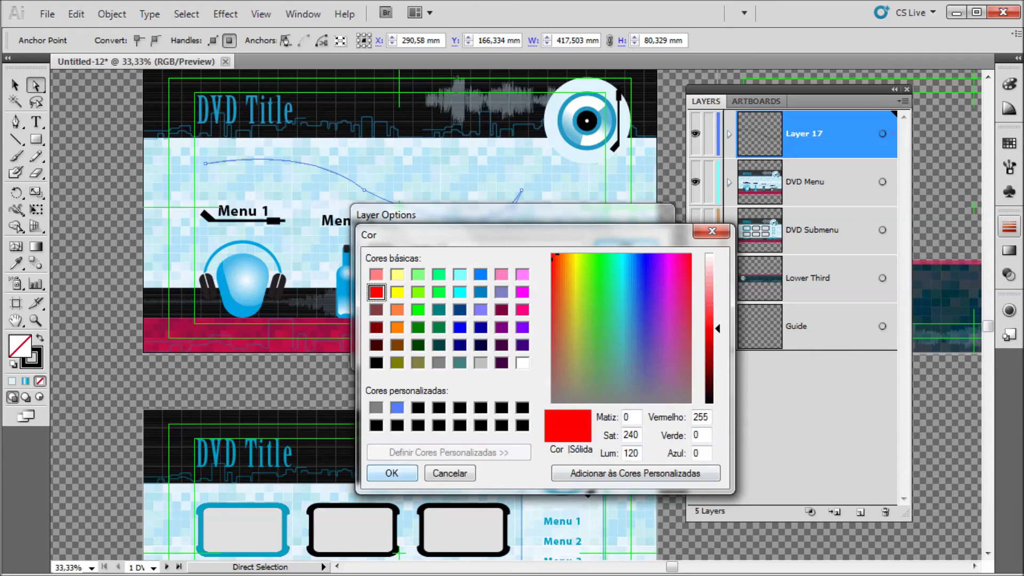
click(392, 474)
click(624, 247)
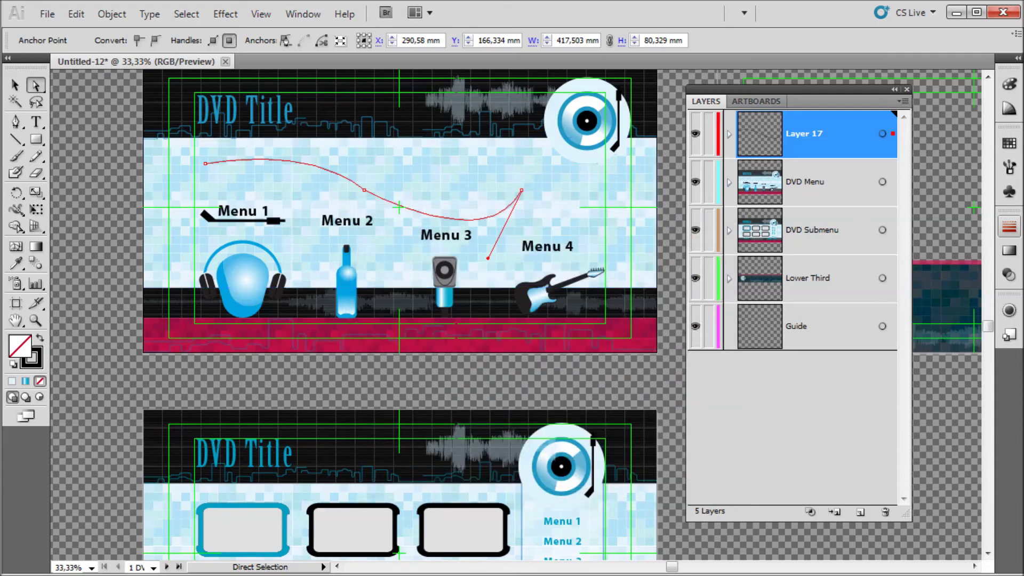
- Arch the path's final segment upward with its end handle, move the middle anchor slightly down, and reselect that segment
drag(488, 258, 436, 153)
key(ctrl+shift+a)
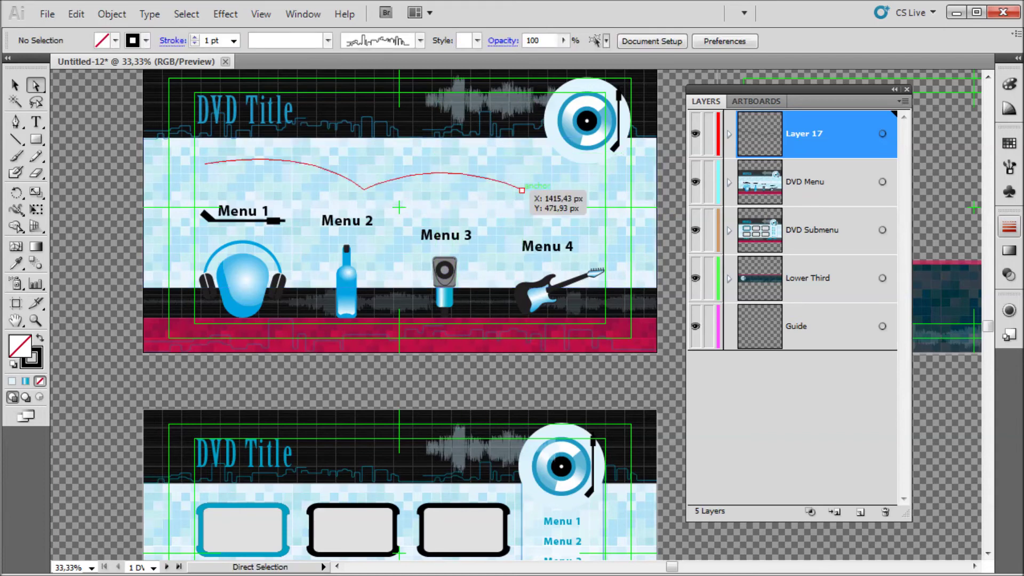
click(522, 189)
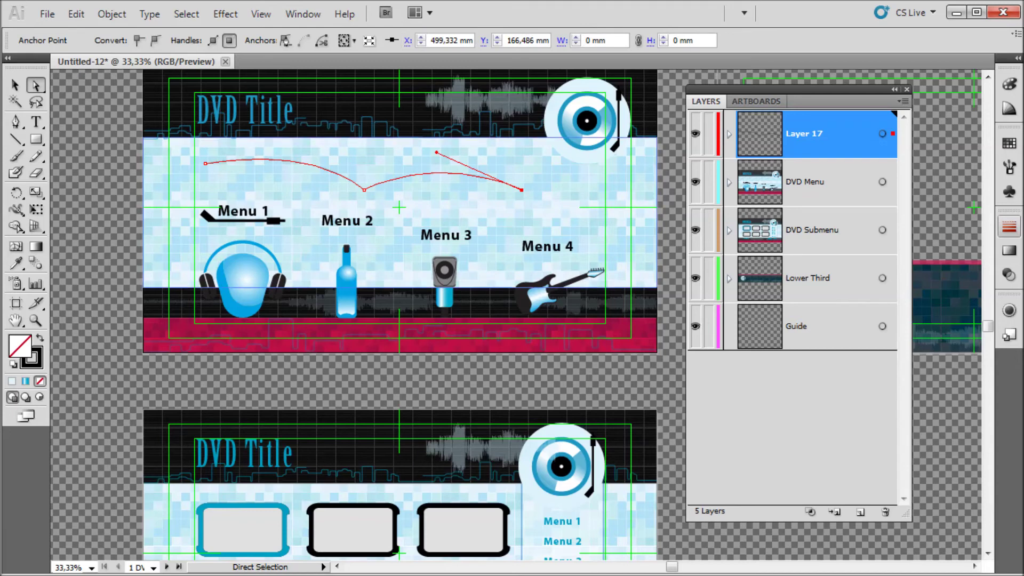
drag(364, 190, 362, 203)
key(ctrl+shift+a)
click(406, 182)
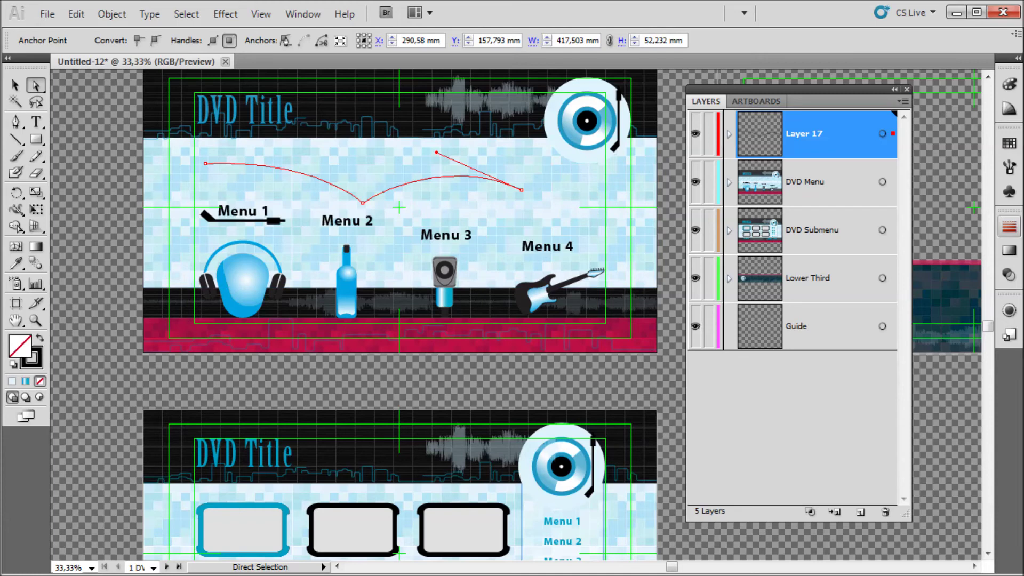
- Review the layer options of Layer 17 above DVD Menu, closing them without changes
double_click(804, 134)
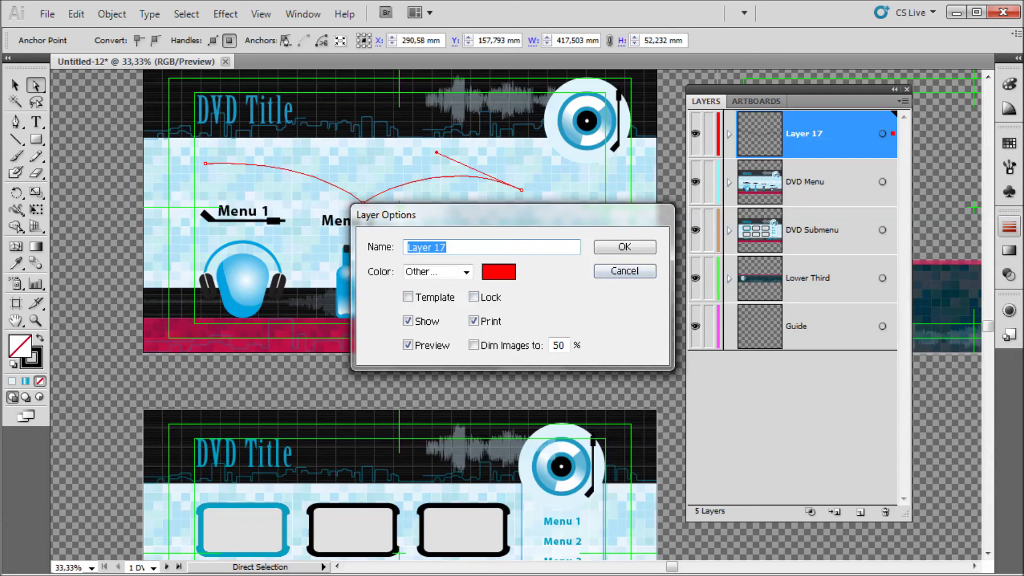
key(Return)
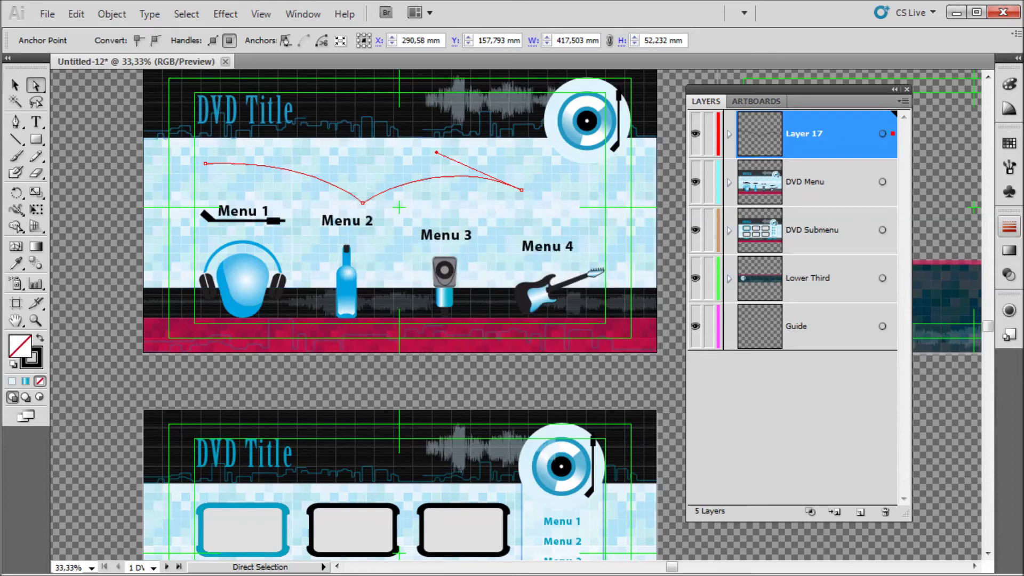
double_click(804, 134)
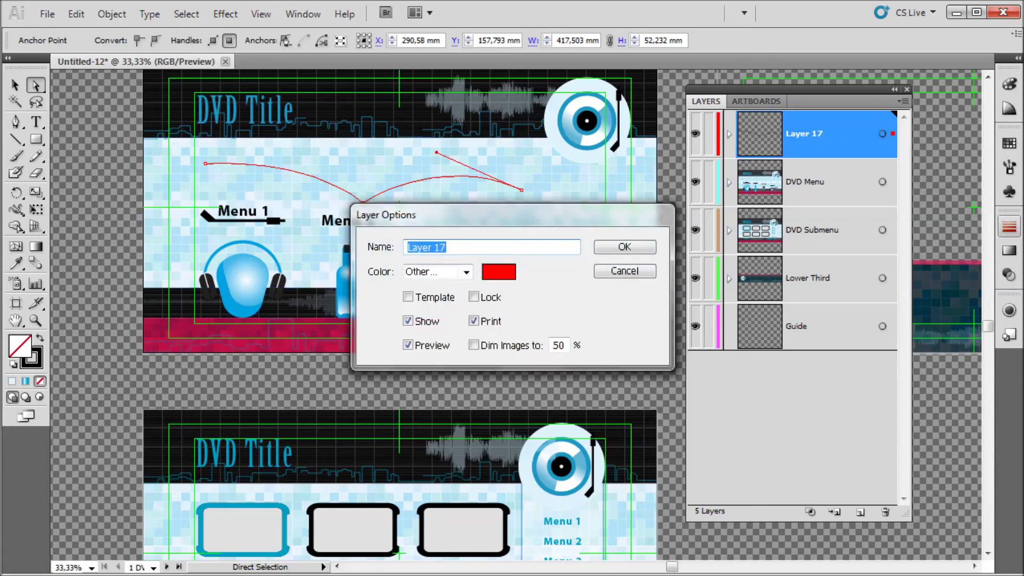
key(Escape)
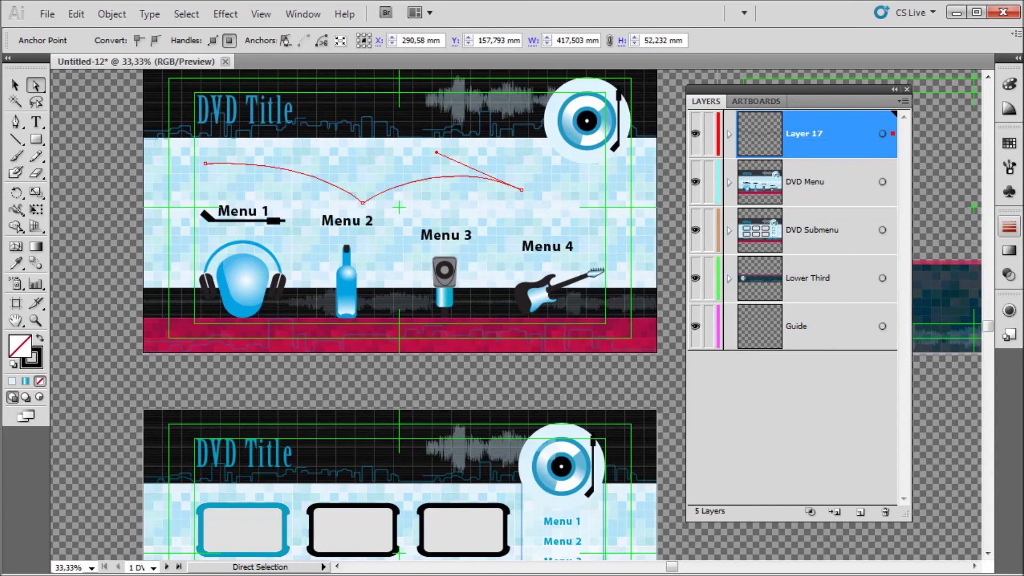
double_click(804, 133)
key(Escape)
- Rename Layer 17 as Novo and make DVD Menu the active layer
double_click(804, 134)
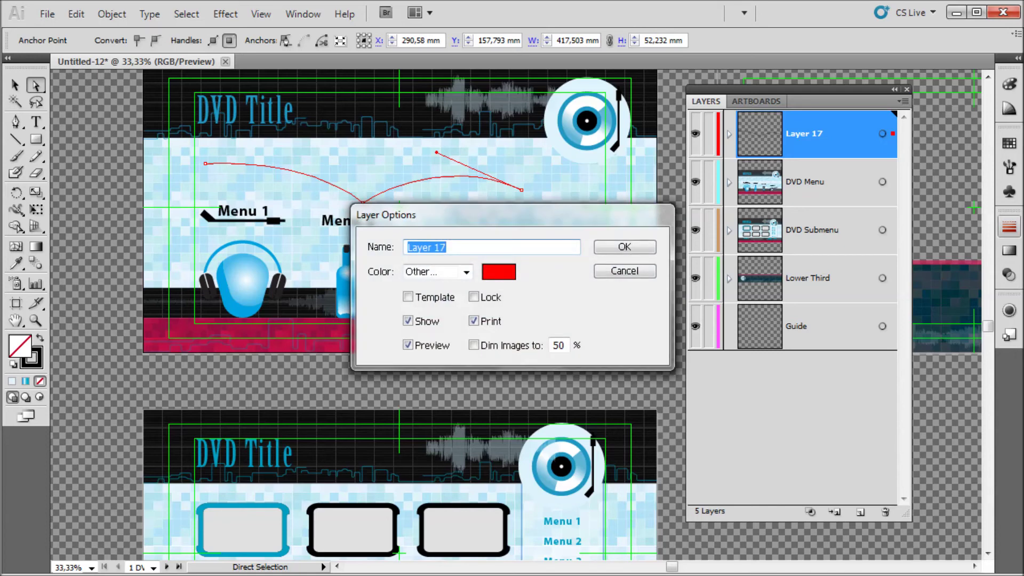
text(Novo)
click(624, 247)
click(816, 182)
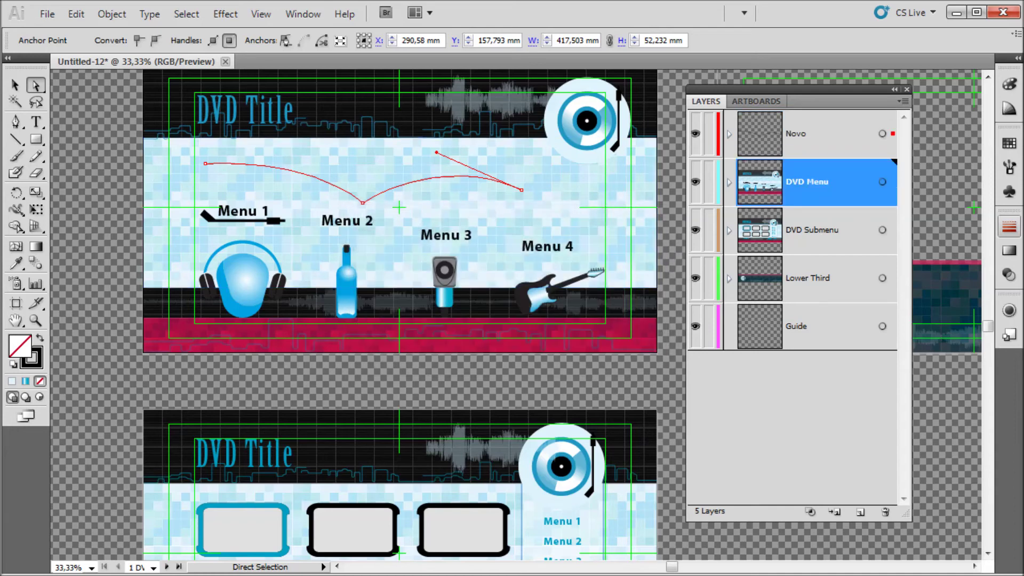
- Expand the Novo layer and rename its path entry as Novo Sub
click(729, 134)
click(815, 134)
click(815, 182)
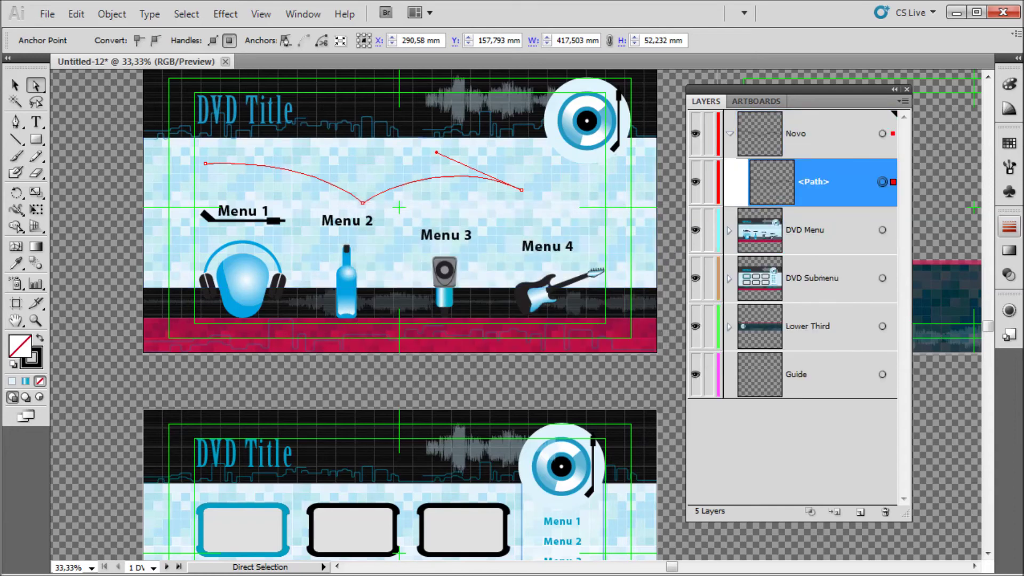
double_click(816, 181)
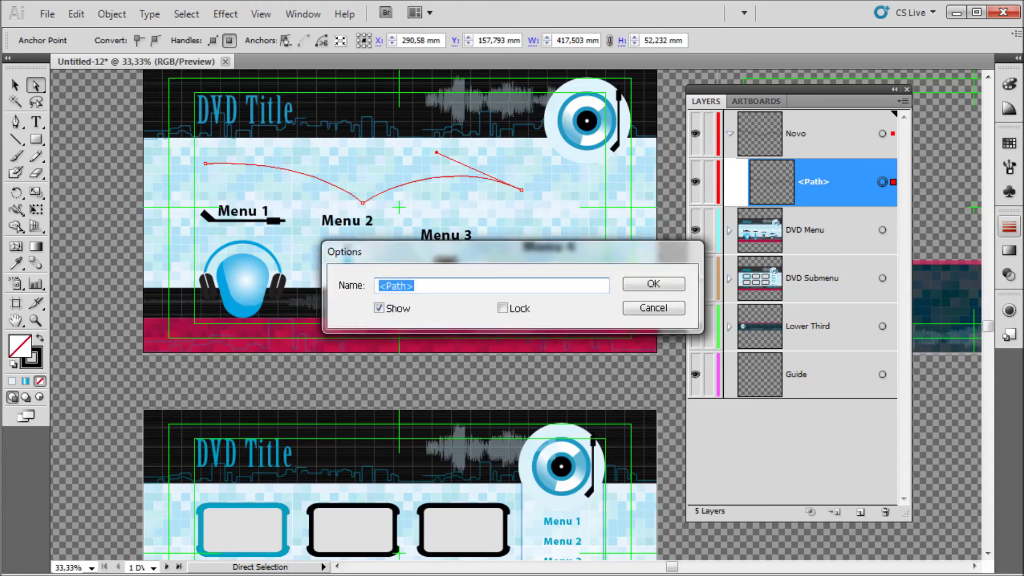
text(Novo Sub)
key(Return)
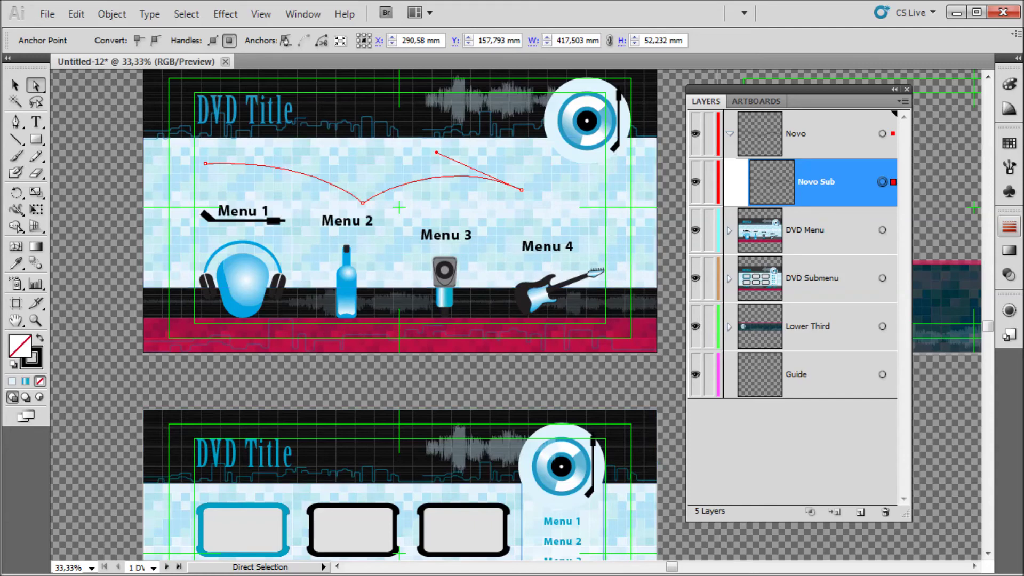
- Collapse the Novo layer and select its entire wavy path through the layer entry
click(729, 133)
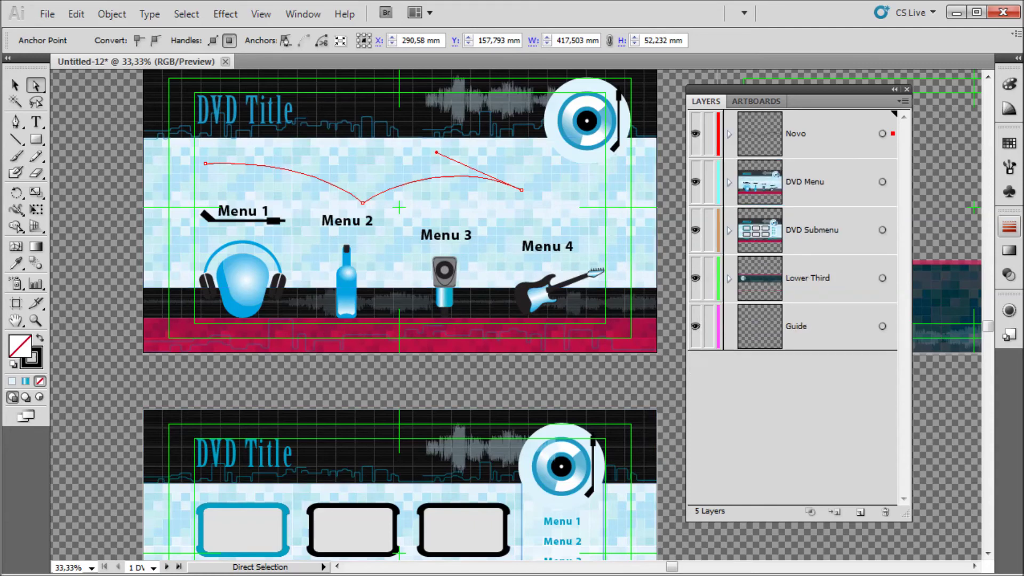
click(892, 133)
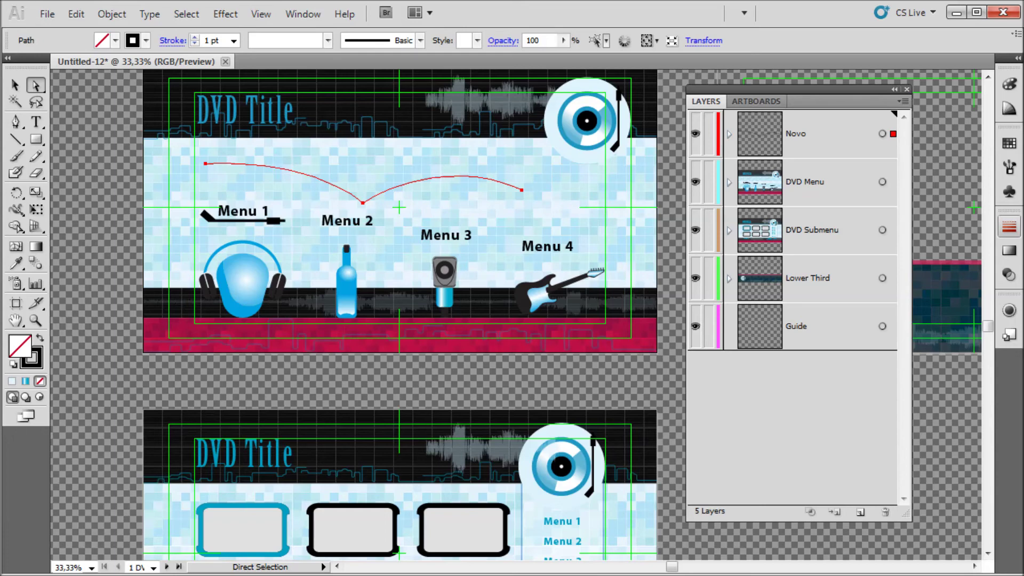
drag(822, 90, 840, 88)
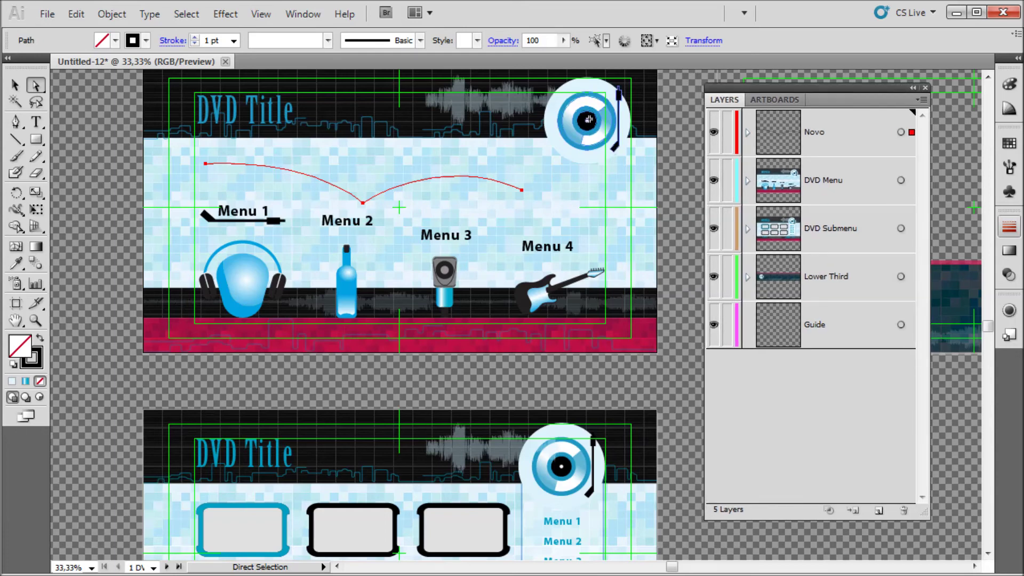
- Display the whole document in Outline view, inspect the outlines on both DVD artboards, and return to Preview
key(ctrl)
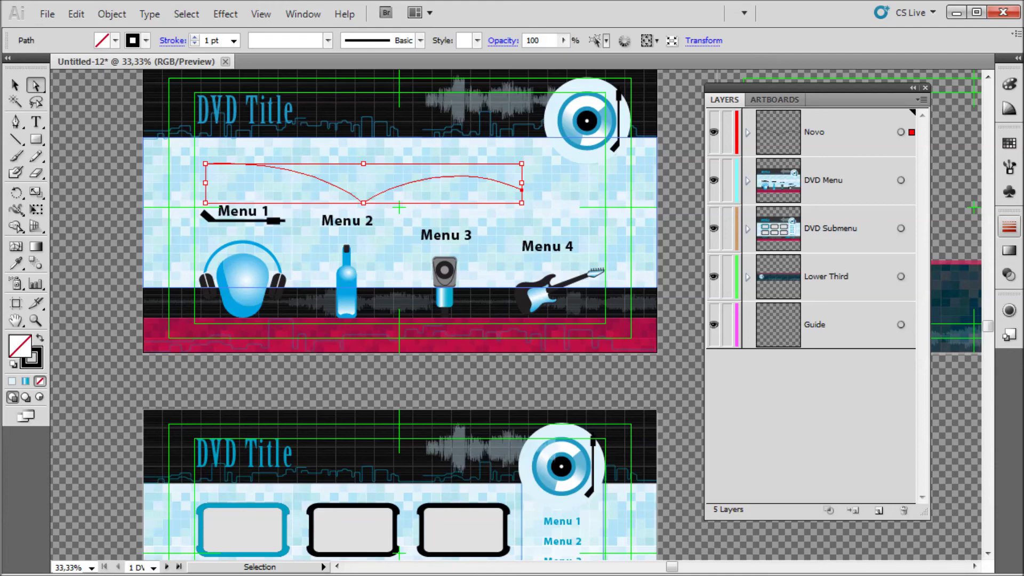
click(260, 14)
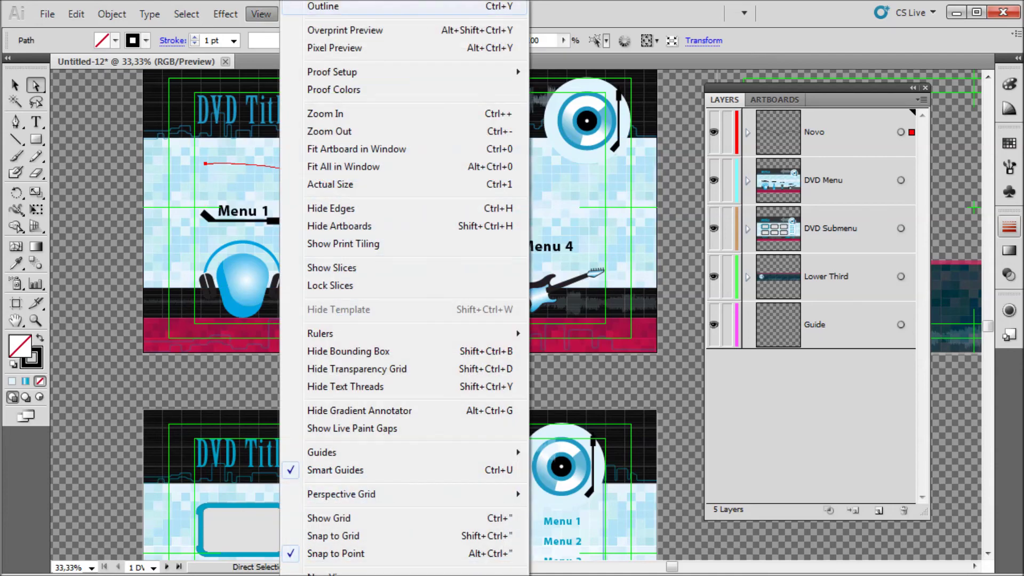
click(323, 6)
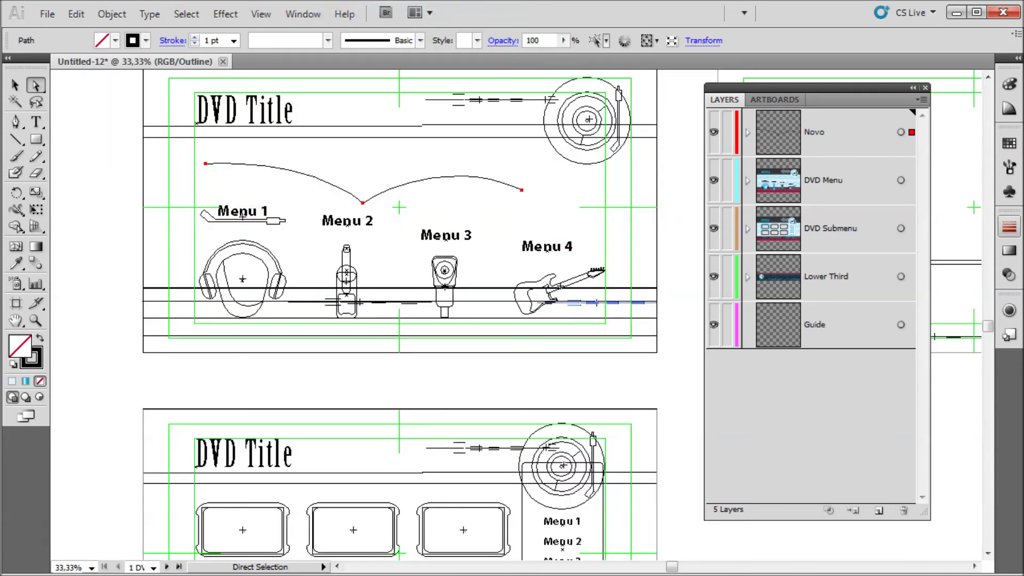
scroll(400, 315, down, 10)
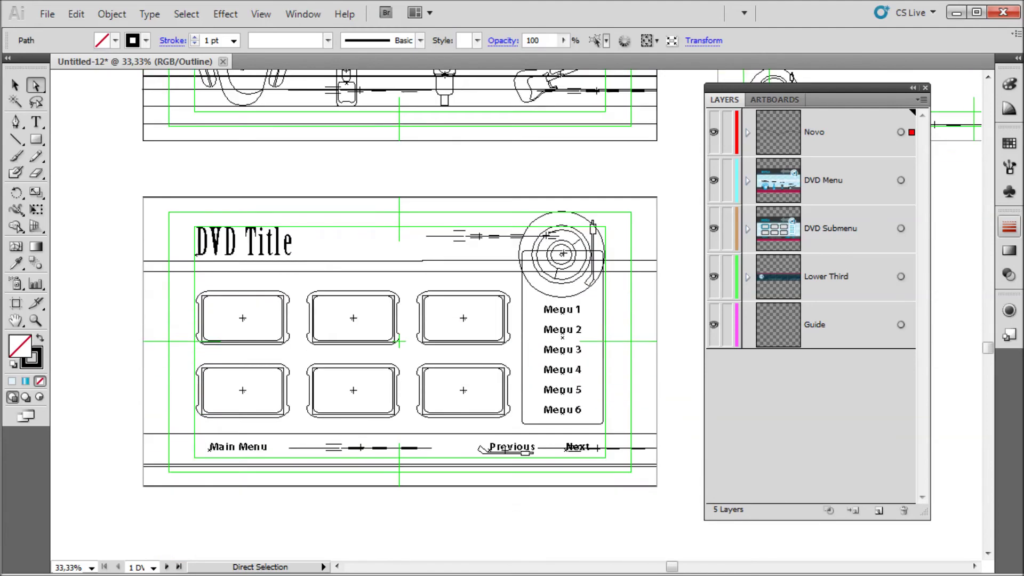
scroll(400, 315, up, 20)
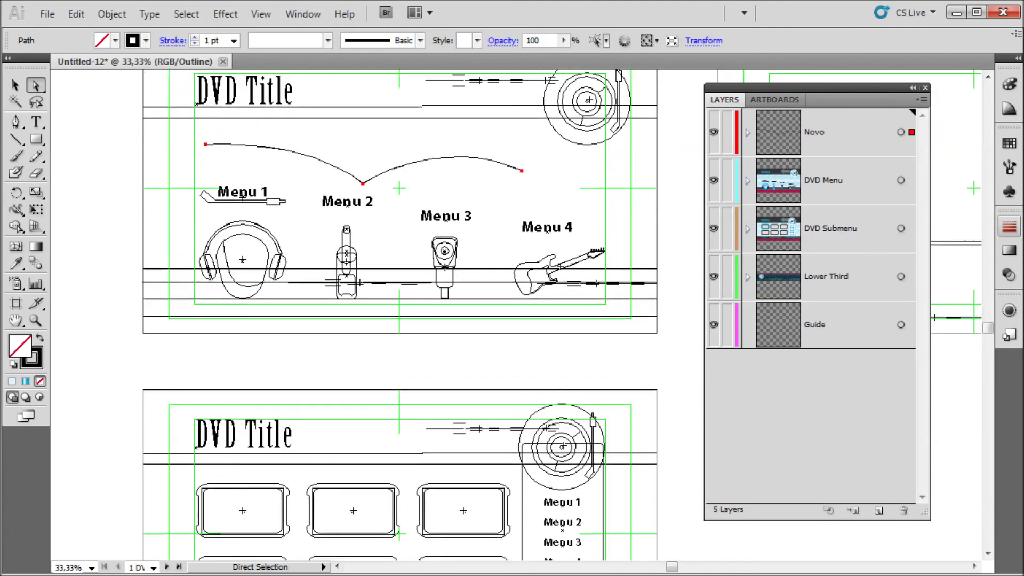
scroll(400, 314, down, 8)
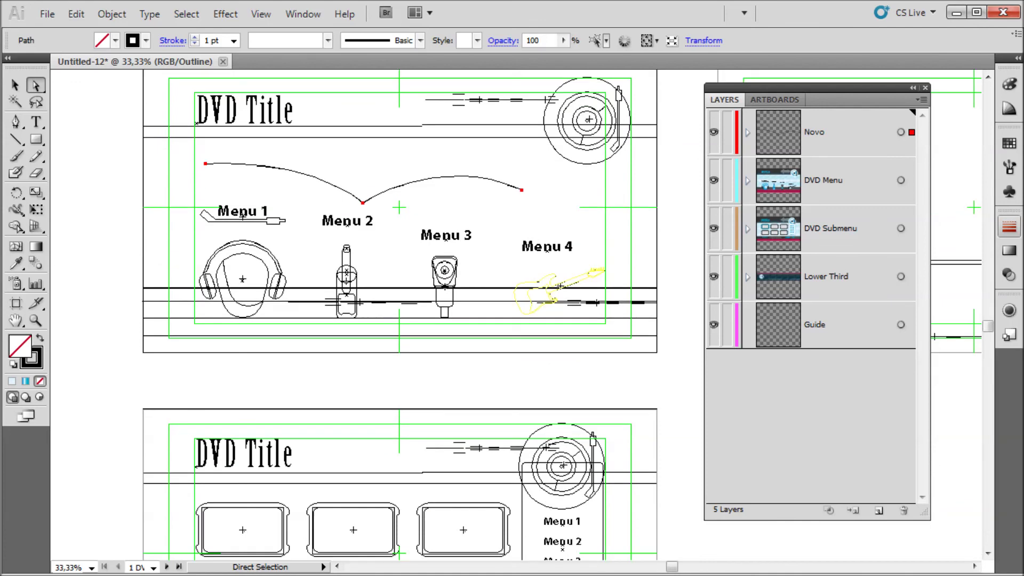
key(ctrl)
key(ctrl+y)
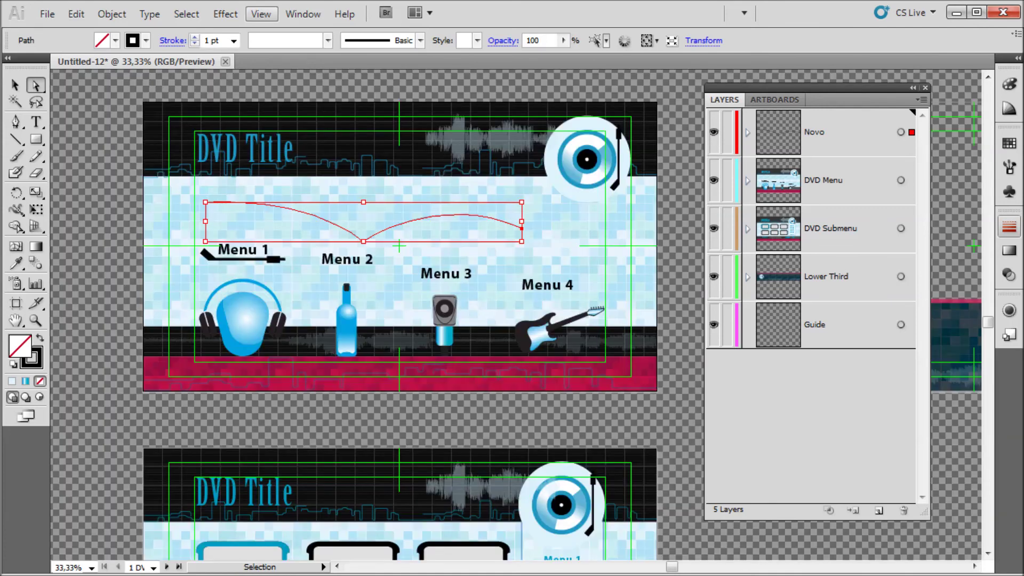
- Switch the document to Outline view and back to Preview once more, and deselect the wavy path
click(261, 14)
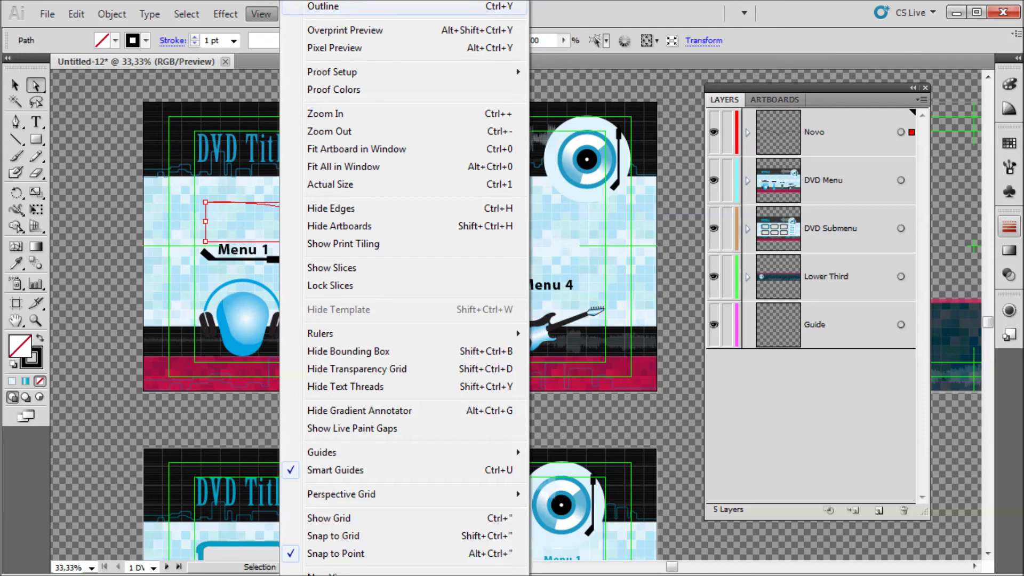
click(323, 6)
click(261, 14)
click(323, 6)
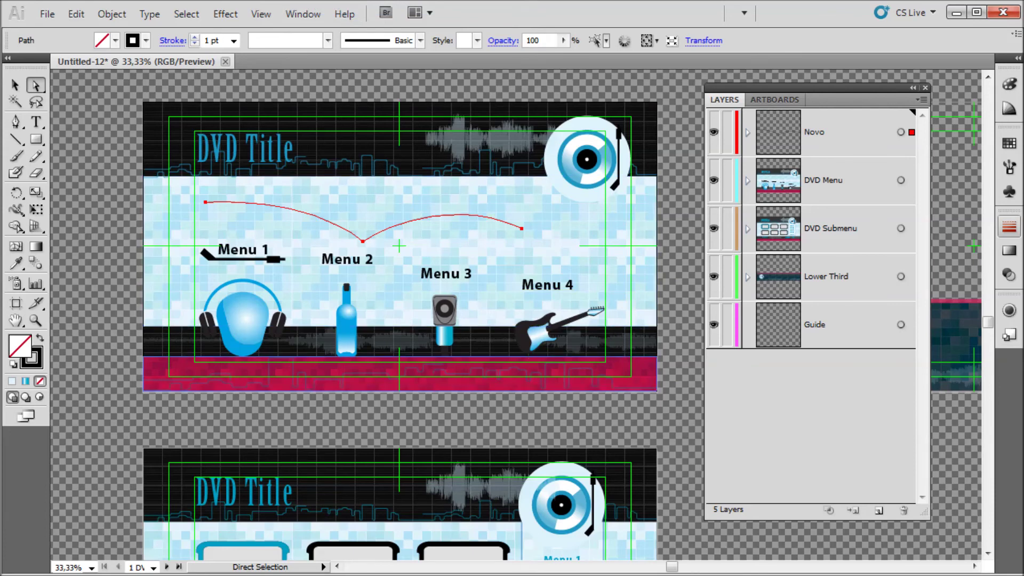
click(400, 419)
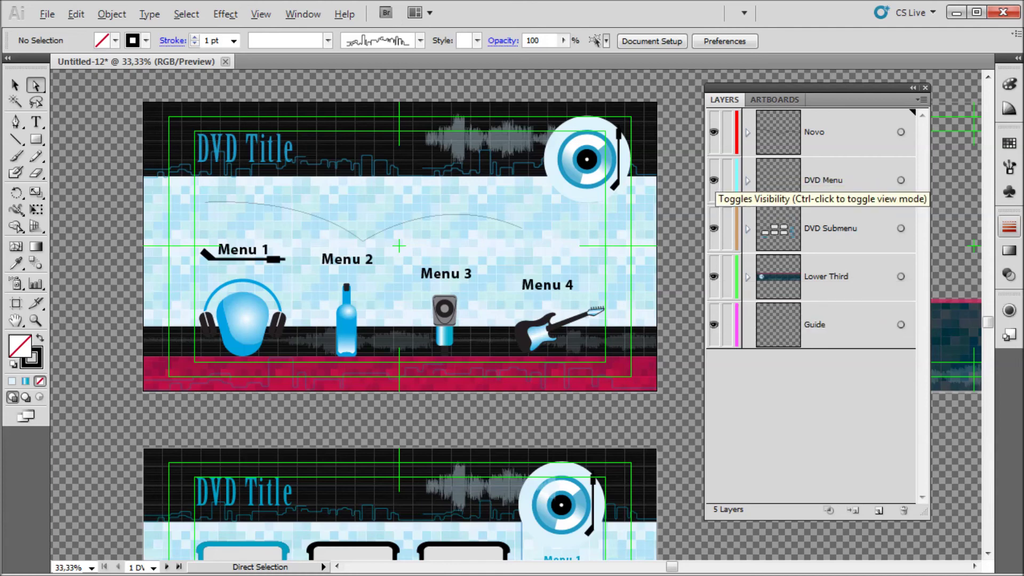
- Hide and reshow the Novo, DVD Submenu, and DVD Menu layers one after another
click(713, 131)
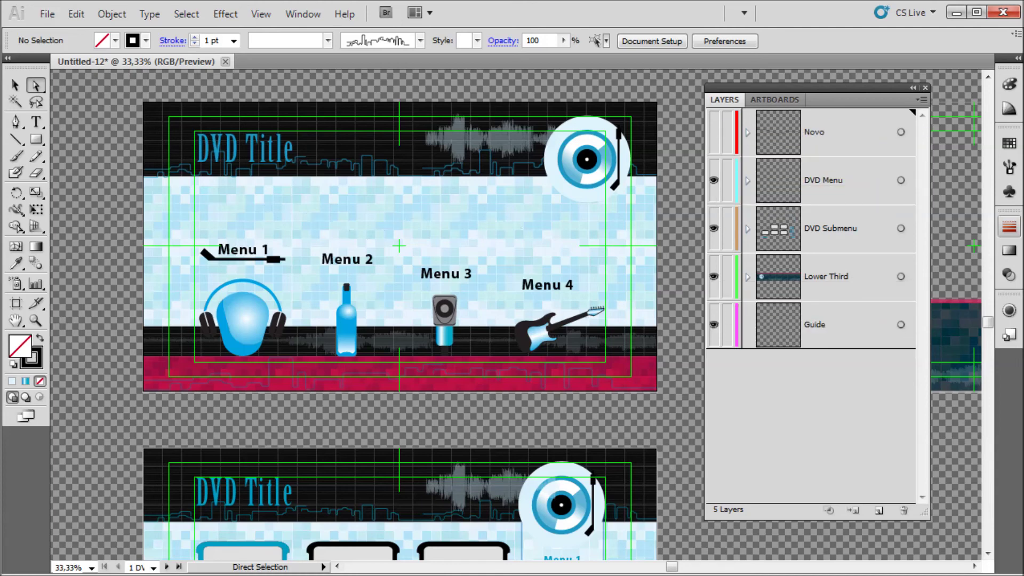
click(713, 132)
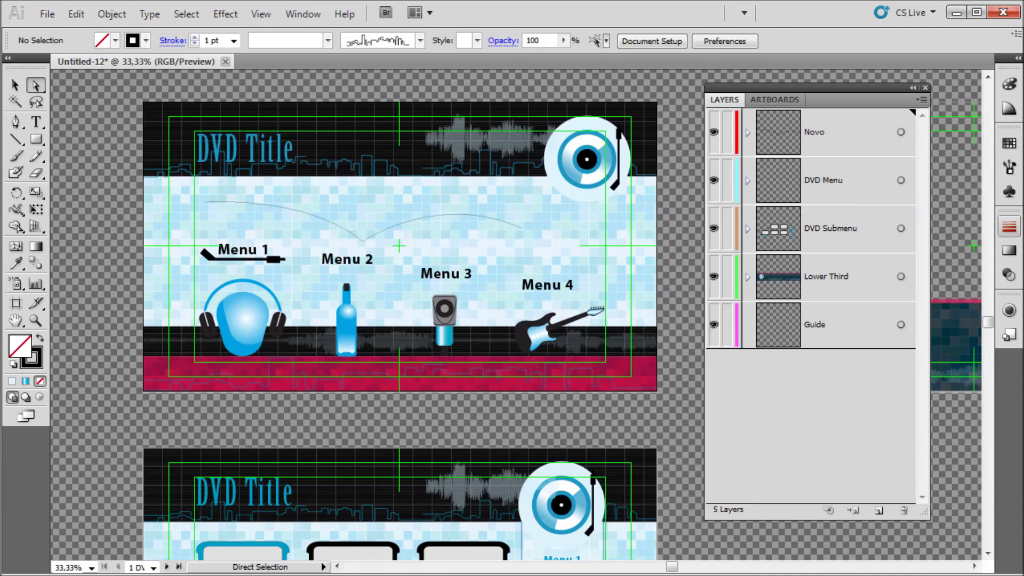
click(713, 228)
click(714, 228)
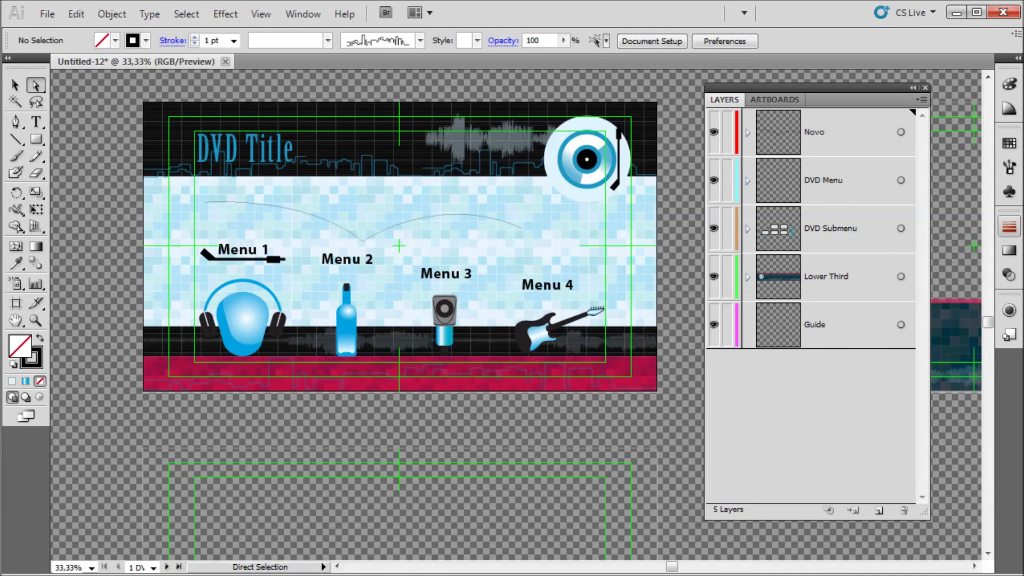
click(714, 180)
click(713, 179)
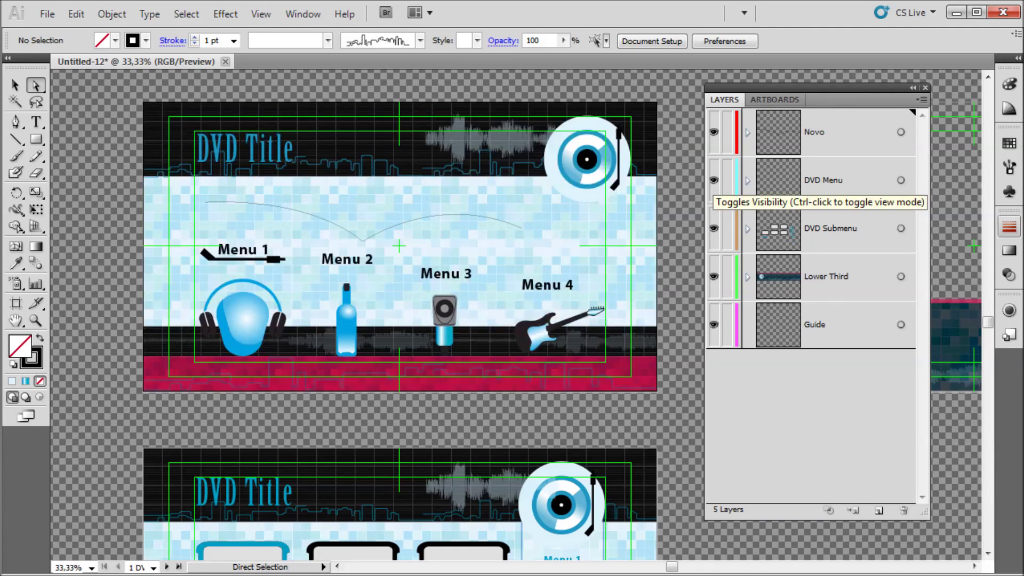
- Hide every layer except DVD Menu, expand DVD Menu, and restore the visibility of all layers and sublayers
alt+click(713, 180)
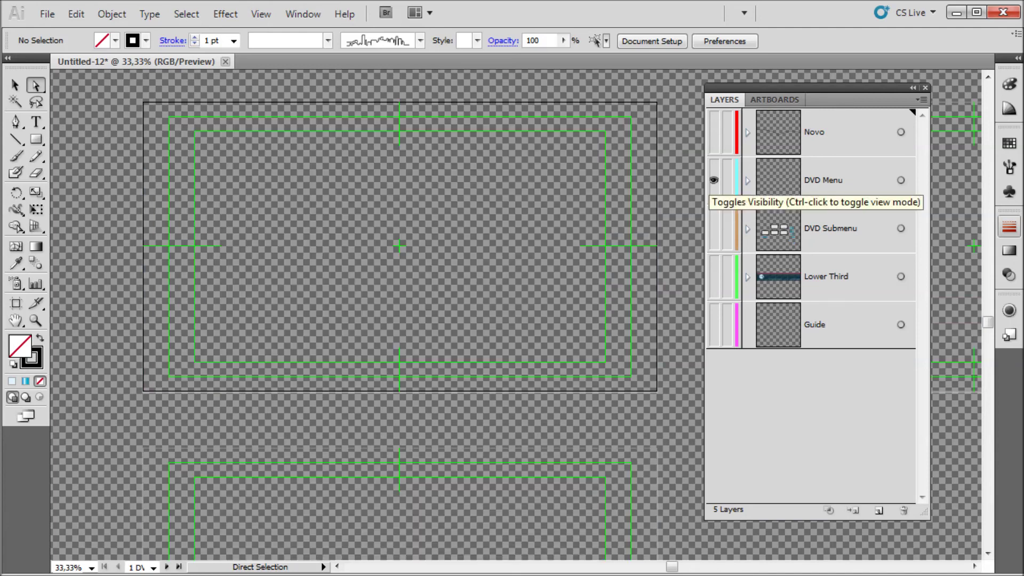
click(748, 181)
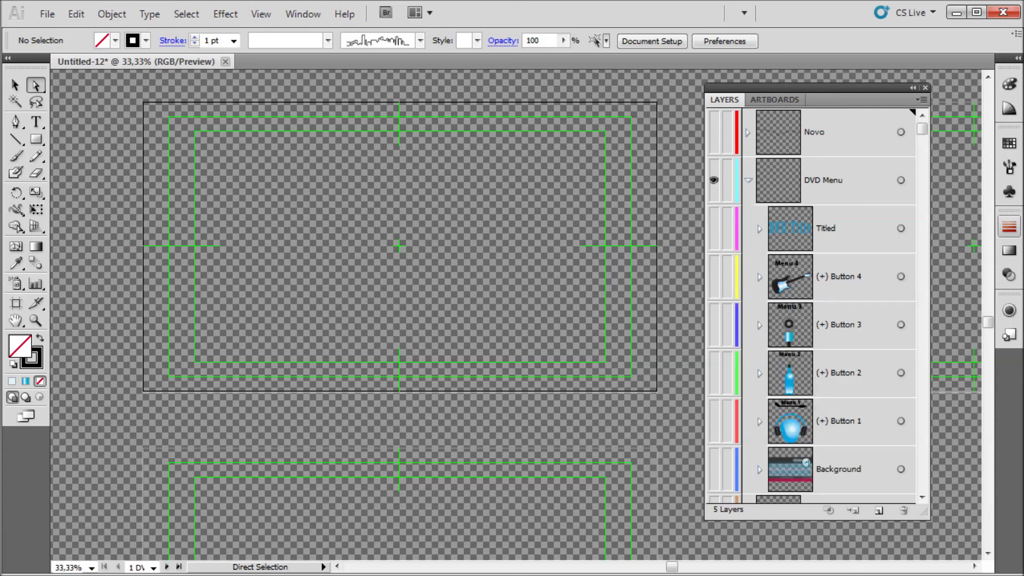
alt+click(714, 229)
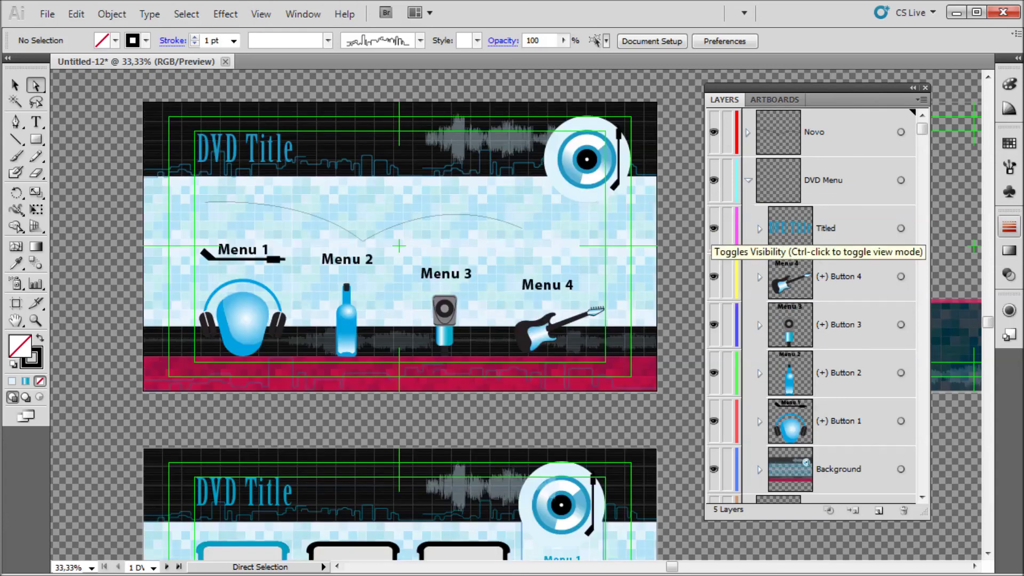
- Isolate the Titled, Button 4, and Button 3 sublayers in turn, restoring all layers after each, and collapse DVD Menu
alt+click(714, 228)
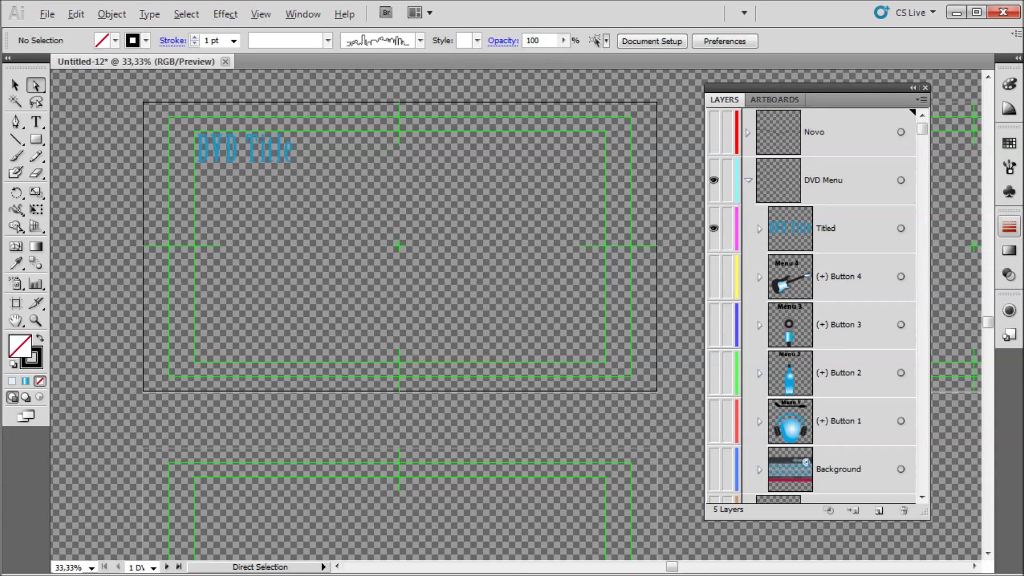
alt+click(713, 228)
alt+click(714, 277)
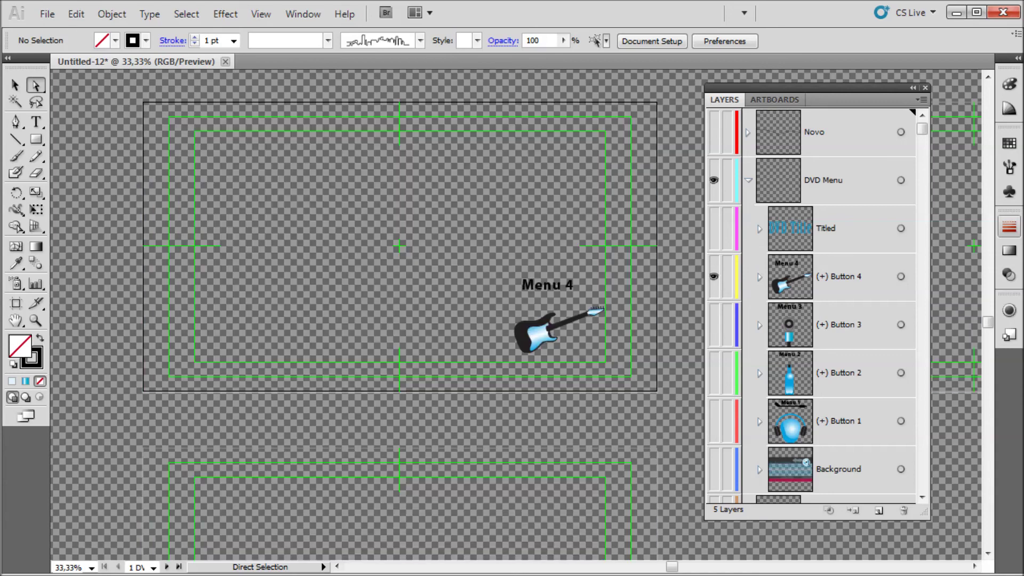
alt+click(714, 276)
alt+click(714, 324)
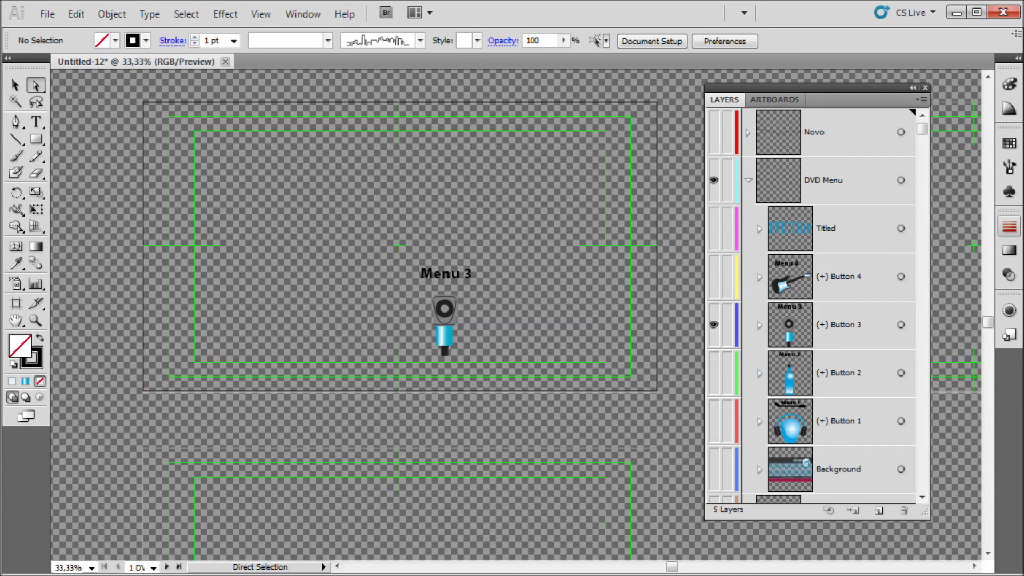
alt+click(714, 325)
click(748, 180)
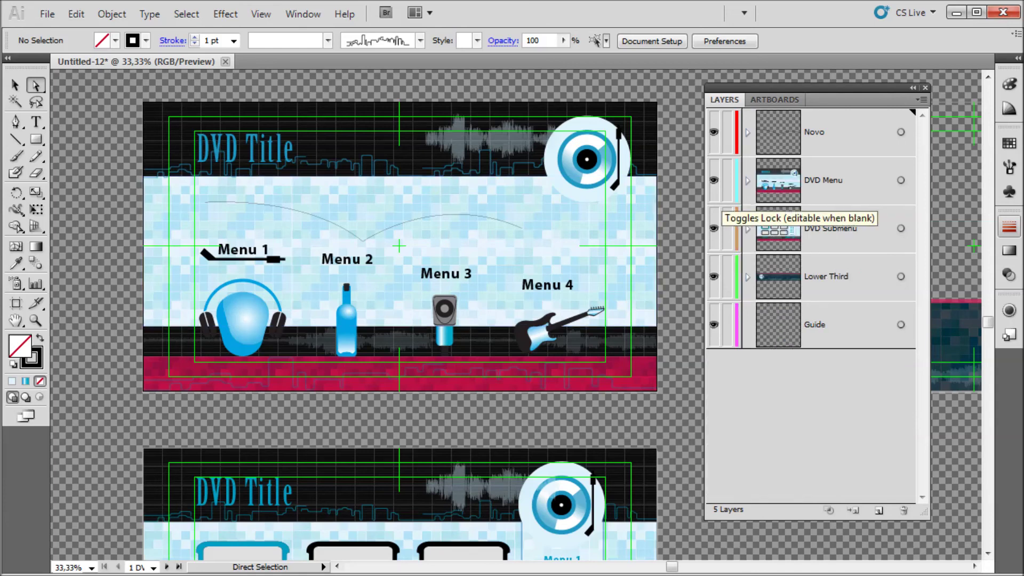
- Show only the DVD Menu layer in Outline view, return it to Preview, and show only DVD Submenu in Outline
ctrl+click(713, 180)
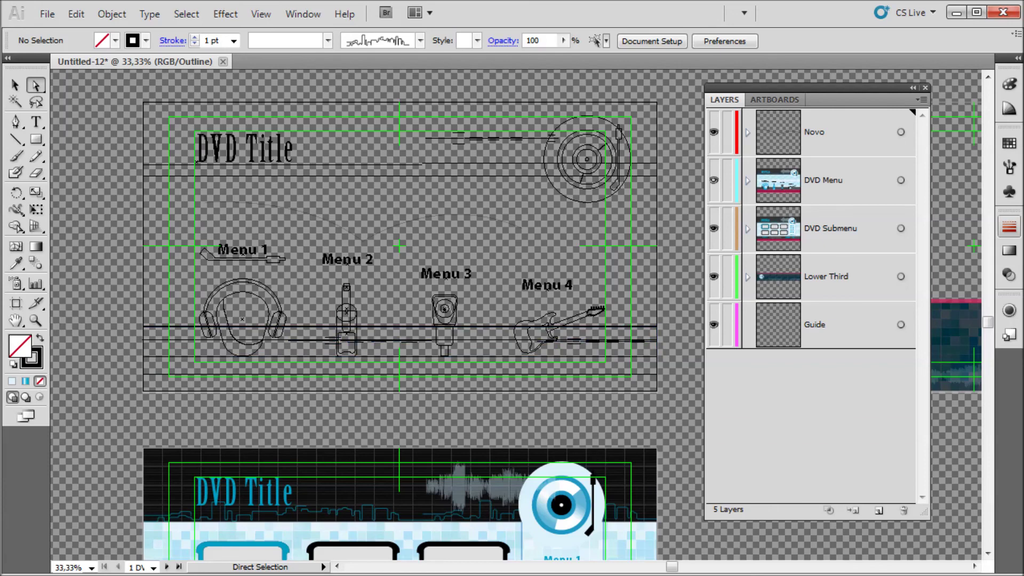
key(alt+v)
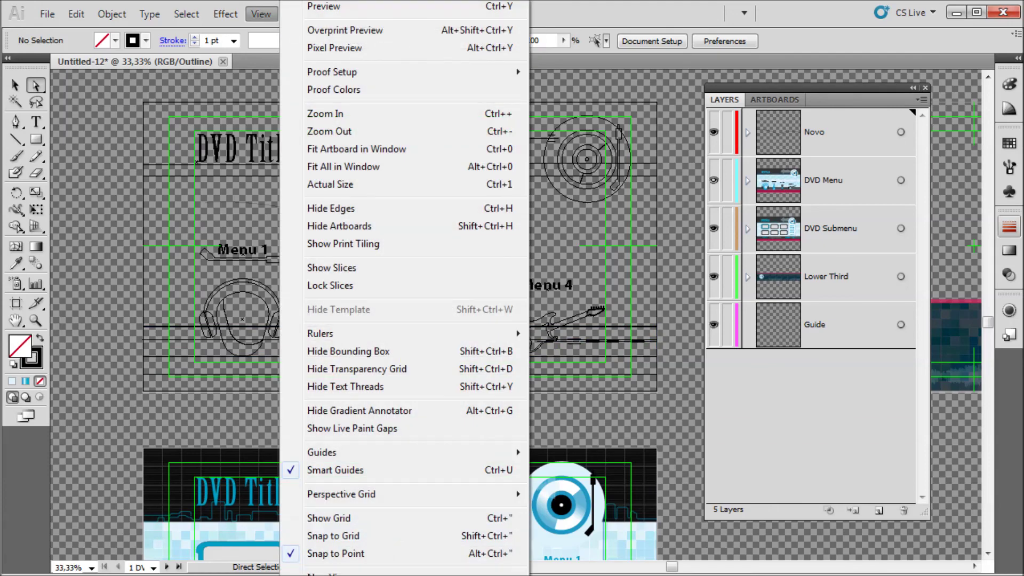
click(260, 14)
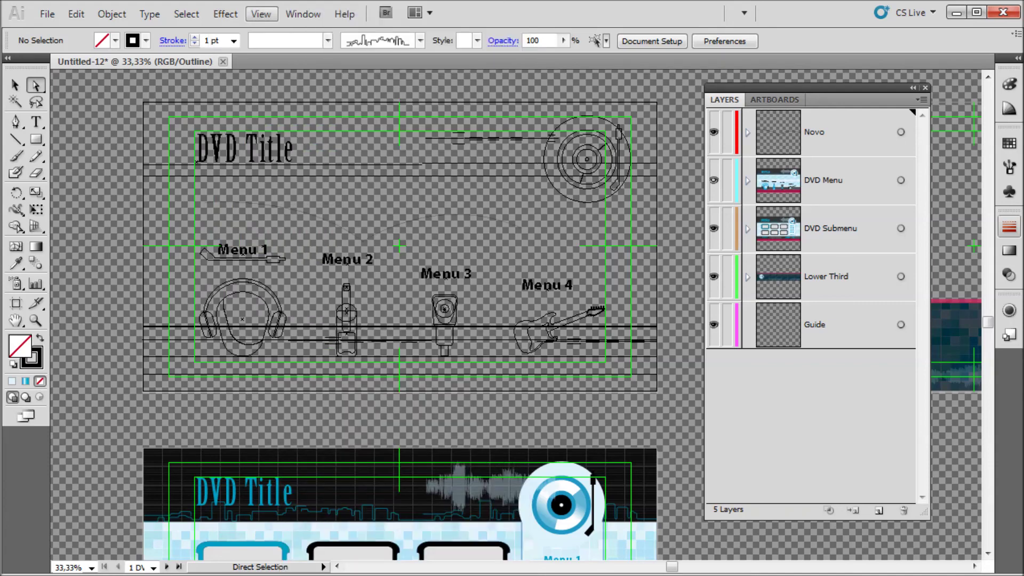
key(ctrl+y)
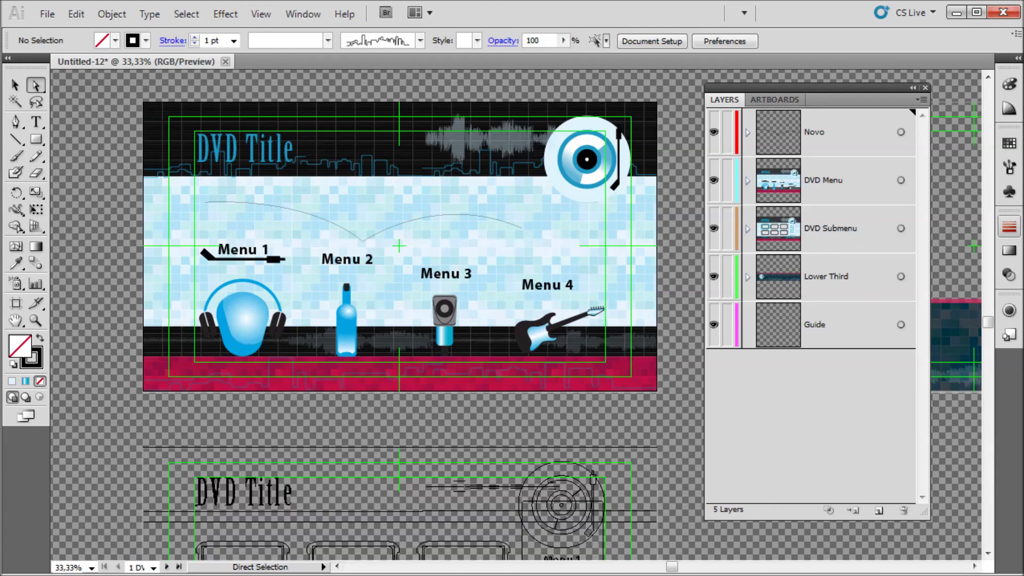
- Switch the whole document to Outline view, and return all layers to Preview
click(261, 14)
click(323, 6)
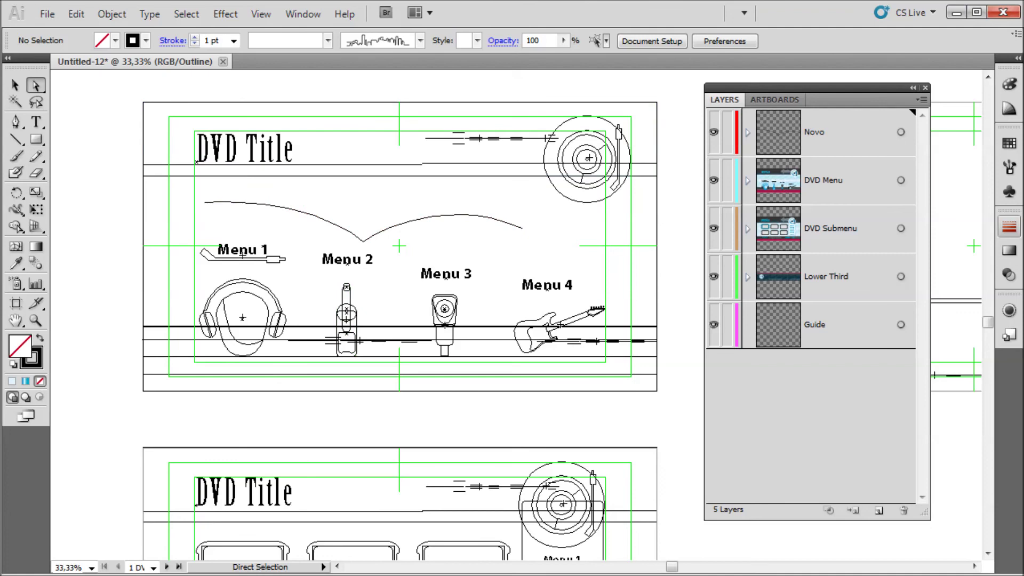
click(261, 14)
click(323, 6)
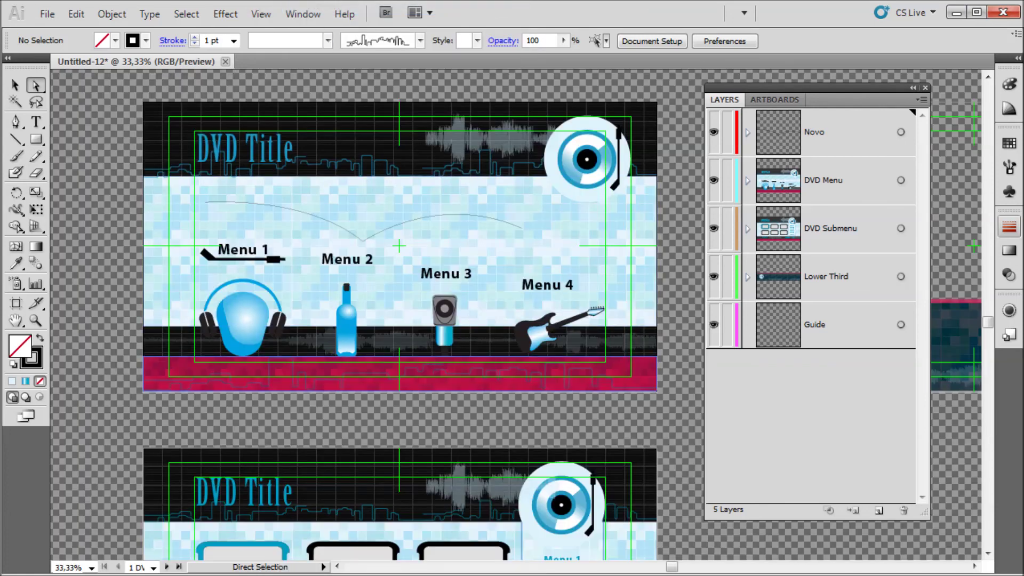
- Delete the Novo layer together with its artwork
click(843, 132)
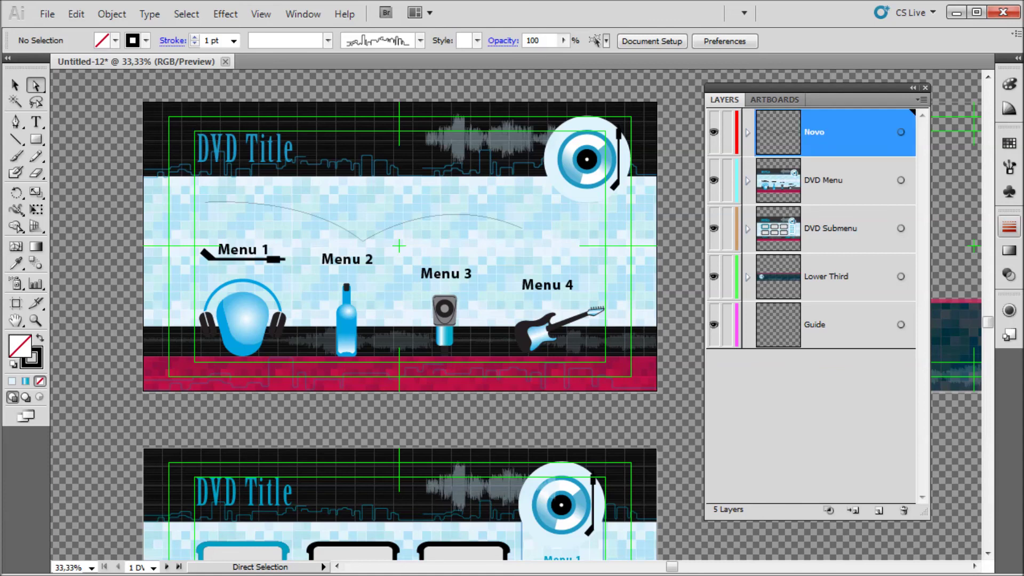
click(904, 511)
click(473, 318)
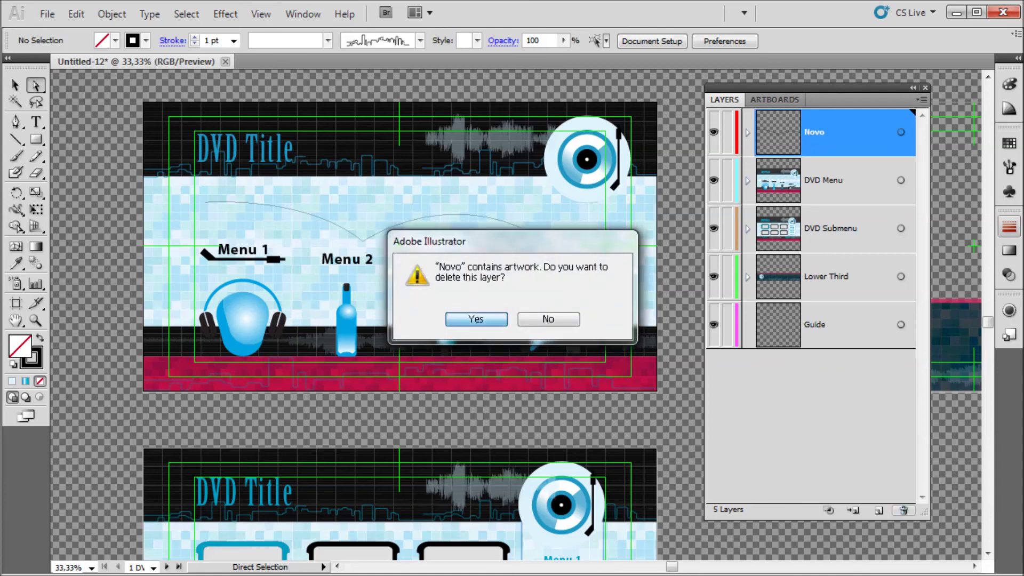